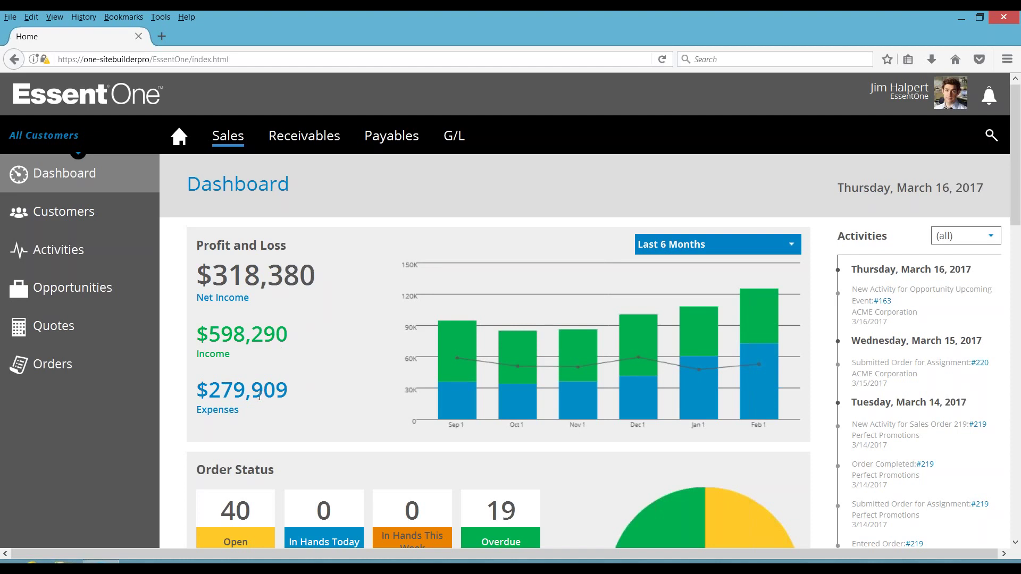
# - List the overdue orders from the dashboard's Order Status section and open the Rush Today order
pyautogui.moveTo(1013, 149); pyautogui.dragTo(1016, 244)
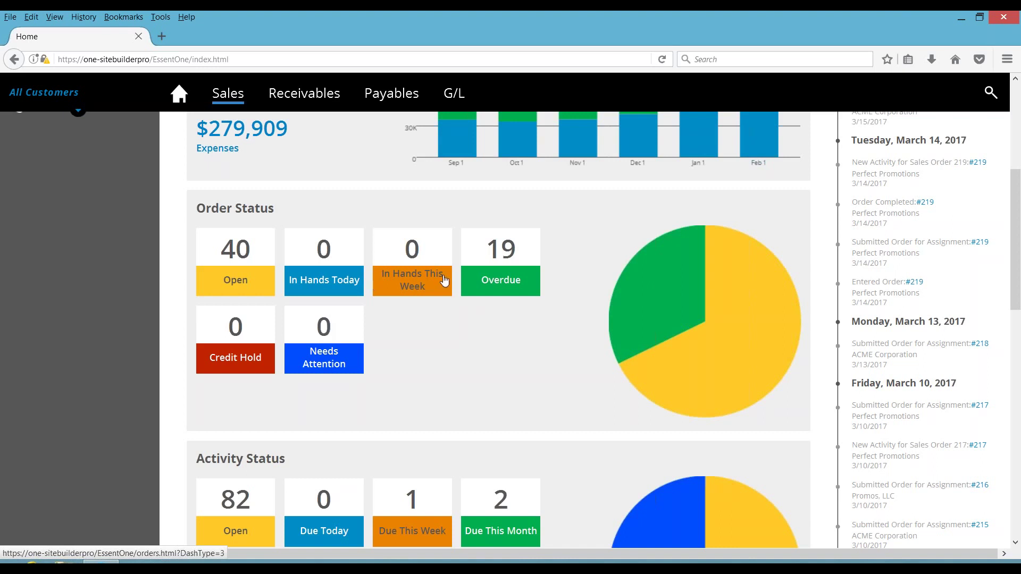
pyautogui.click(495, 252)
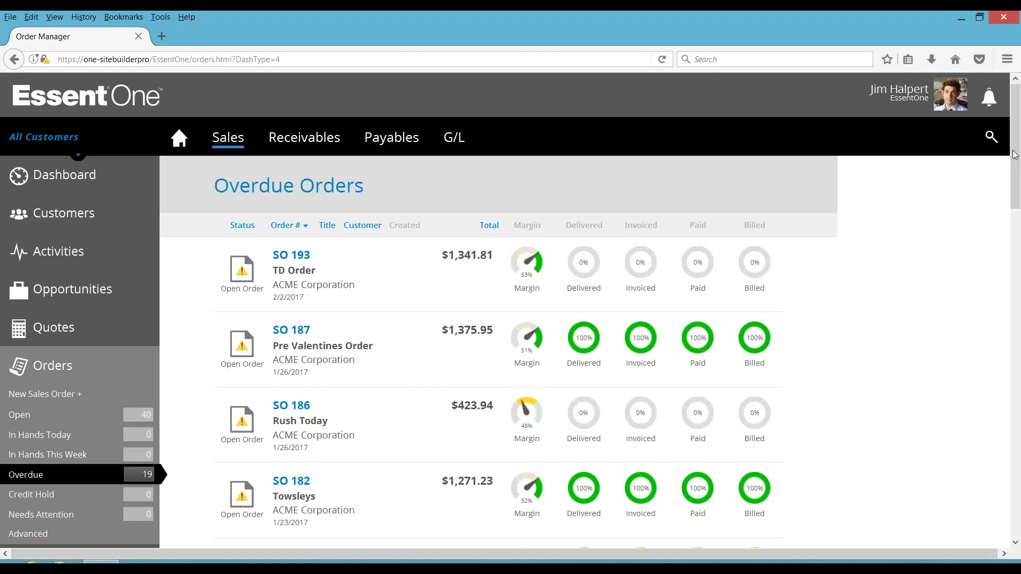
pyautogui.moveTo(1016, 155); pyautogui.dragTo(1013, 184)
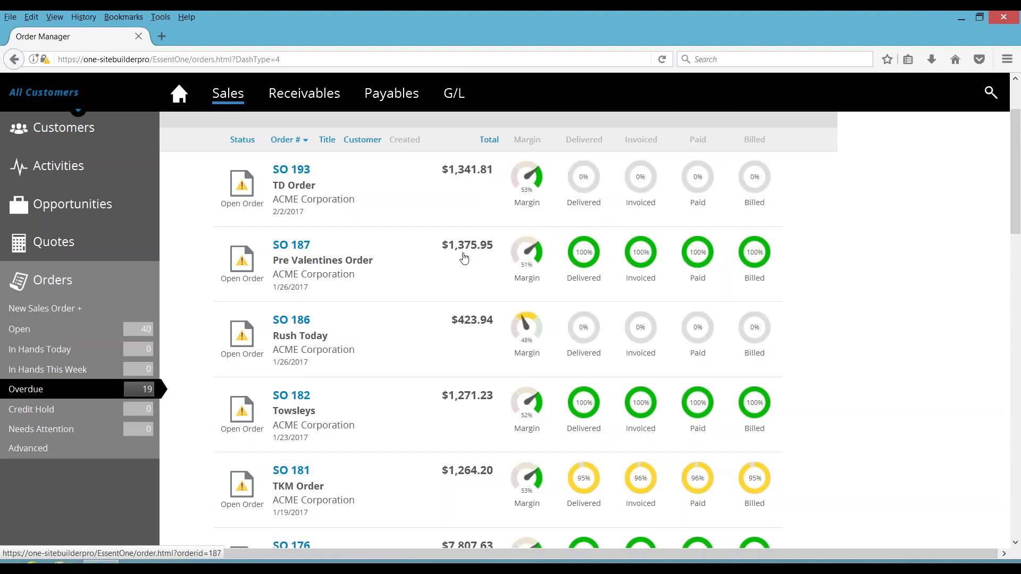
pyautogui.click(303, 321)
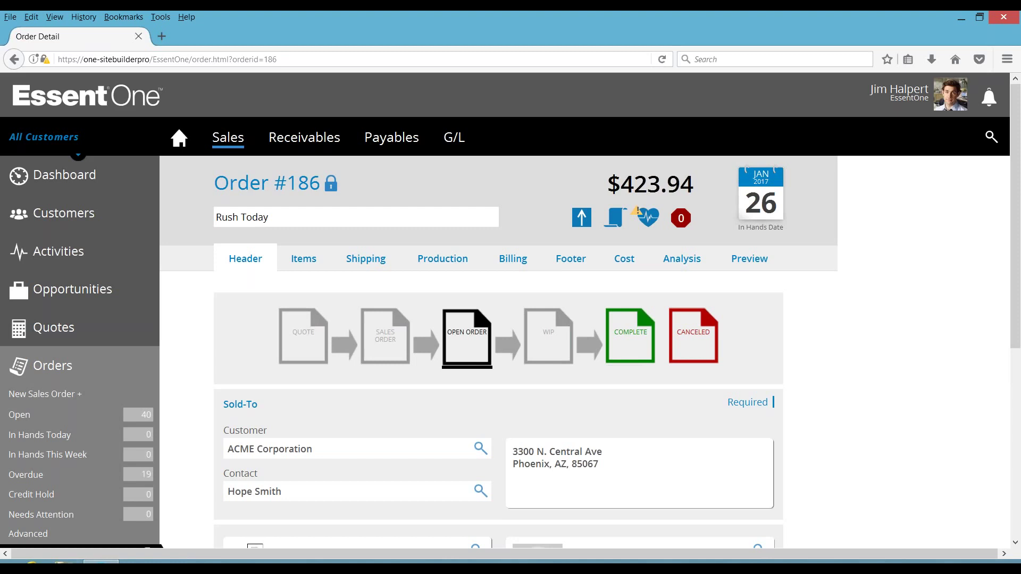
# - Show the order's health indicators and examine the received, billed, shipped and invoiced progress of its items
pyautogui.click(647, 217)
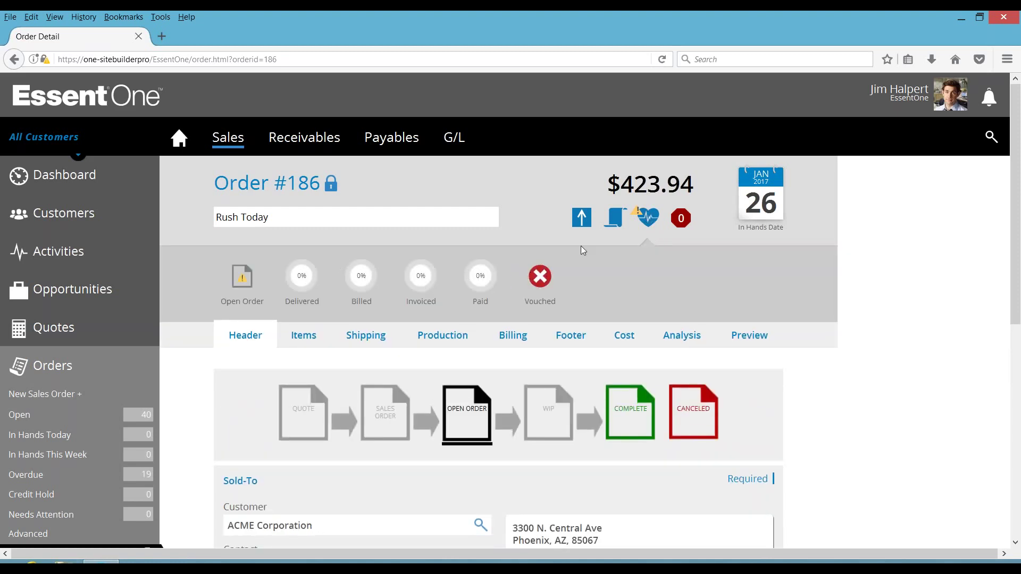
pyautogui.click(302, 337)
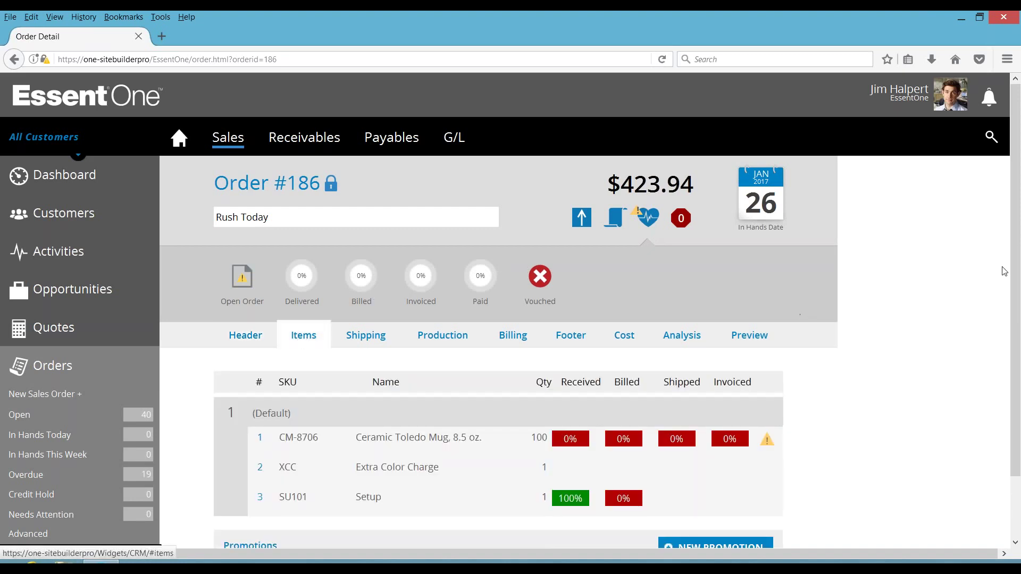
pyautogui.moveTo(1014, 244); pyautogui.dragTo(1006, 315)
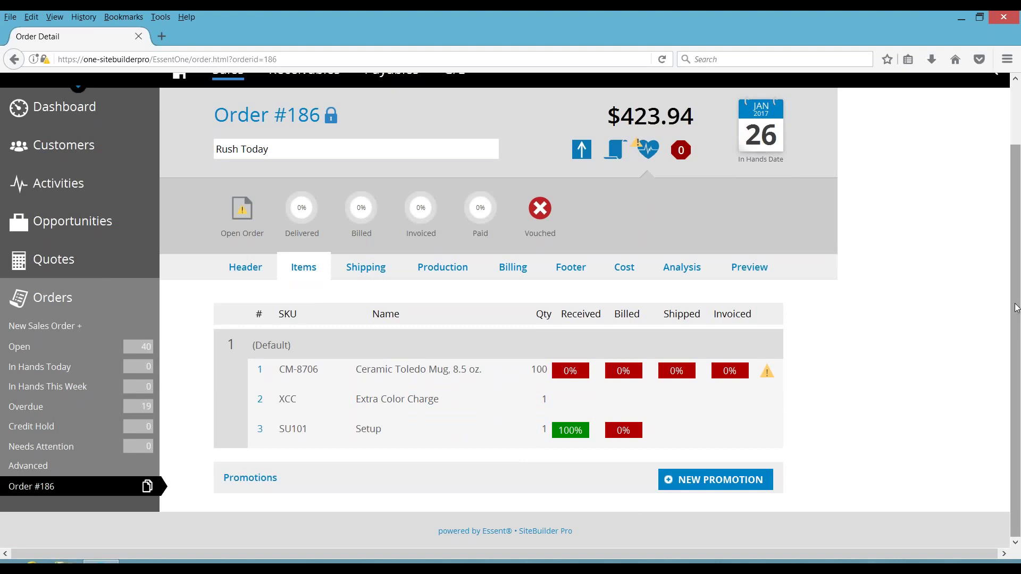
pyautogui.scroll(2, 1016, 307)
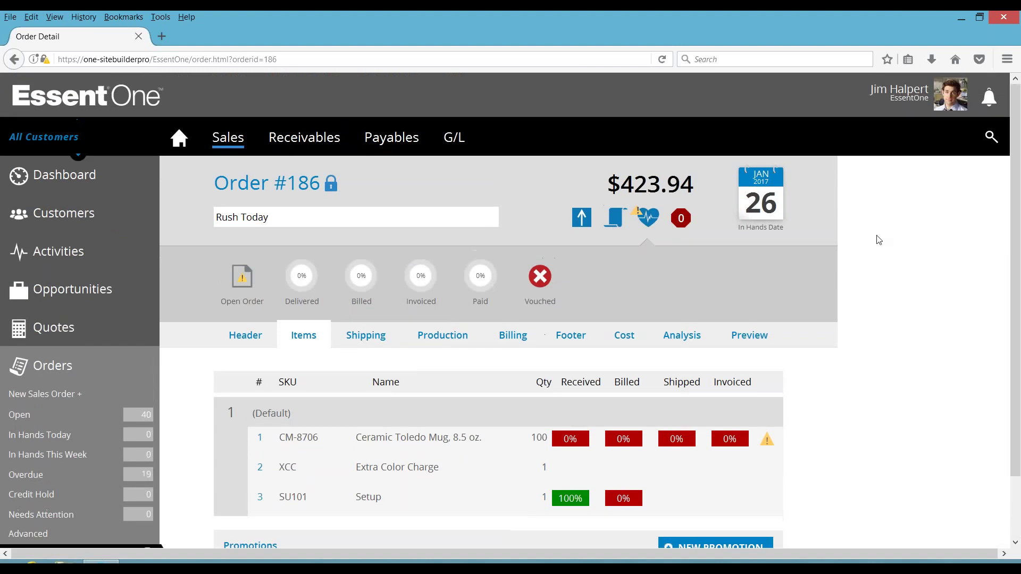
# - Examine the activities due this month from the dashboard's Activity Status section, and return to the dashboard
pyautogui.click(62, 181)
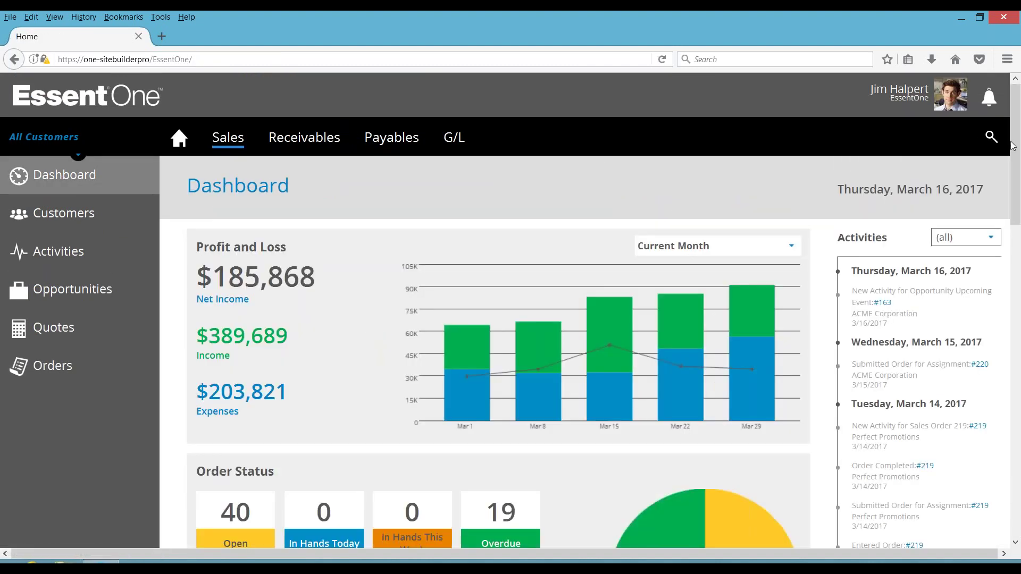
pyautogui.moveTo(1018, 193); pyautogui.dragTo(1018, 290)
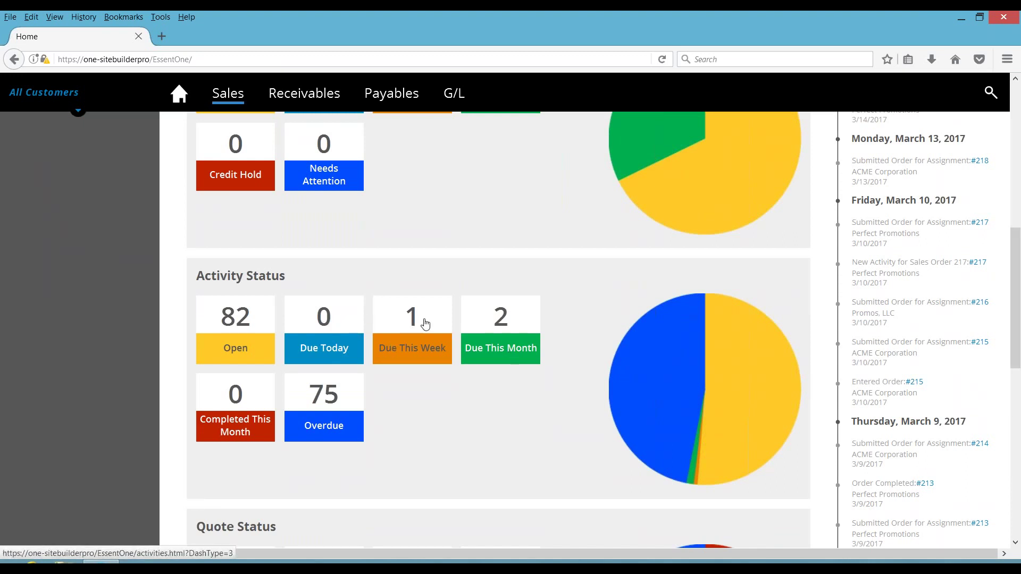
pyautogui.click(505, 324)
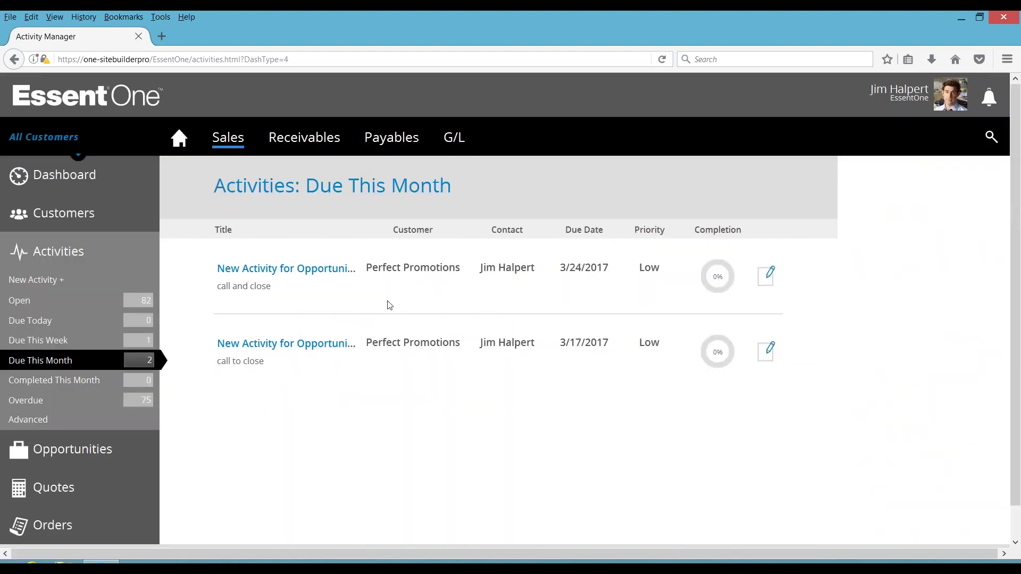
pyautogui.click(14, 60)
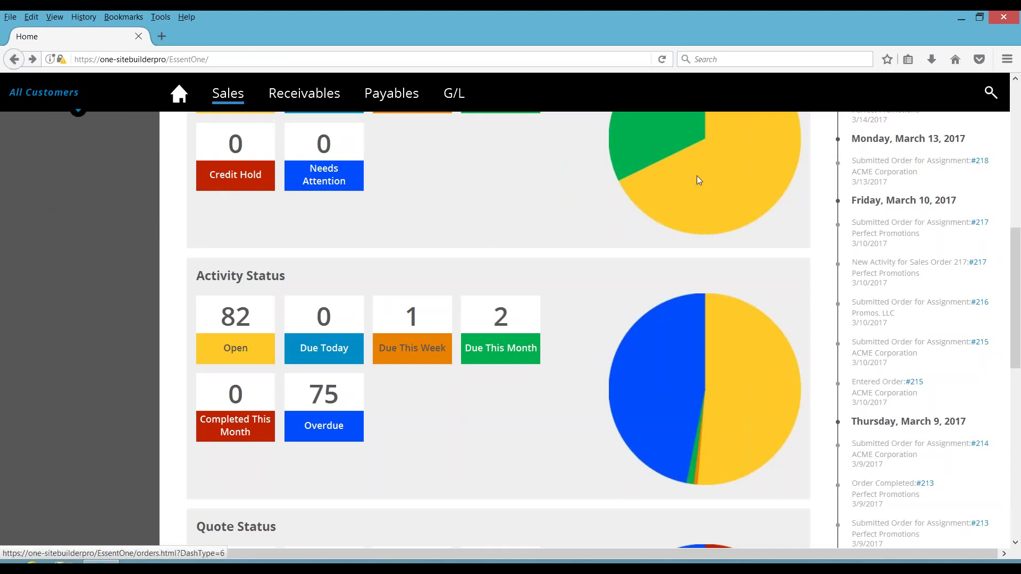
# - Examine the quotes that expired last month from the dashboard's Quote Status section, and return to the dashboard
pyautogui.moveTo(1013, 261); pyautogui.dragTo(1011, 343)
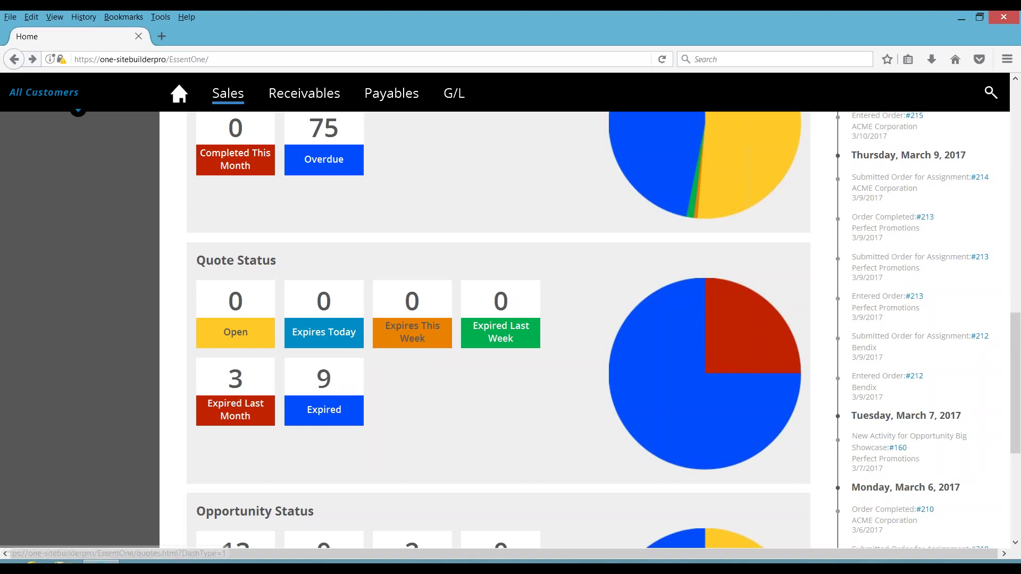
pyautogui.click(236, 384)
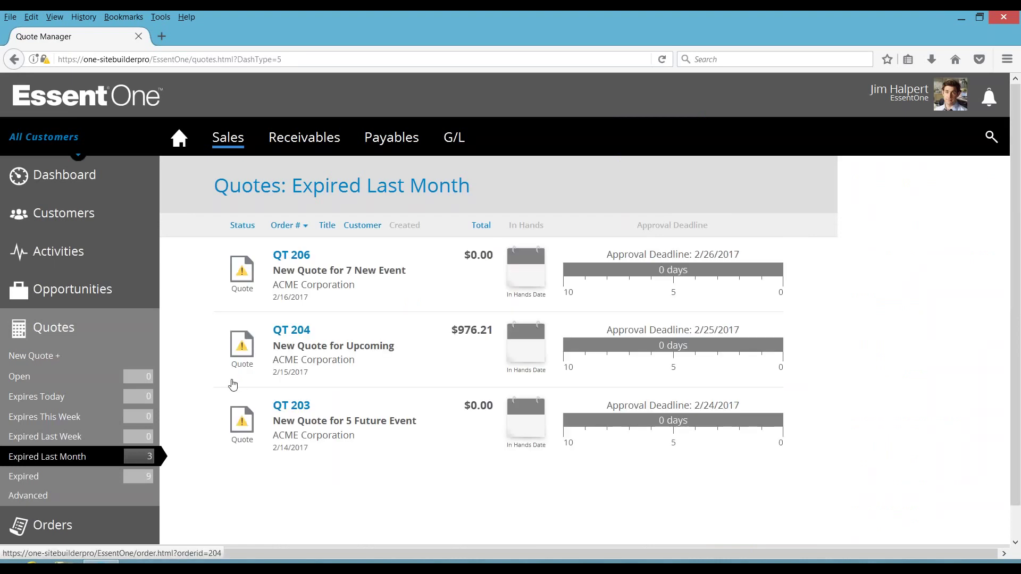
pyautogui.click(14, 61)
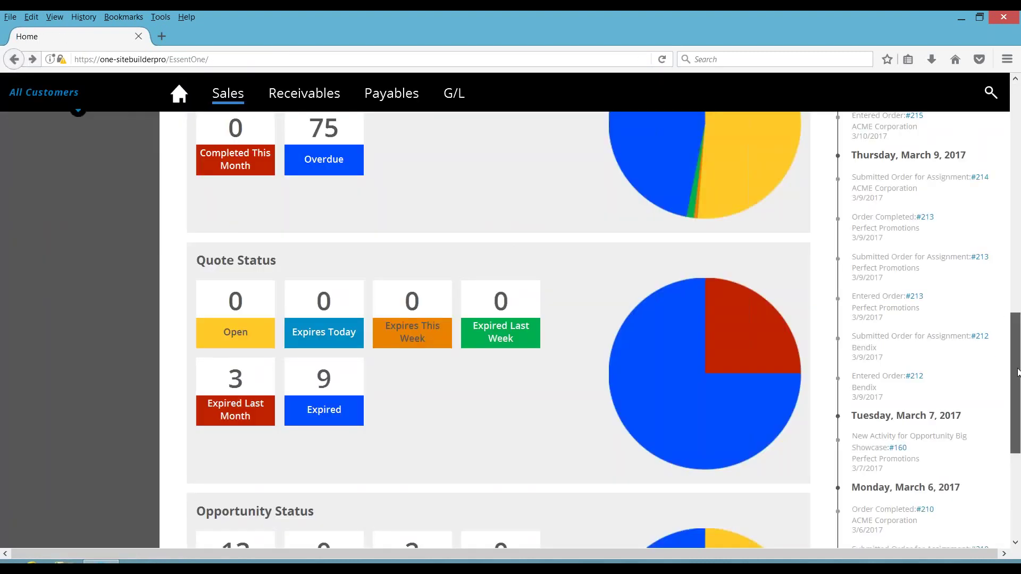
# - Examine the Opportunity Status section at the end of the dashboard
pyautogui.scroll(-2, 1016, 409)
pyautogui.scroll(-5, 1015, 414)
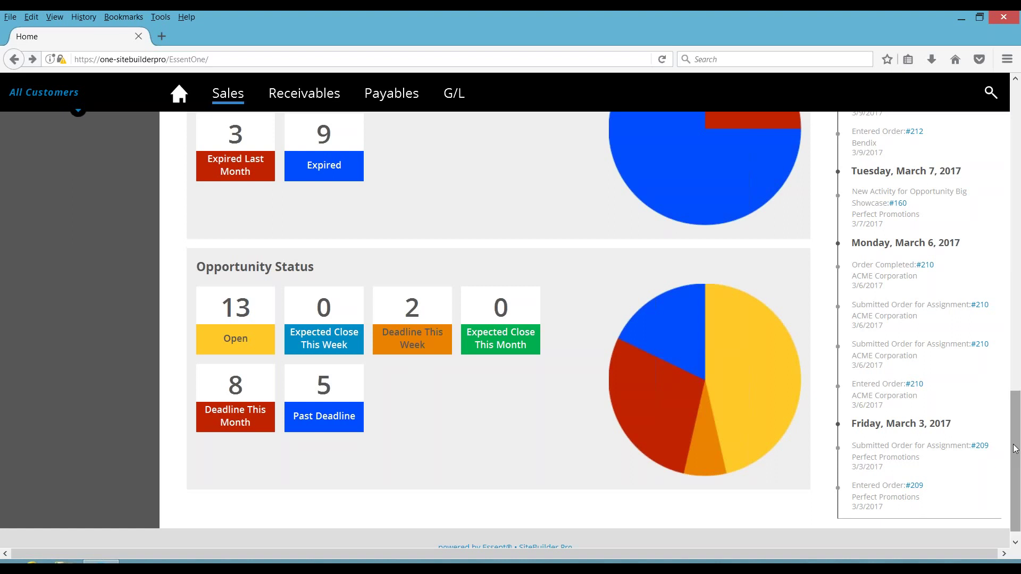
pyautogui.moveTo(1015, 448); pyautogui.dragTo(1009, 138)
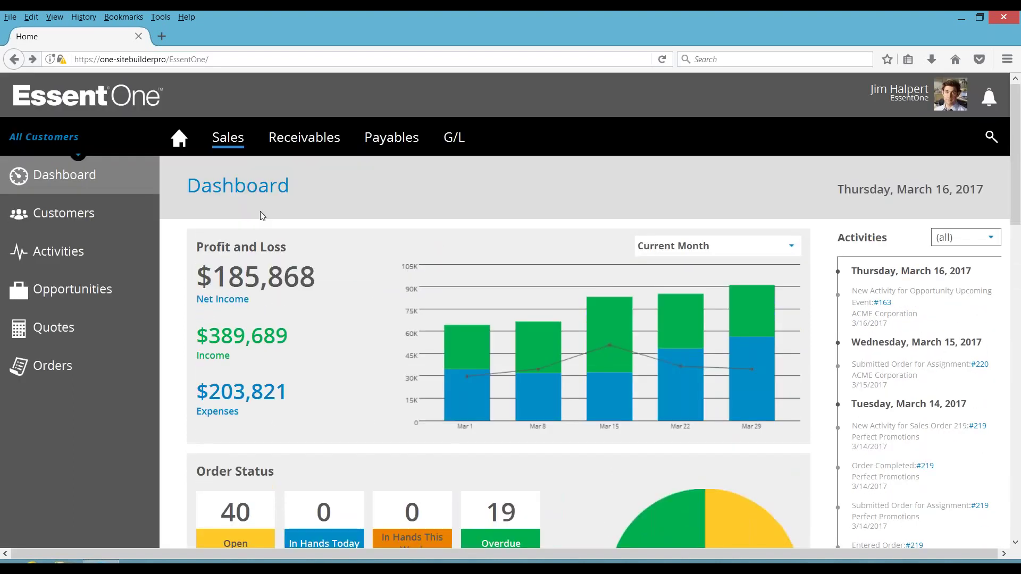
# - Open the ACME Corporation customer record and look through its available Customer Class options, keeping Gold
pyautogui.click(110, 214)
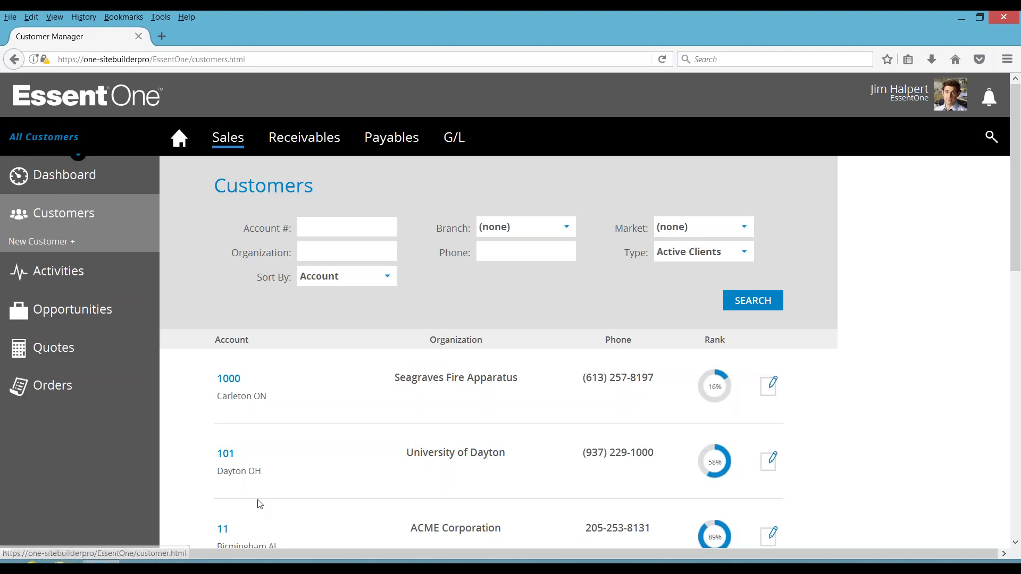
pyautogui.click(222, 529)
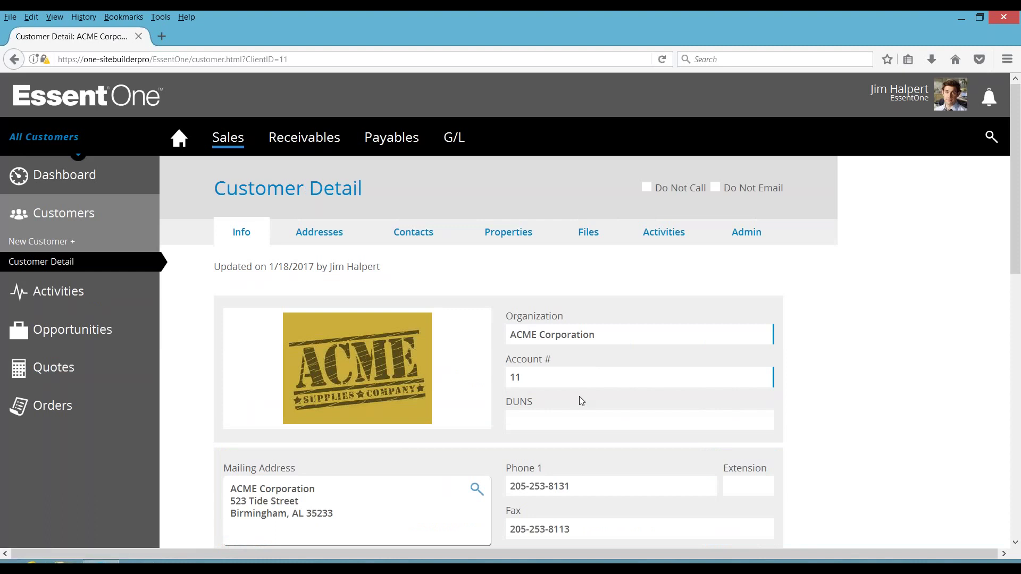
pyautogui.moveTo(1017, 223); pyautogui.dragTo(1019, 499)
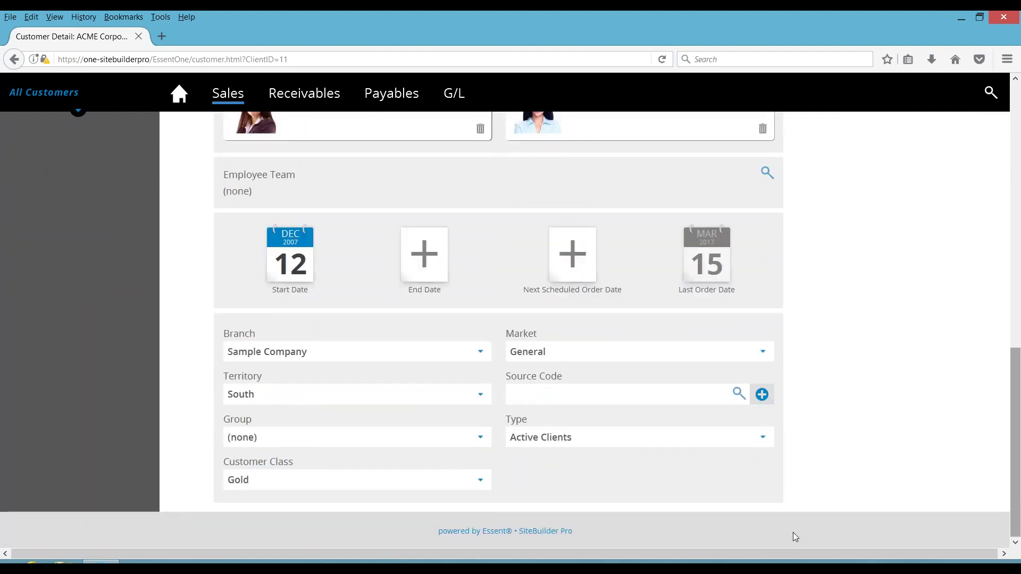
pyautogui.click(483, 485)
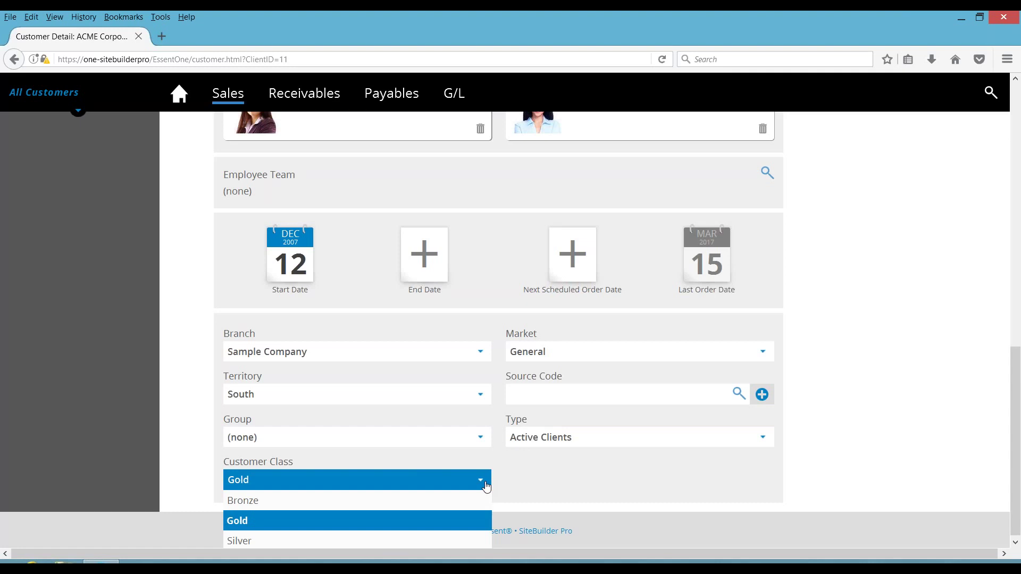
pyautogui.click(486, 484)
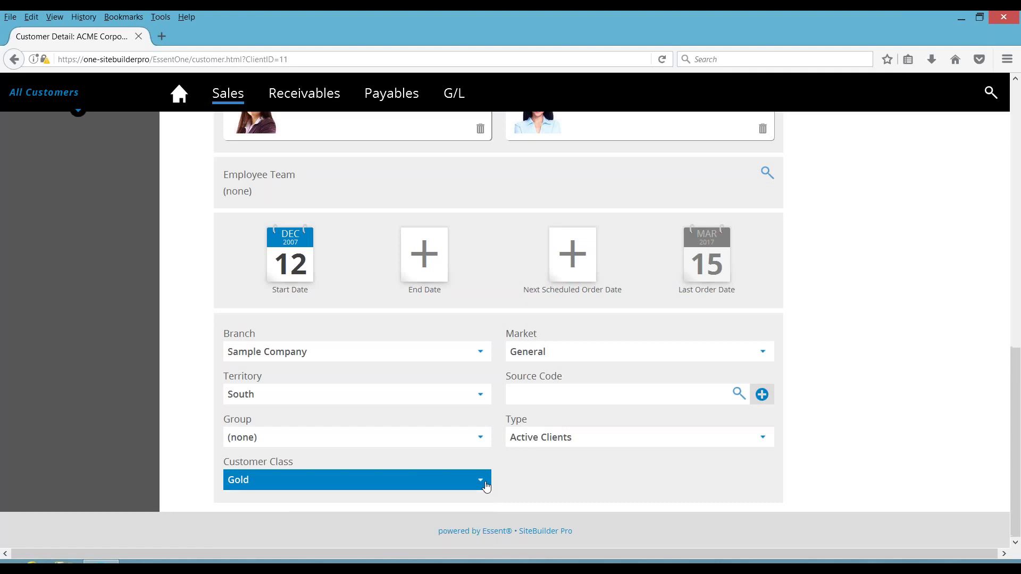
# - Examine the customer's saved addresses and its active contacts
pyautogui.scroll(10, 986, 223)
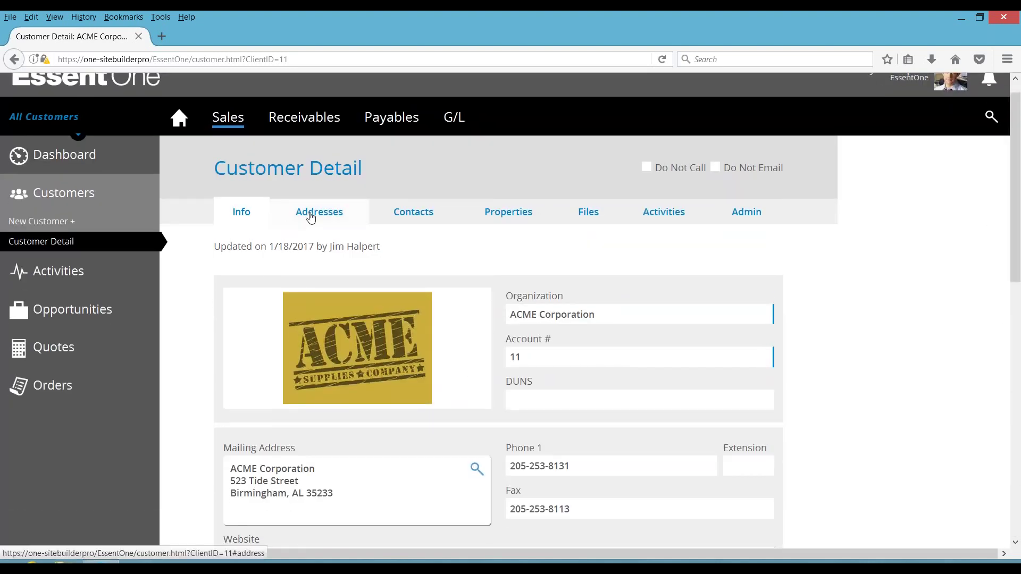
pyautogui.click(308, 215)
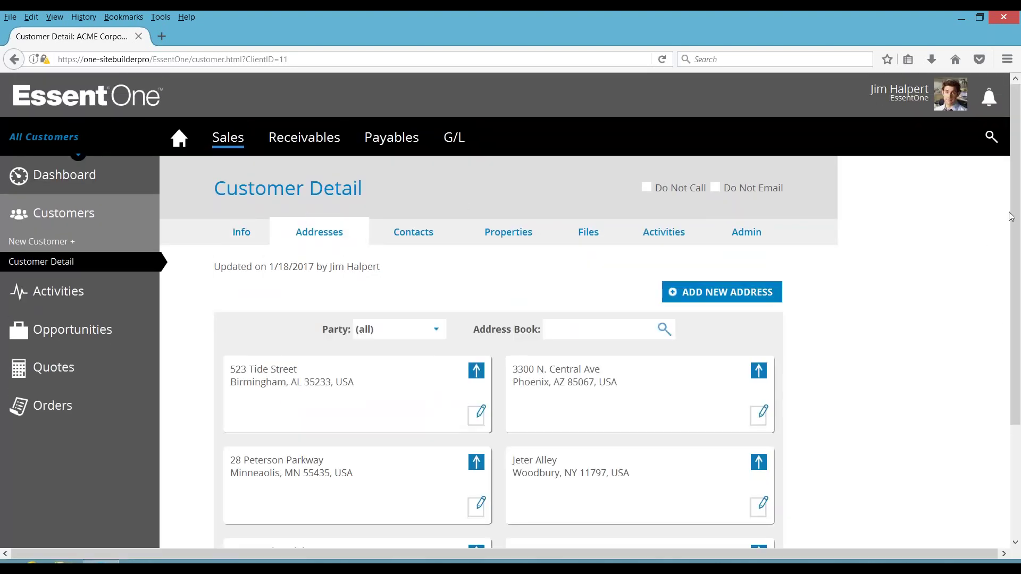
pyautogui.moveTo(1015, 224); pyautogui.dragTo(1013, 262)
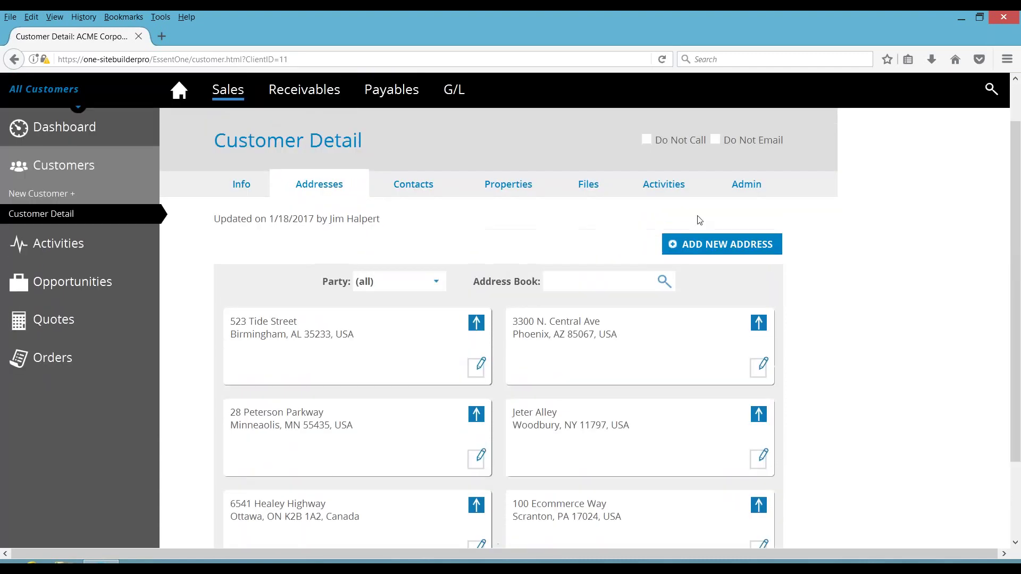
pyautogui.click(417, 191)
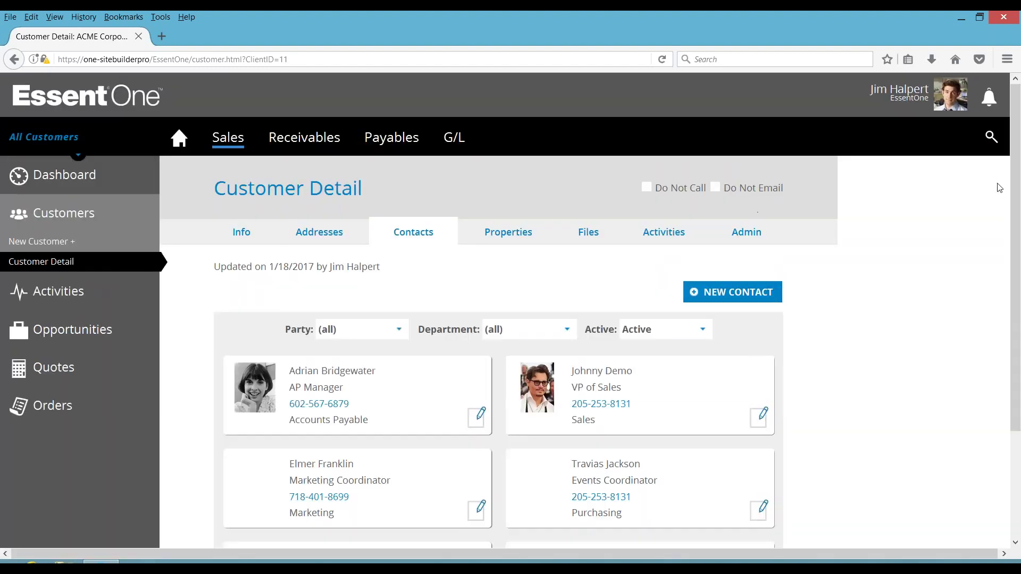
pyautogui.moveTo(1017, 193); pyautogui.dragTo(1017, 288)
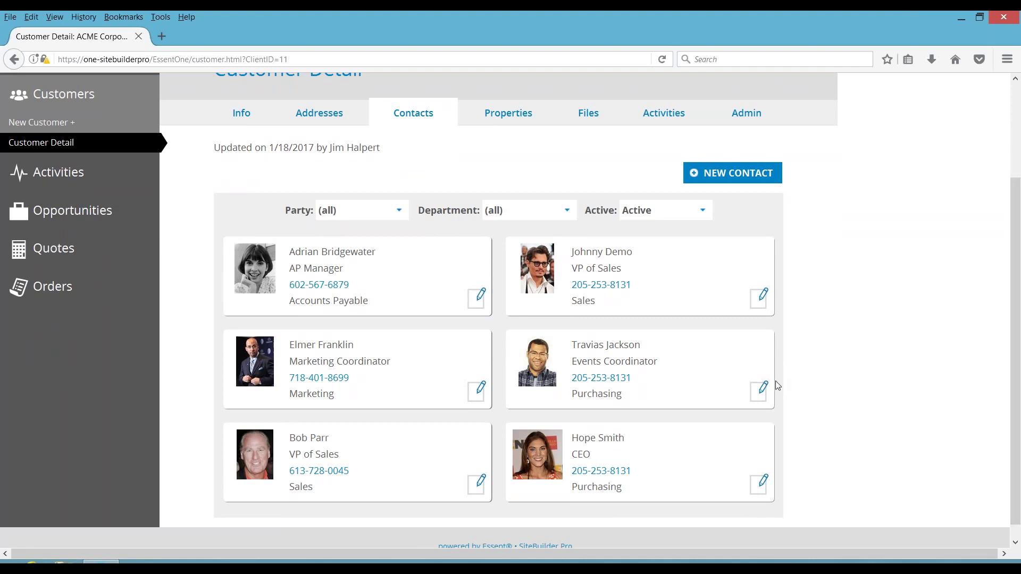
# - Open the Events Coordinator contact's details, review the personal and phone fields, and save the contact
pyautogui.click(763, 396)
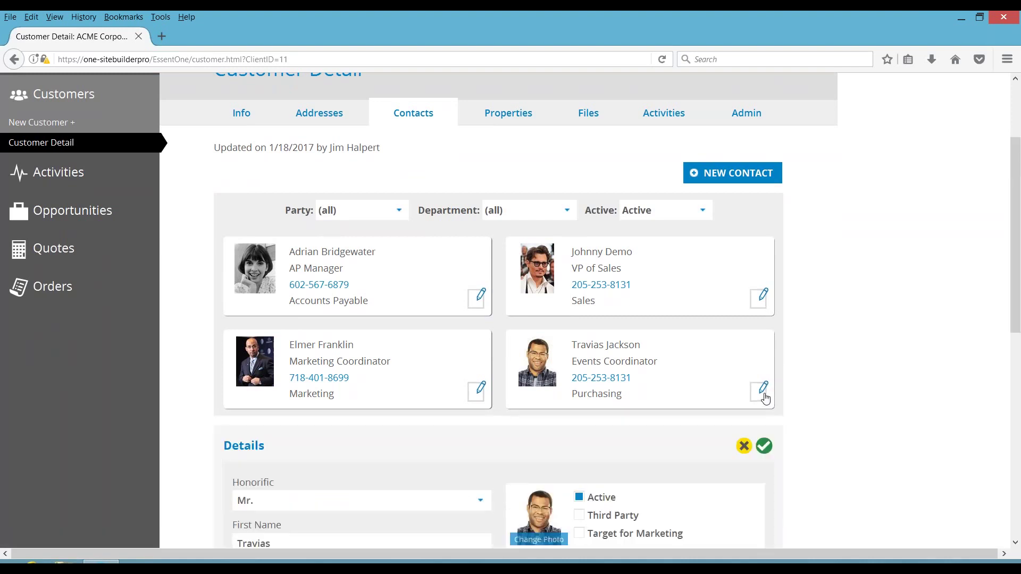
pyautogui.moveTo(1008, 318); pyautogui.dragTo(1010, 500)
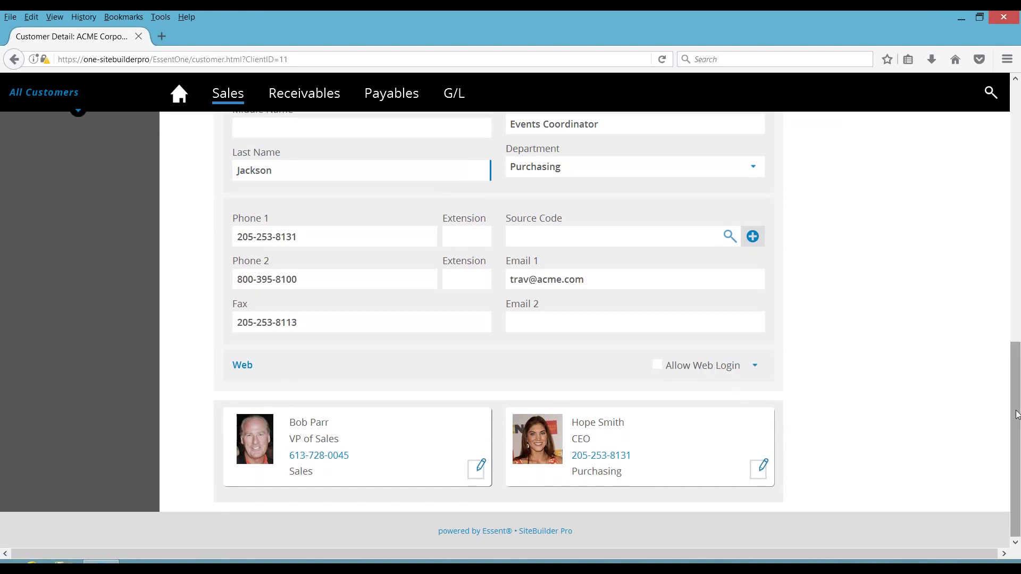
pyautogui.moveTo(1017, 415); pyautogui.dragTo(1016, 370)
pyautogui.scroll(6, 989, 265)
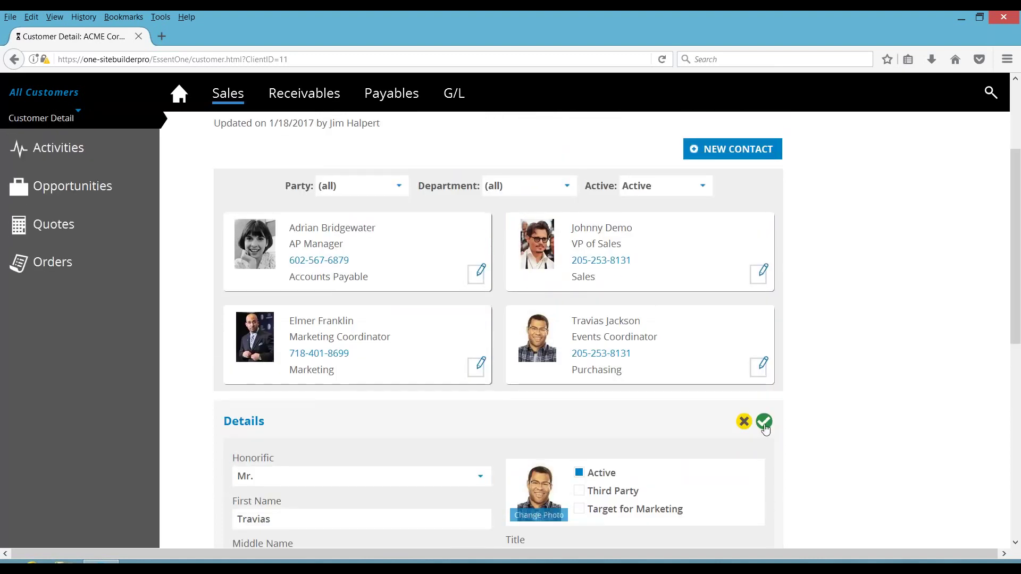
pyautogui.click(764, 424)
# - Expand the customer's properties to view them, and show the files attached to the record
pyautogui.click(511, 236)
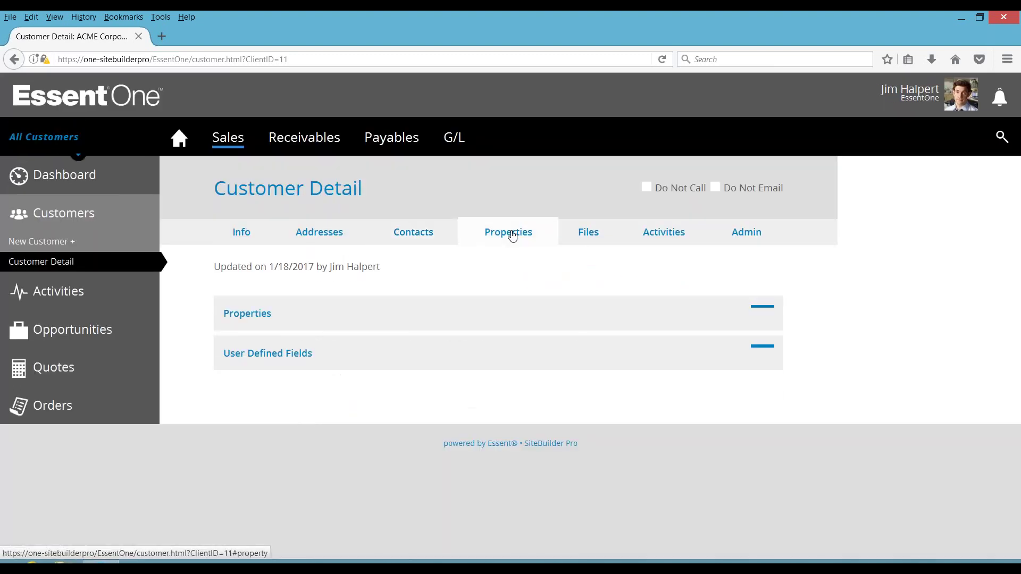
pyautogui.click(765, 316)
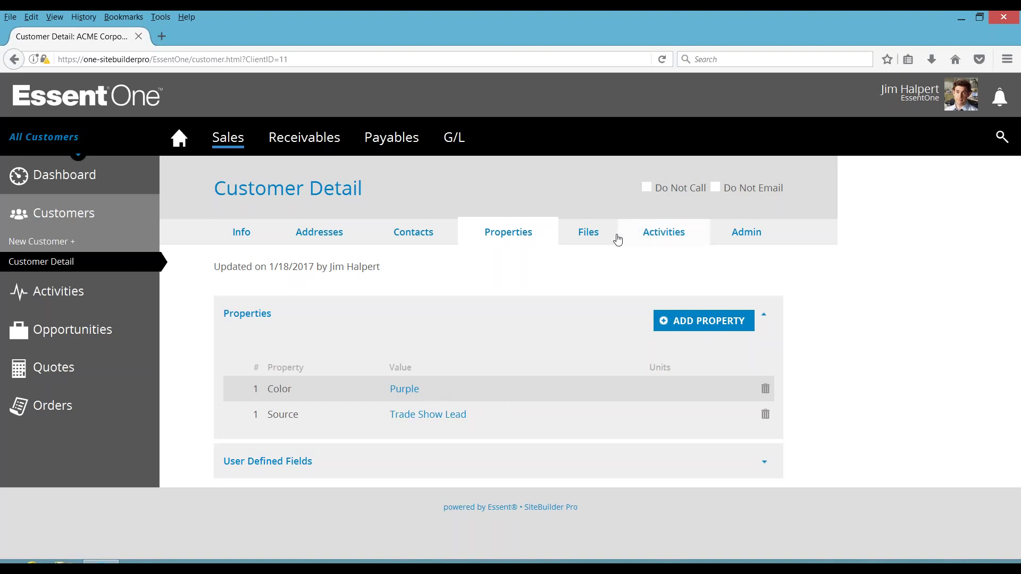
pyautogui.click(584, 239)
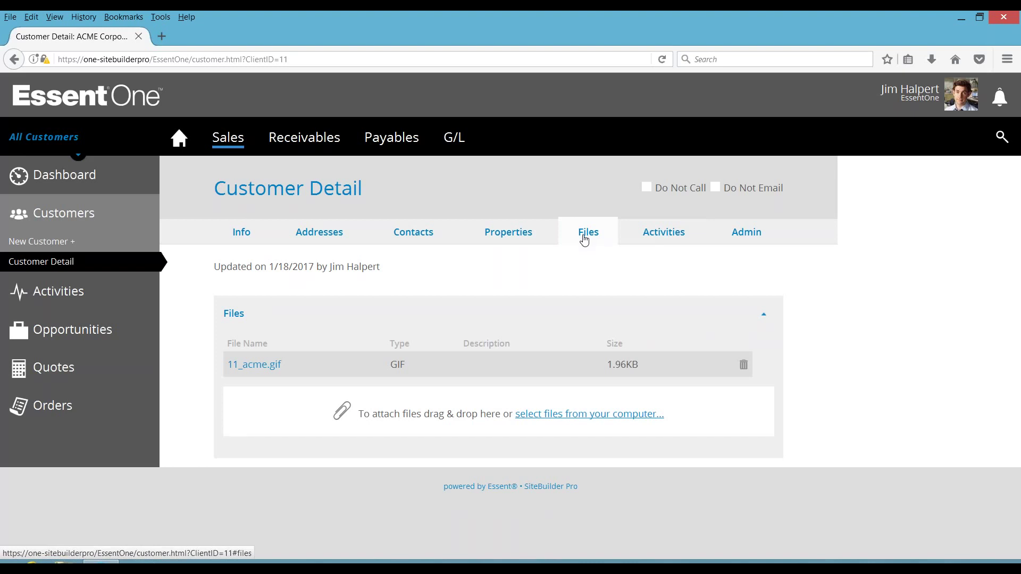
# - Show the list of activities recorded for the customer
pyautogui.click(658, 240)
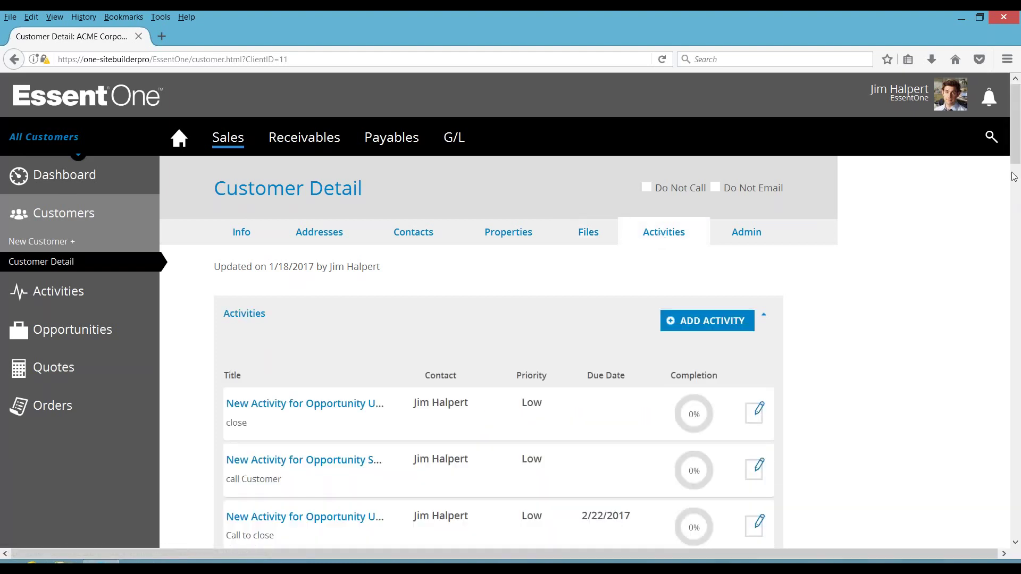
pyautogui.moveTo(1016, 153)
pyautogui.mouseDown()
pyautogui.moveTo(1016, 163)
pyautogui.moveTo(1012, 155)
pyautogui.mouseUp()
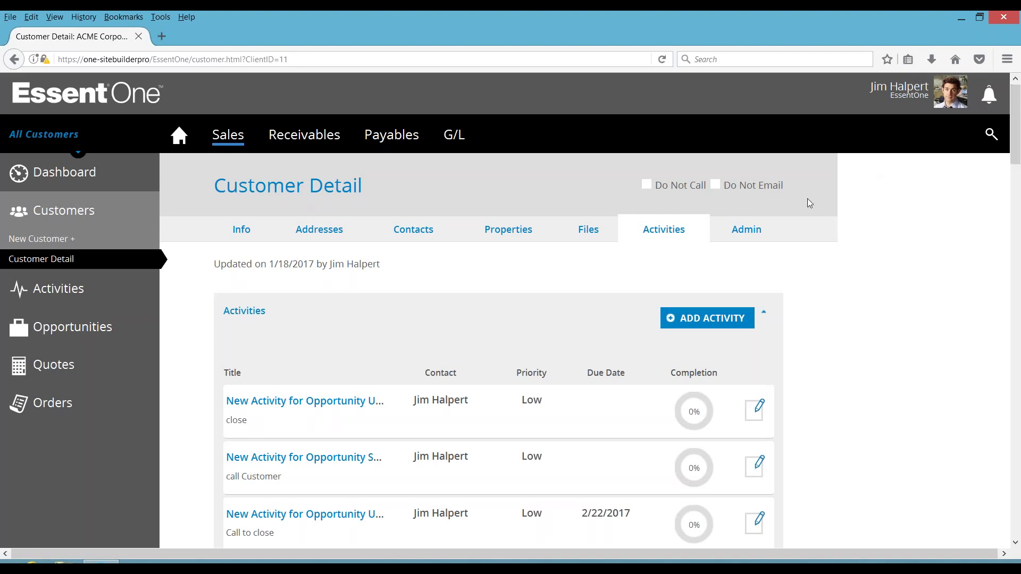
# - Review the customer's administrative shipping settings, including the final destination, ship method and shipping charge
pyautogui.click(752, 234)
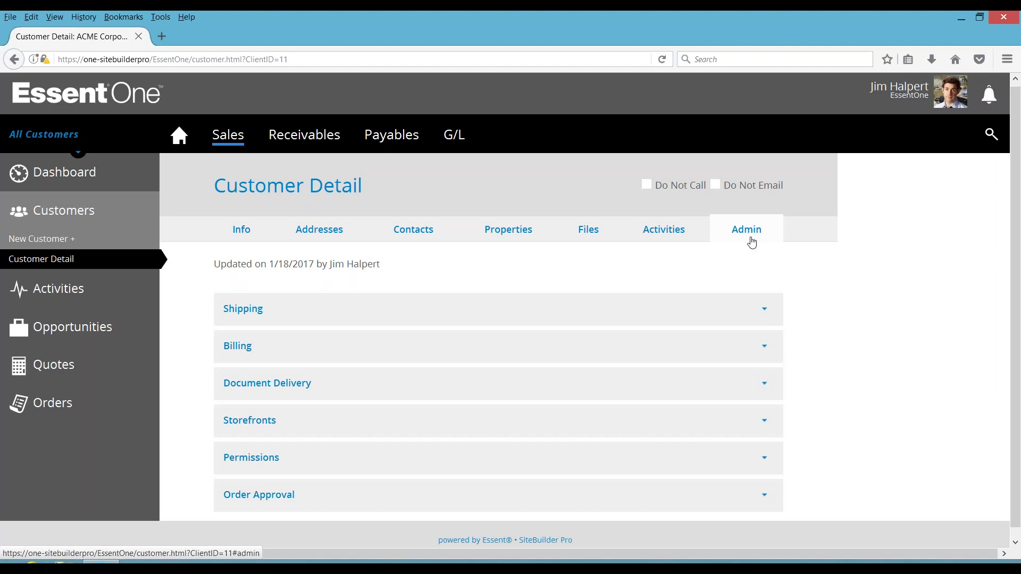
pyautogui.click(765, 315)
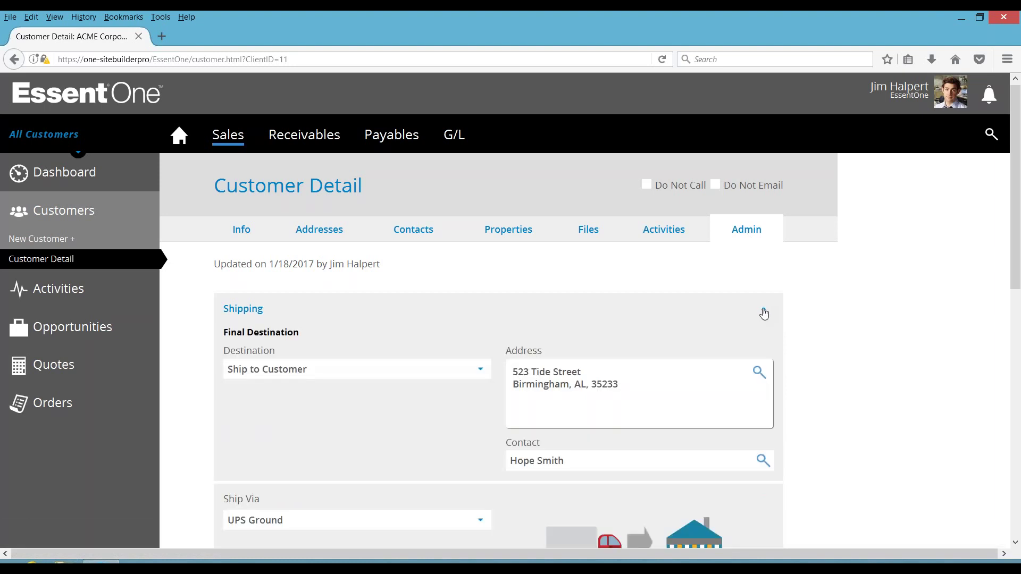
pyautogui.scroll(-3, 1018, 229)
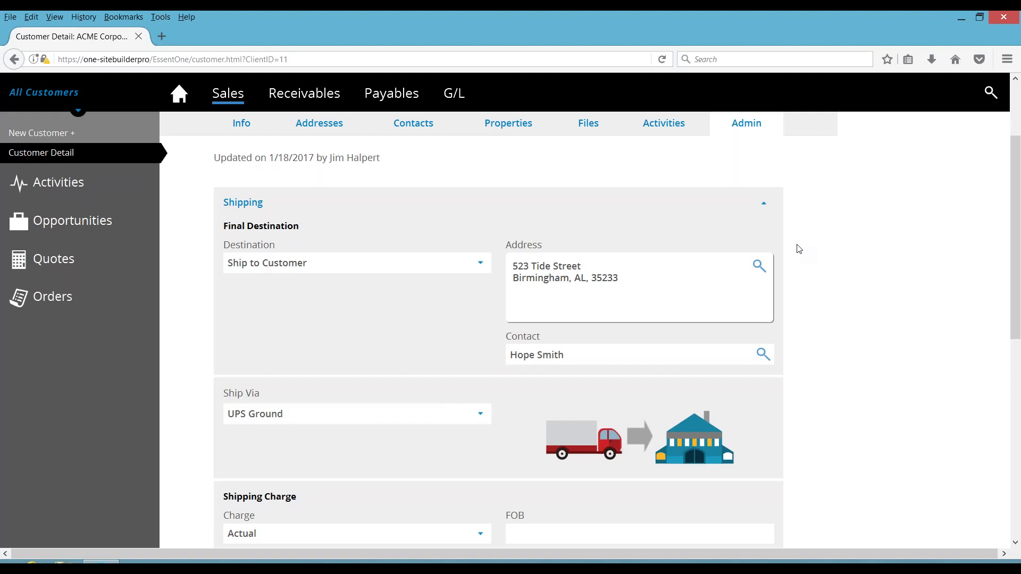
pyautogui.click(764, 208)
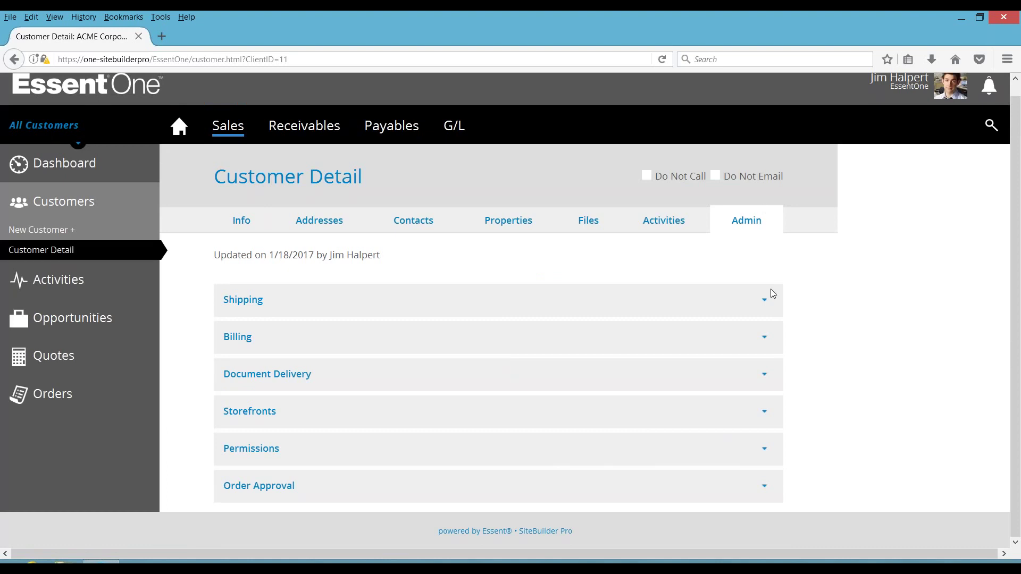
# - Review the customer's billing settings, including the terms and the available invoice overrun and underrun options
pyautogui.click(765, 340)
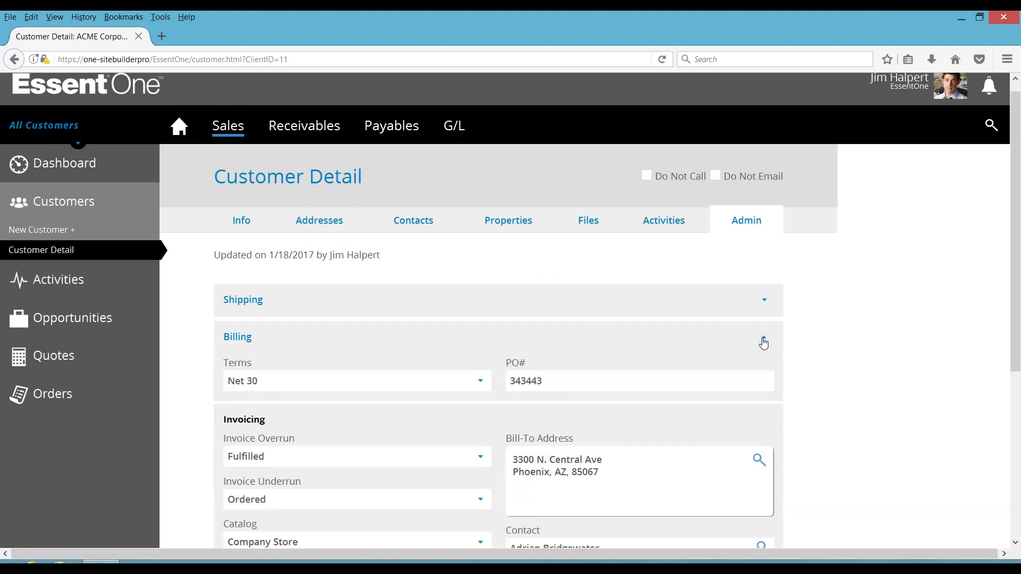
pyautogui.moveTo(1015, 352); pyautogui.dragTo(1013, 424)
pyautogui.click(446, 278)
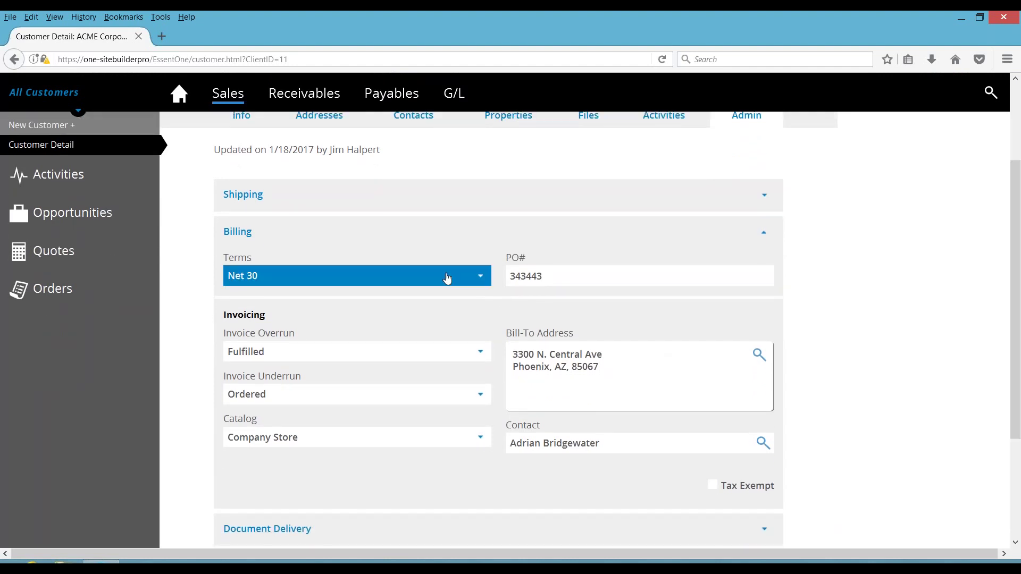
pyautogui.click(556, 274)
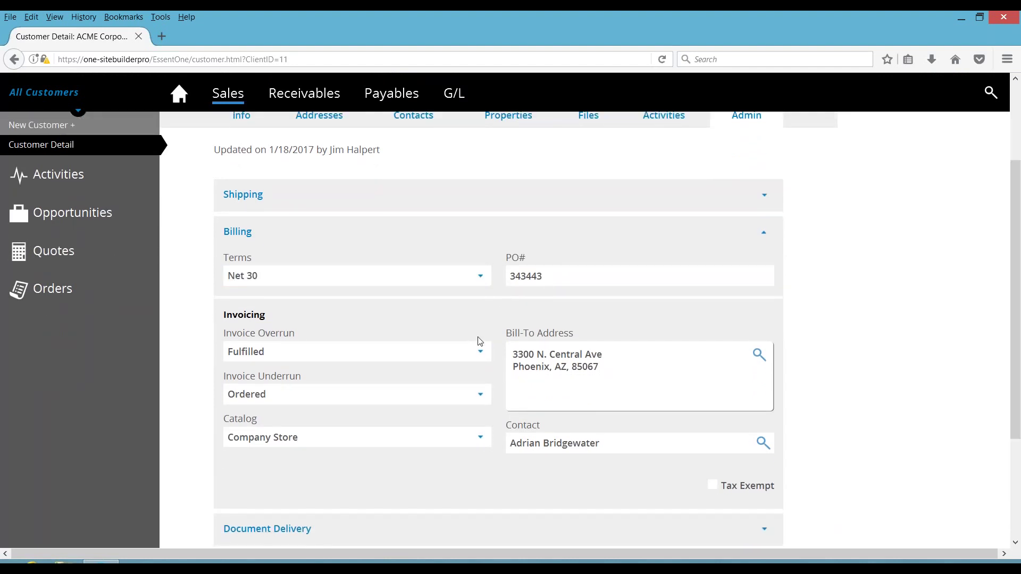
pyautogui.click(484, 352)
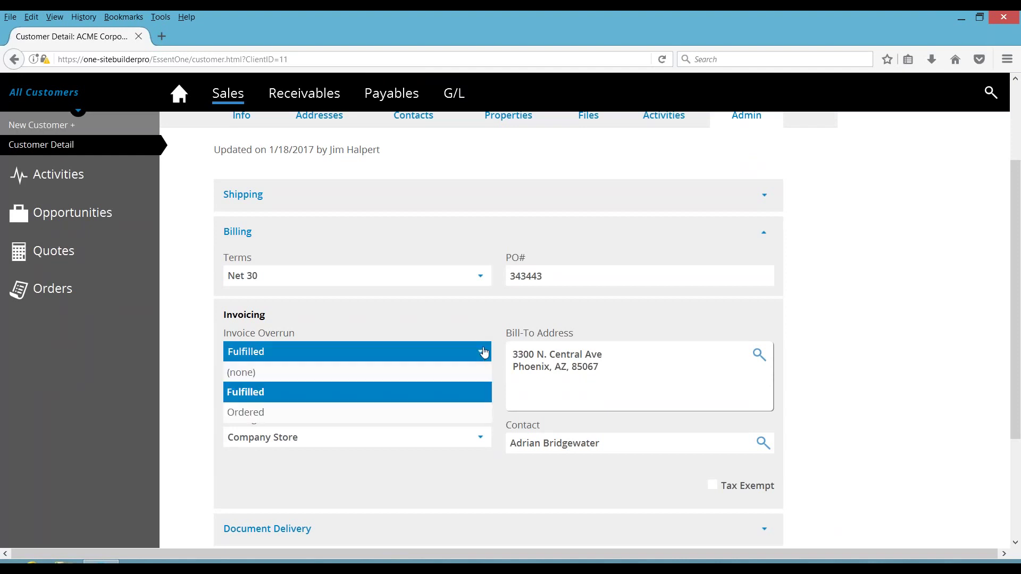
pyautogui.click(483, 351)
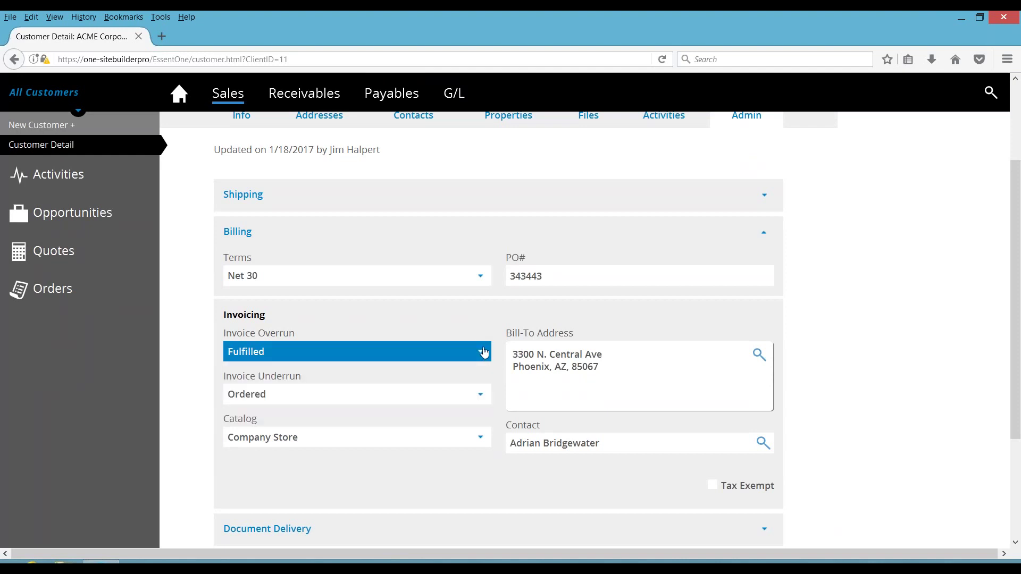
pyautogui.click(481, 395)
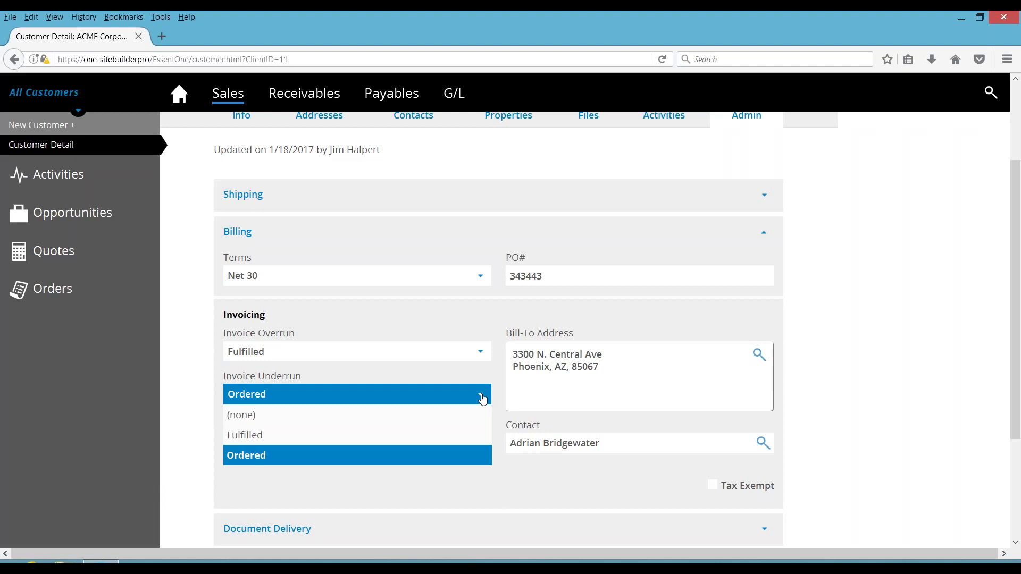
pyautogui.click(482, 398)
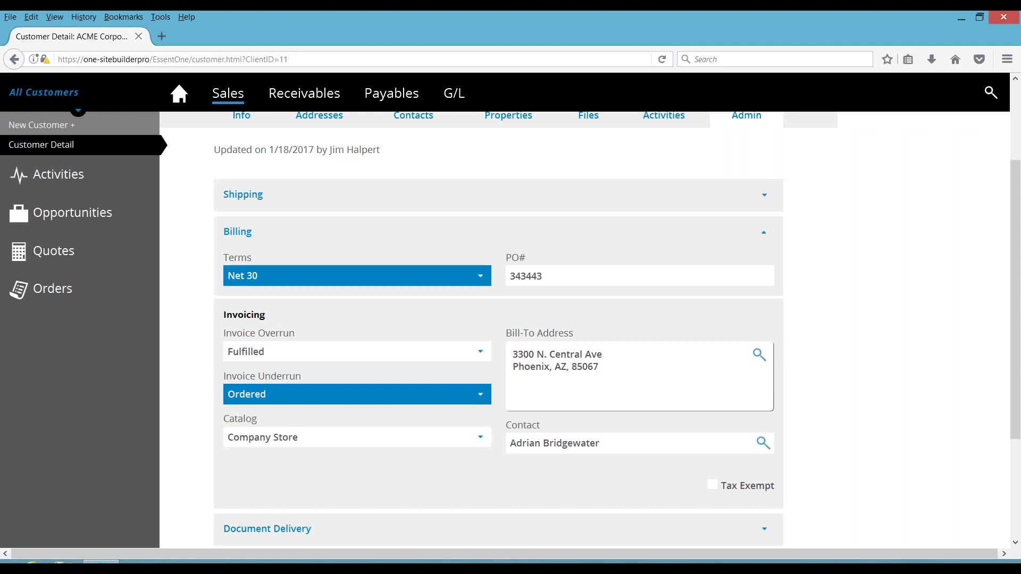
pyautogui.click(765, 235)
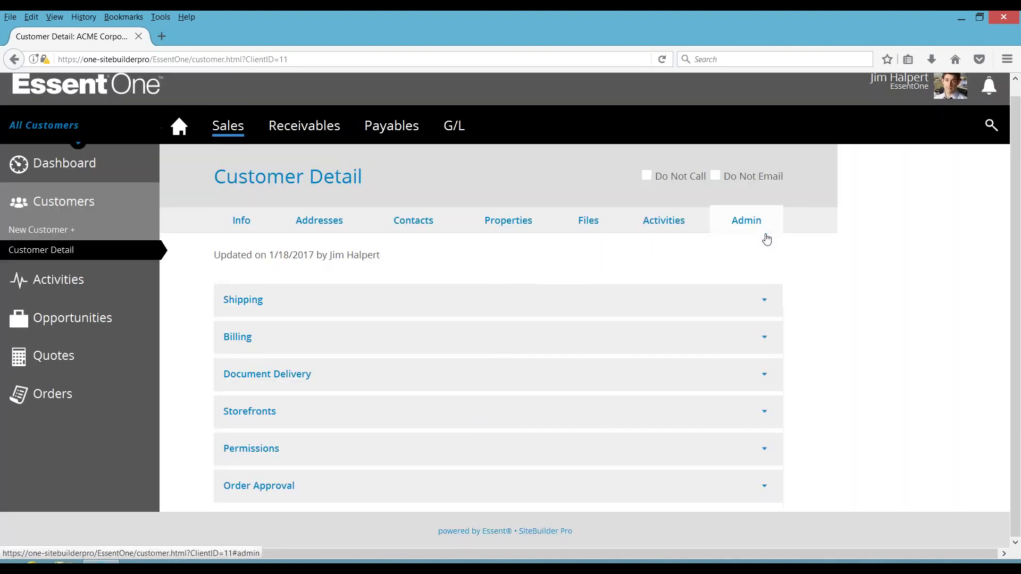
# - Review the customer's document delivery settings, examine the invoice's recipients and message, and save the invoice entry
pyautogui.click(766, 380)
pyautogui.moveTo(1017, 283); pyautogui.dragTo(1016, 411)
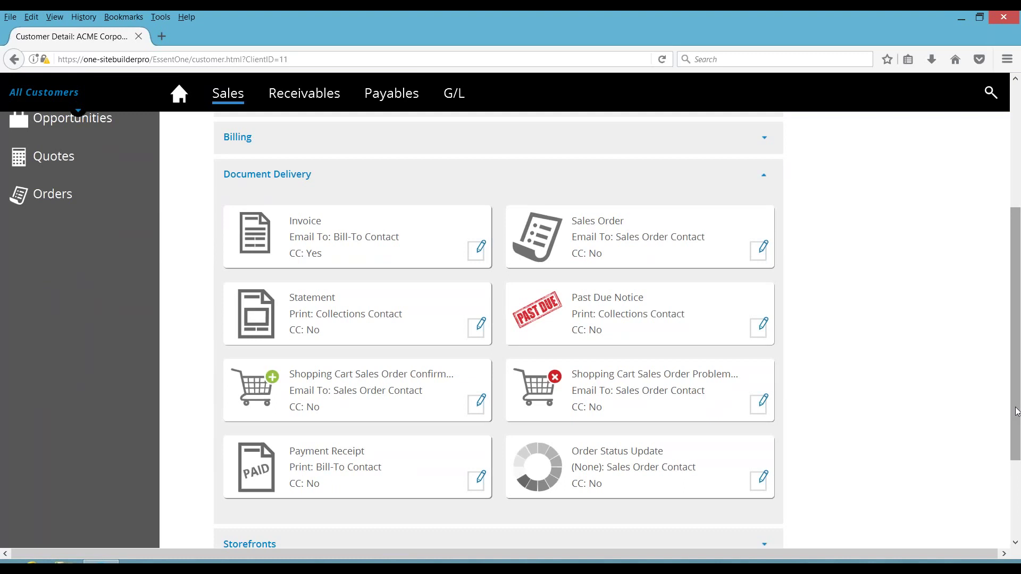
pyautogui.click(477, 258)
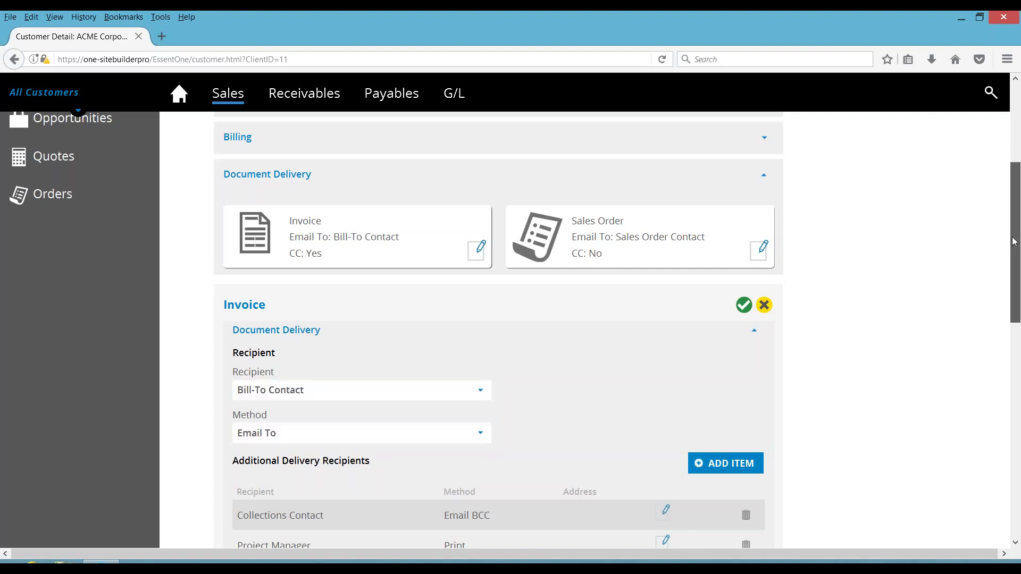
pyautogui.scroll(-4, 458, 368)
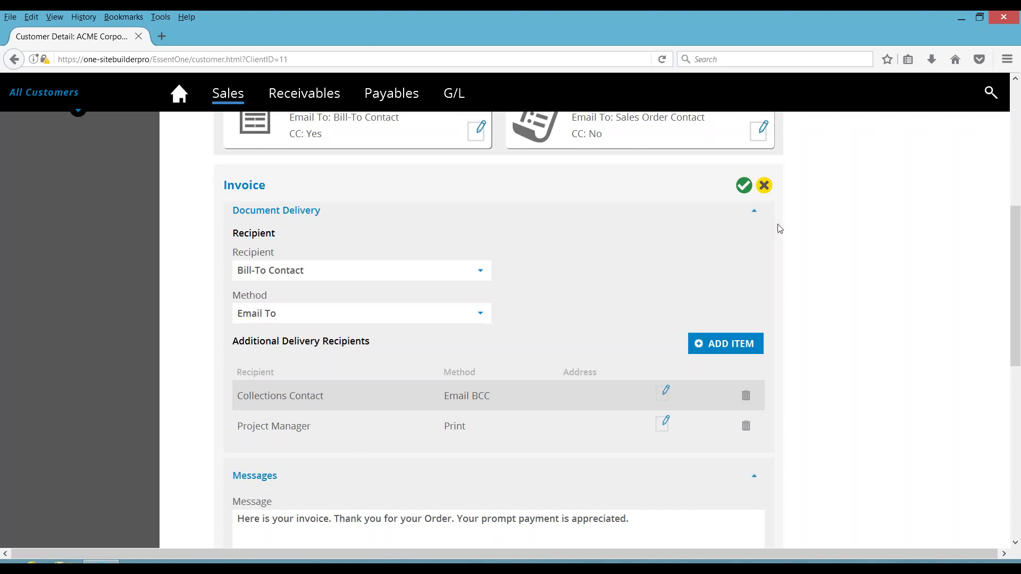
pyautogui.click(744, 189)
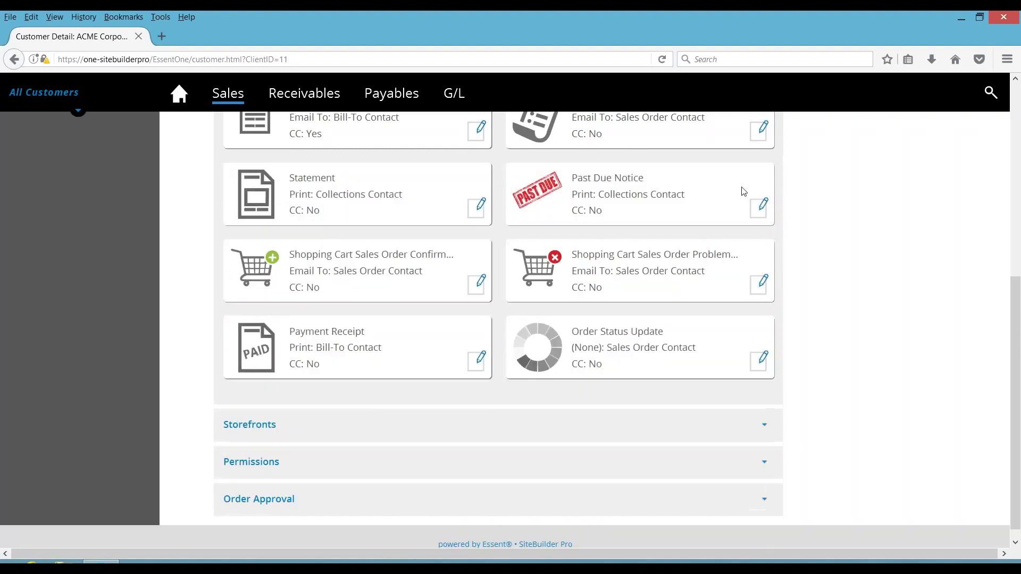
pyautogui.scroll(3, 1014, 274)
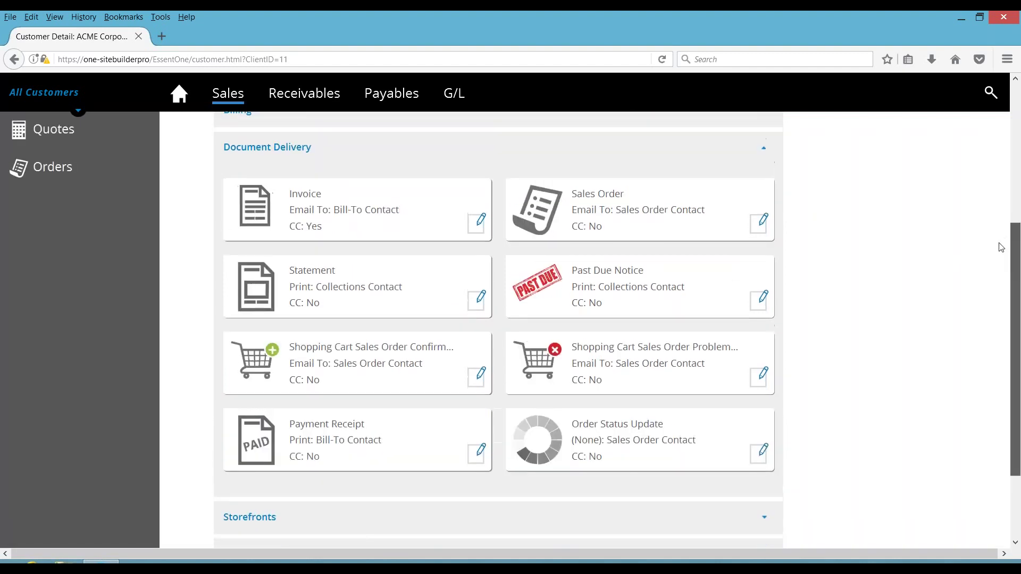
pyautogui.click(765, 151)
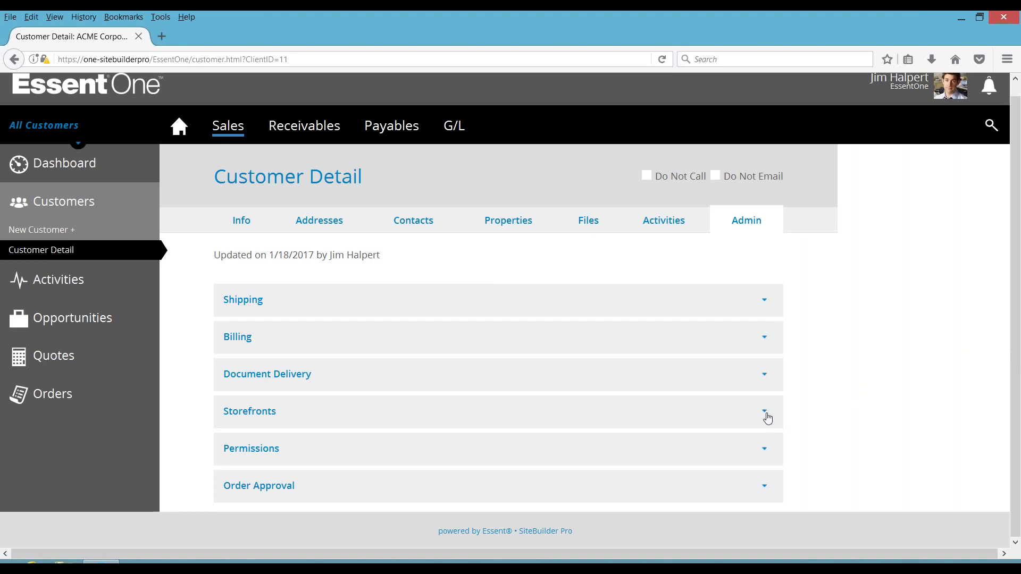
# - Review the customer's storefront settings for web login, procurement IDs and website membership
pyautogui.click(766, 414)
pyautogui.moveTo(1015, 345); pyautogui.dragTo(1007, 428)
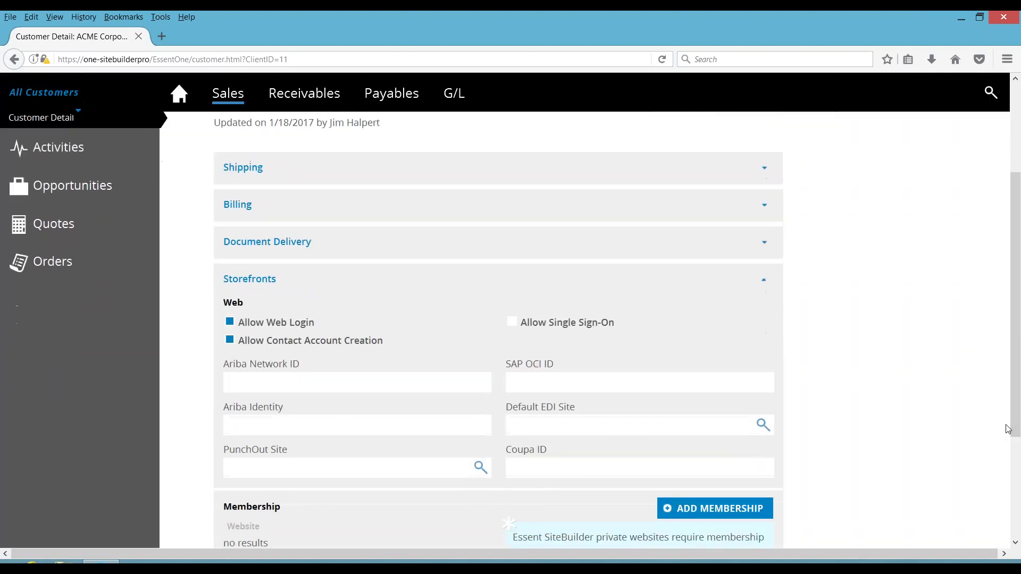
pyautogui.click(763, 282)
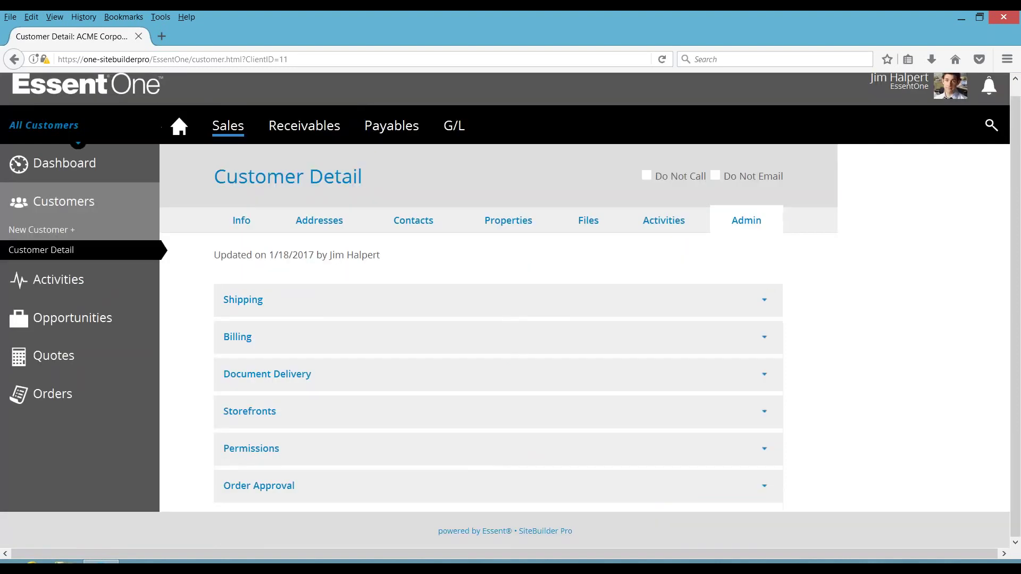
# - Review the customer's order approval settings, including the approval center e-mail options
pyautogui.click(765, 488)
pyautogui.moveTo(1016, 434); pyautogui.dragTo(1016, 487)
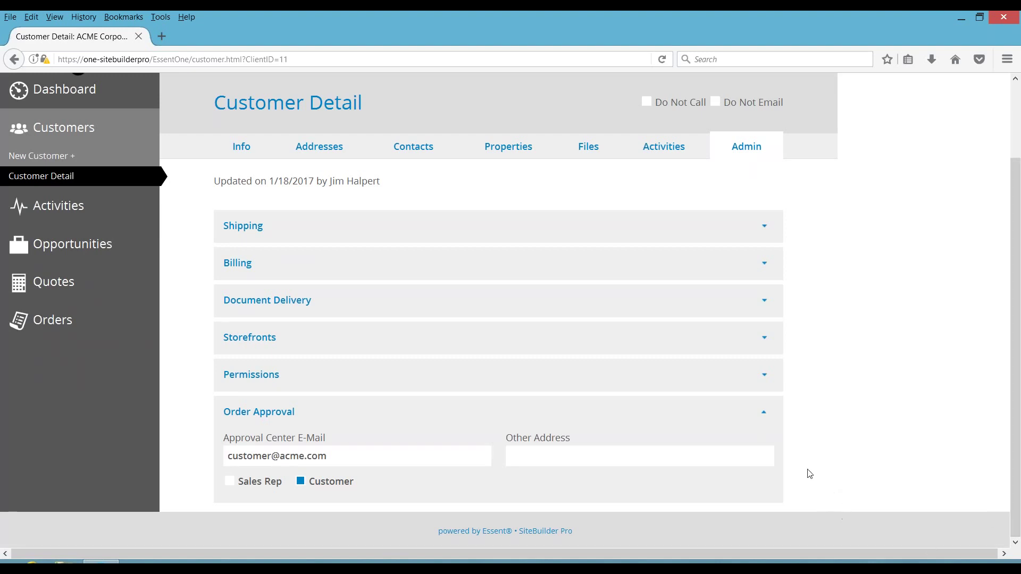
pyautogui.click(765, 417)
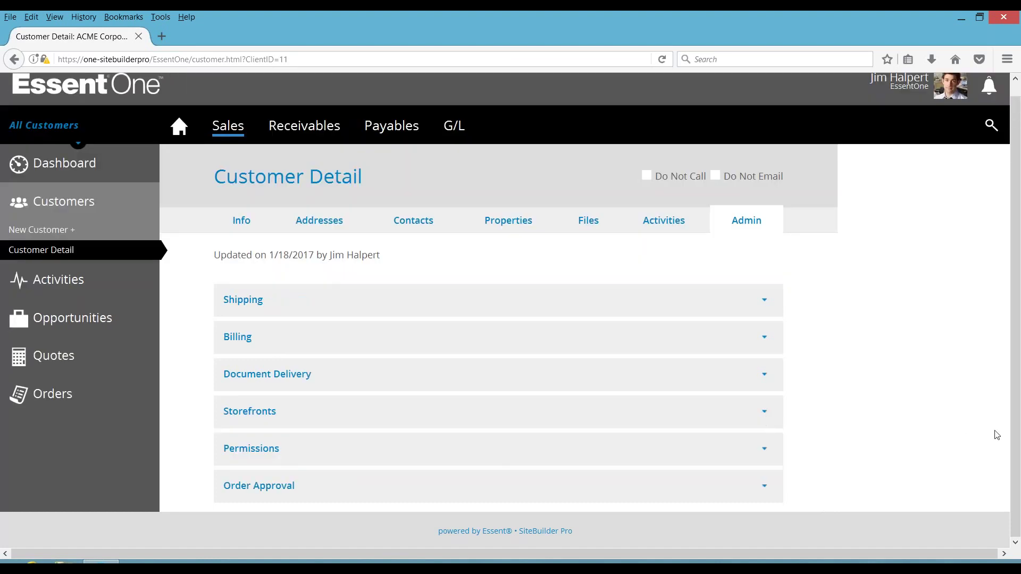
pyautogui.scroll(1, 1012, 307)
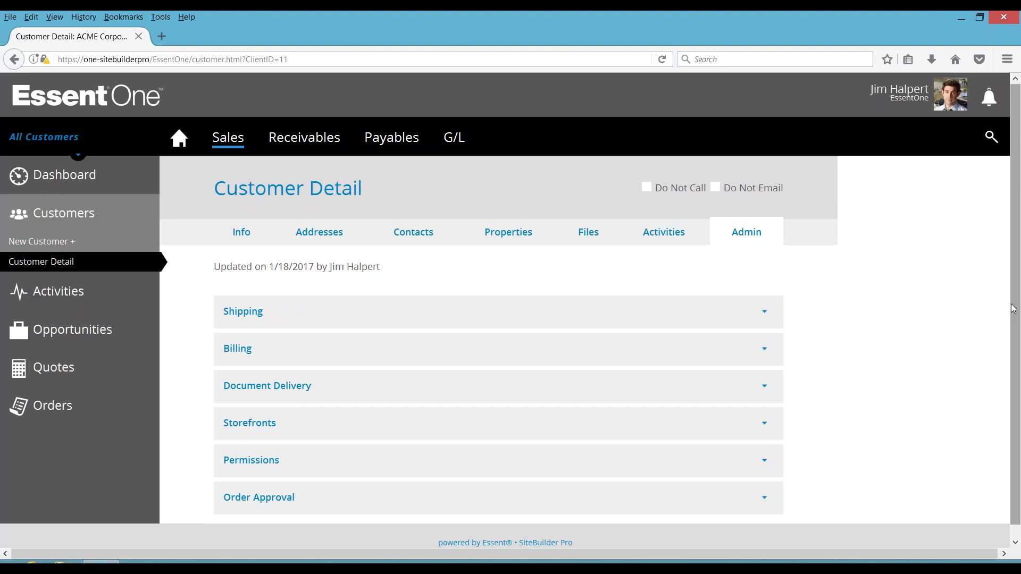
# - Create a new opportunity and title it "Future Event"
pyautogui.click(52, 334)
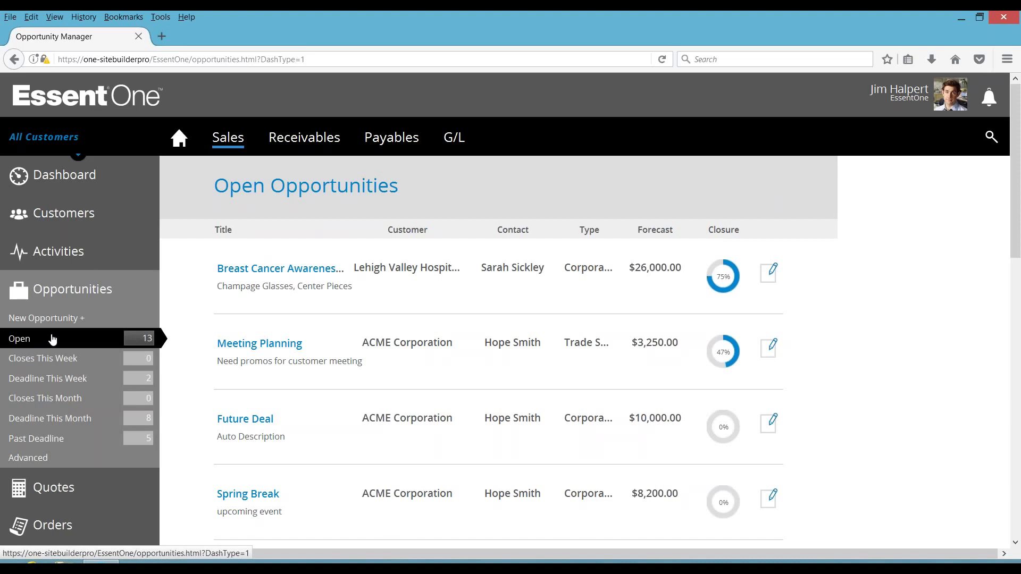
pyautogui.click(47, 319)
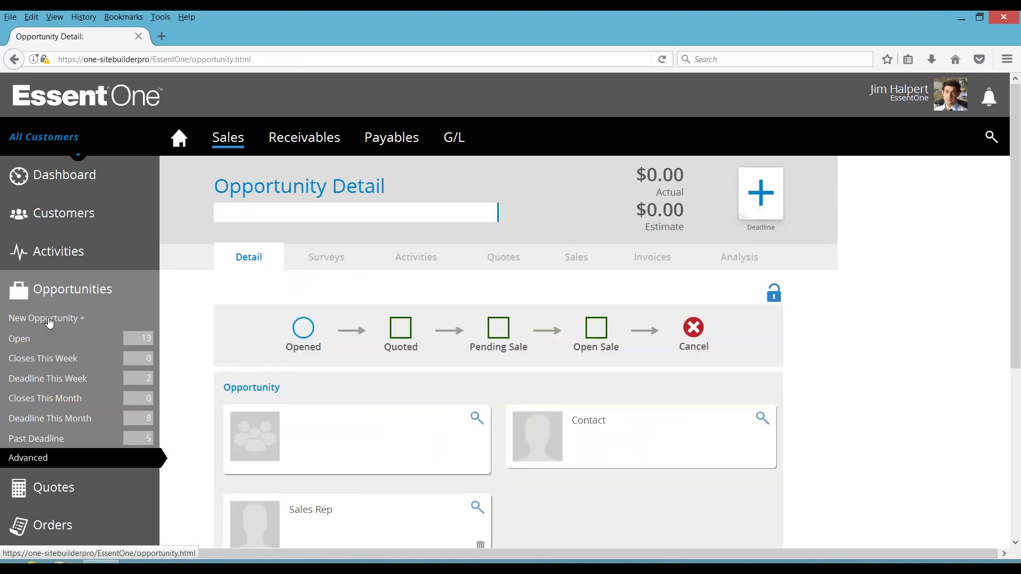
pyautogui.click(233, 212)
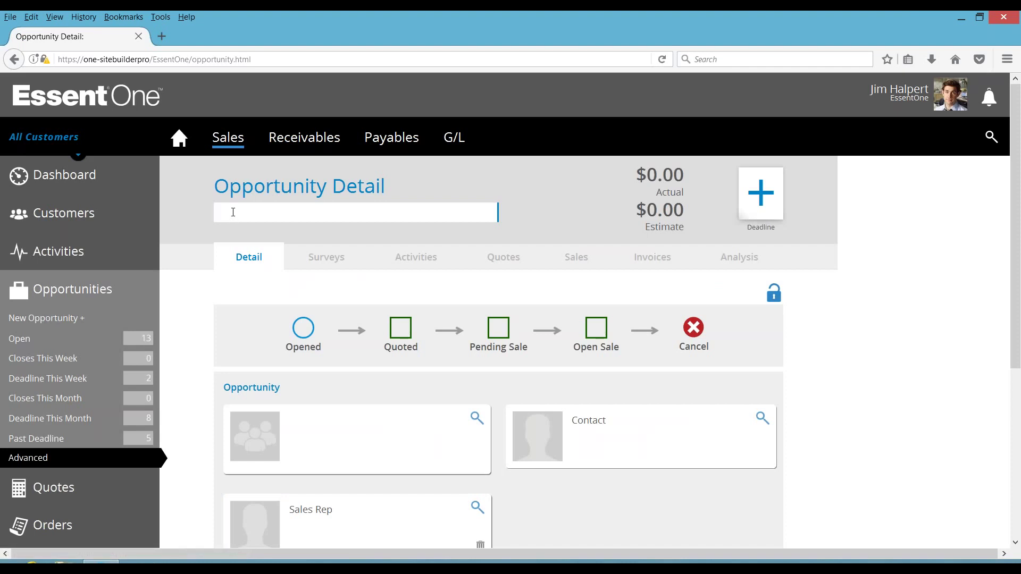
pyautogui.write('Future Event')
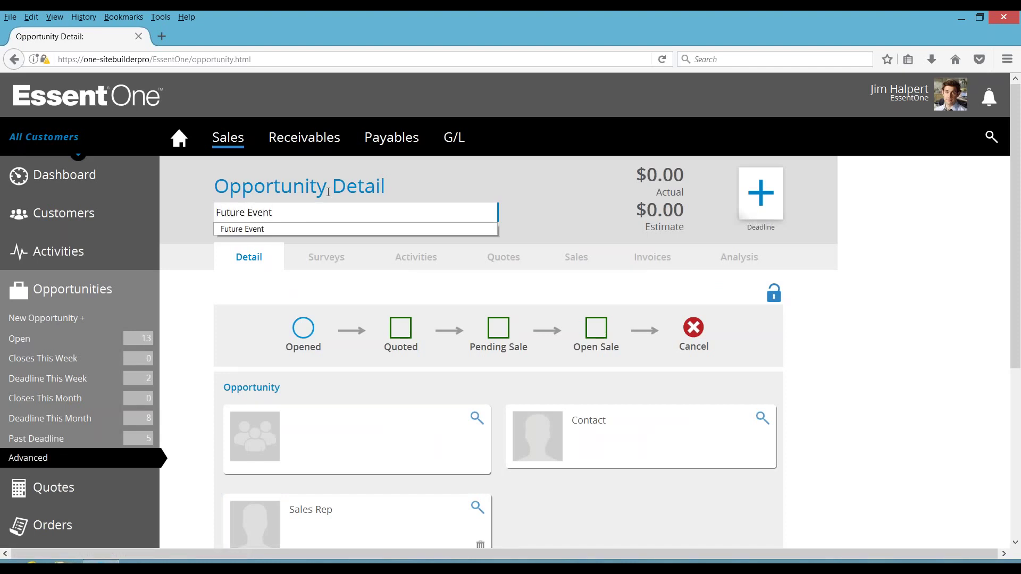
# - Set the opportunity's deadline to April 21, 2017
pyautogui.click(771, 192)
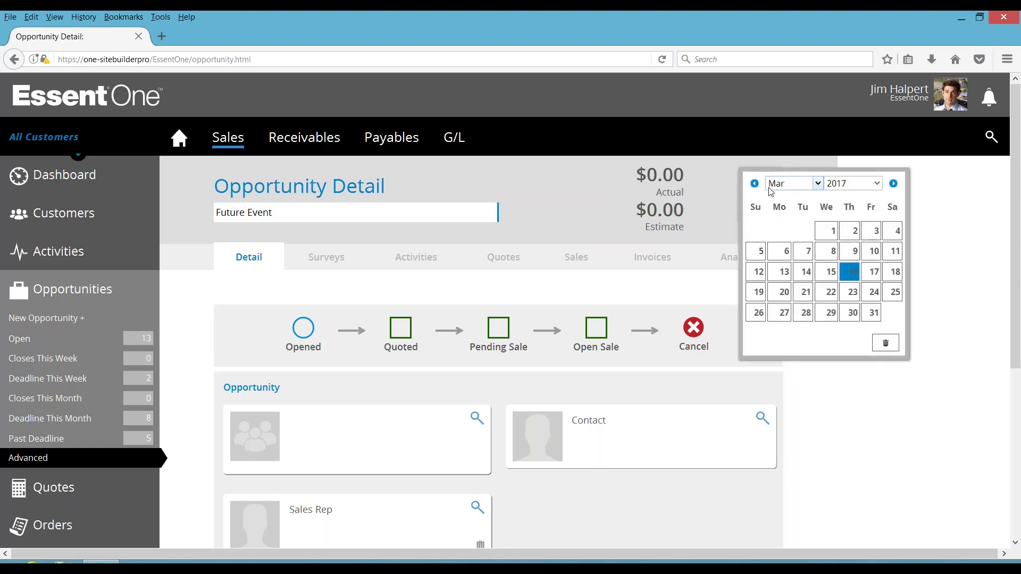
pyautogui.click(792, 183)
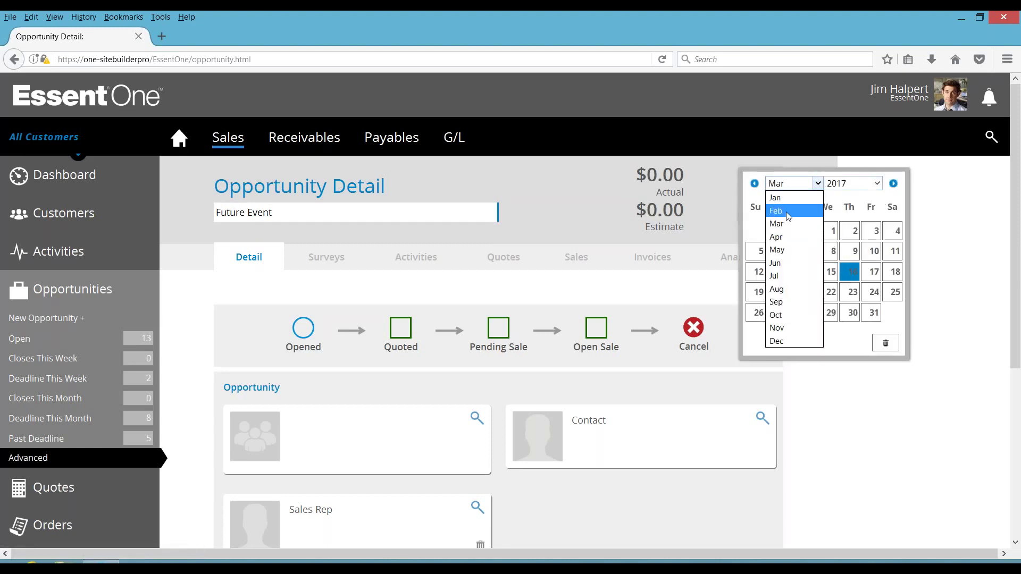
pyautogui.click(776, 237)
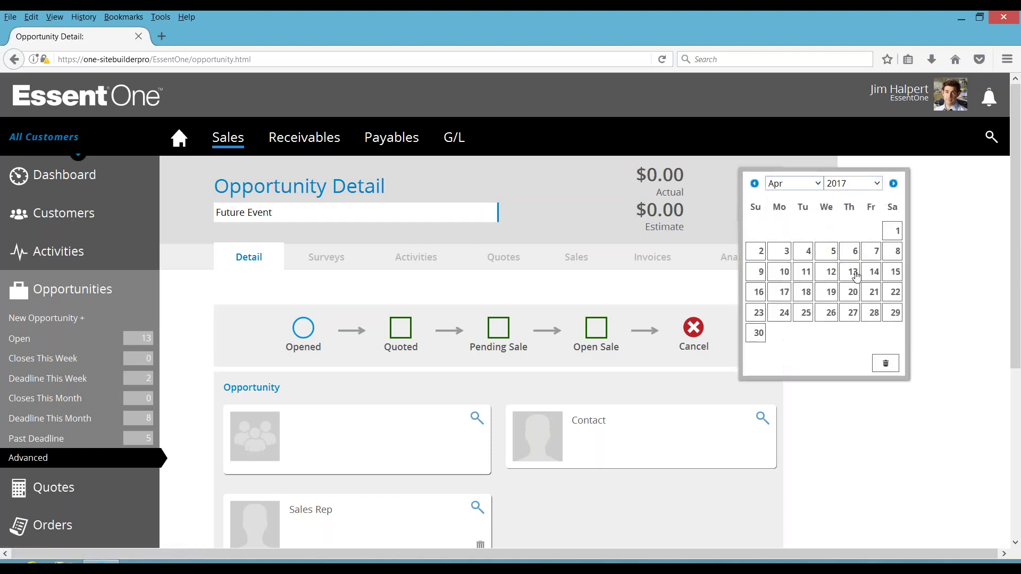
pyautogui.click(872, 293)
# - Find the customer by the organization name "acme" and assign ACME Corporation to the opportunity
pyautogui.moveTo(1017, 284); pyautogui.dragTo(1002, 300)
pyautogui.click(476, 385)
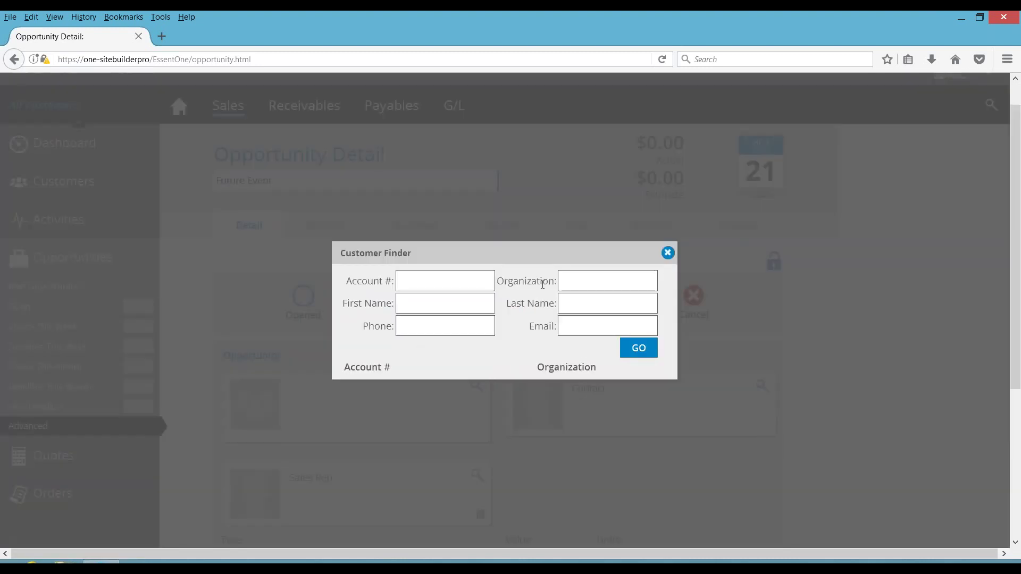
pyautogui.click(572, 280)
pyautogui.write('acme')
pyautogui.click(630, 353)
pyautogui.click(642, 497)
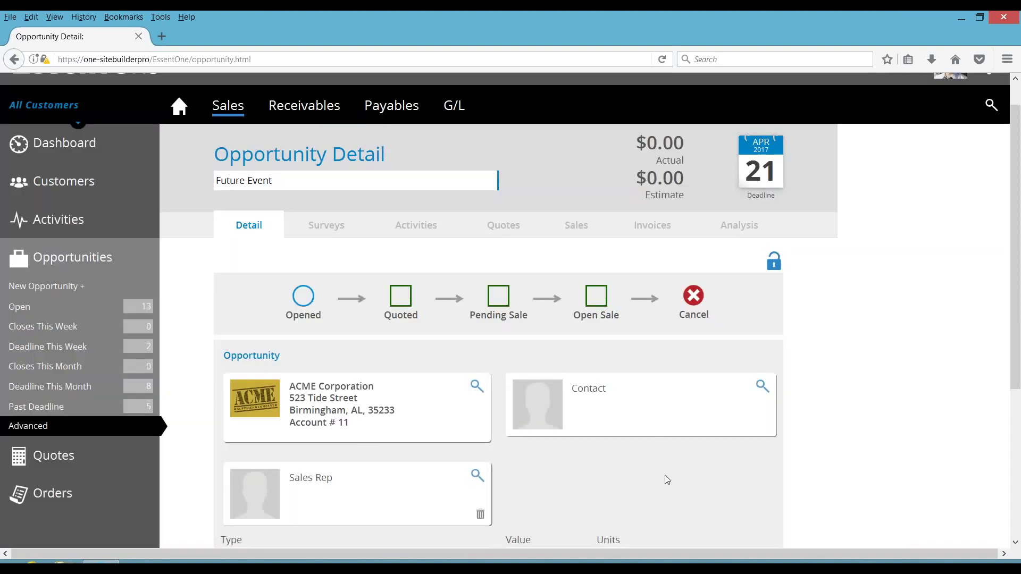
# - Search the customer's contacts and assign the CEO as the opportunity's contact
pyautogui.click(763, 390)
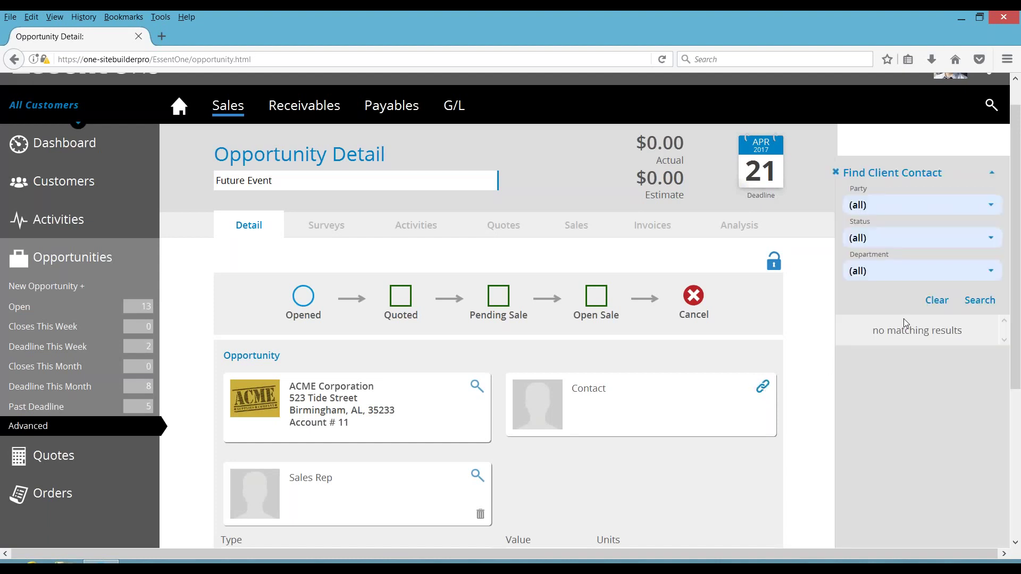
pyautogui.click(976, 300)
pyautogui.moveTo(1018, 274); pyautogui.dragTo(1005, 388)
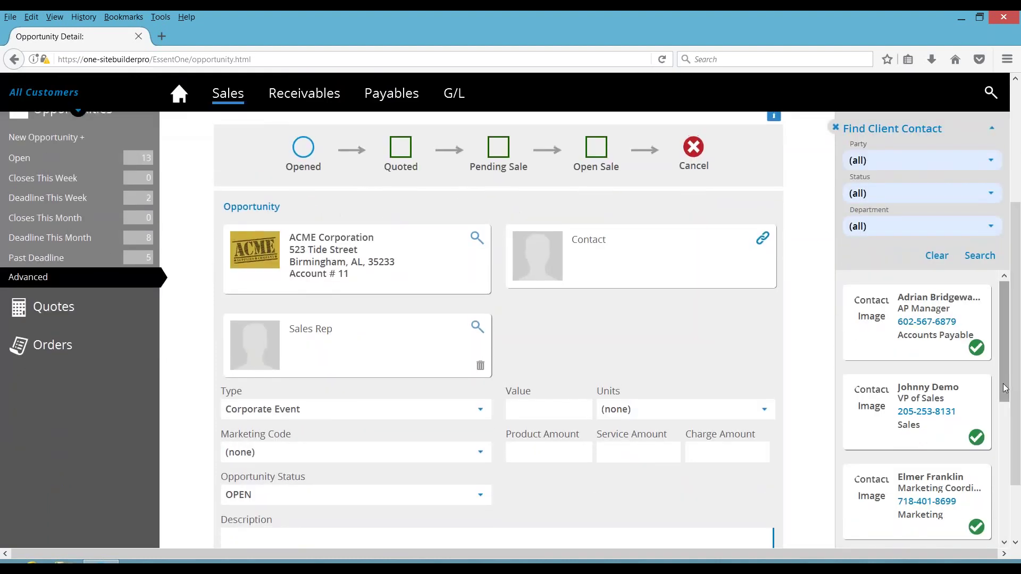
pyautogui.scroll(-5, 1006, 388)
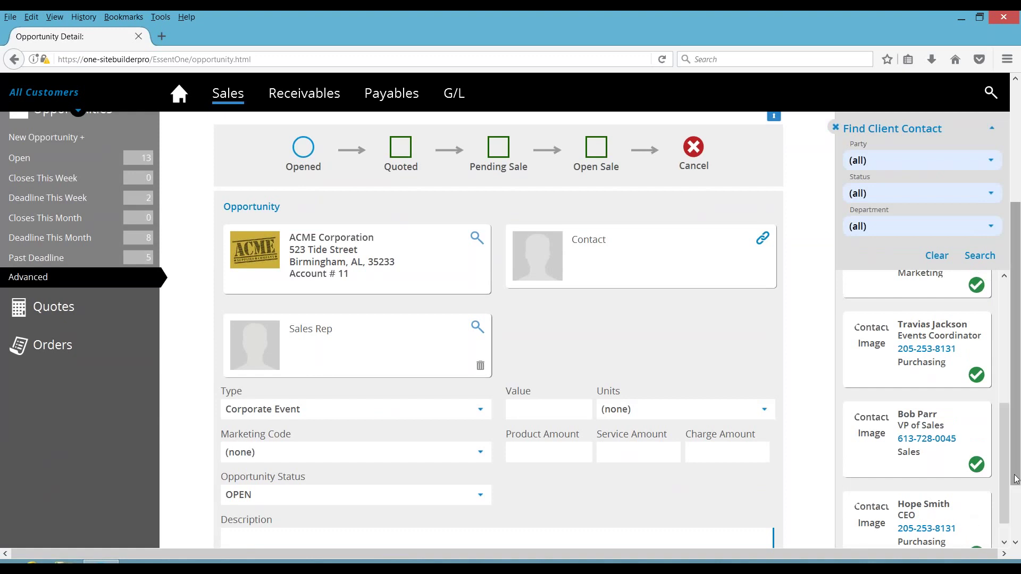
pyautogui.scroll(-1, 975, 534)
pyautogui.click(976, 532)
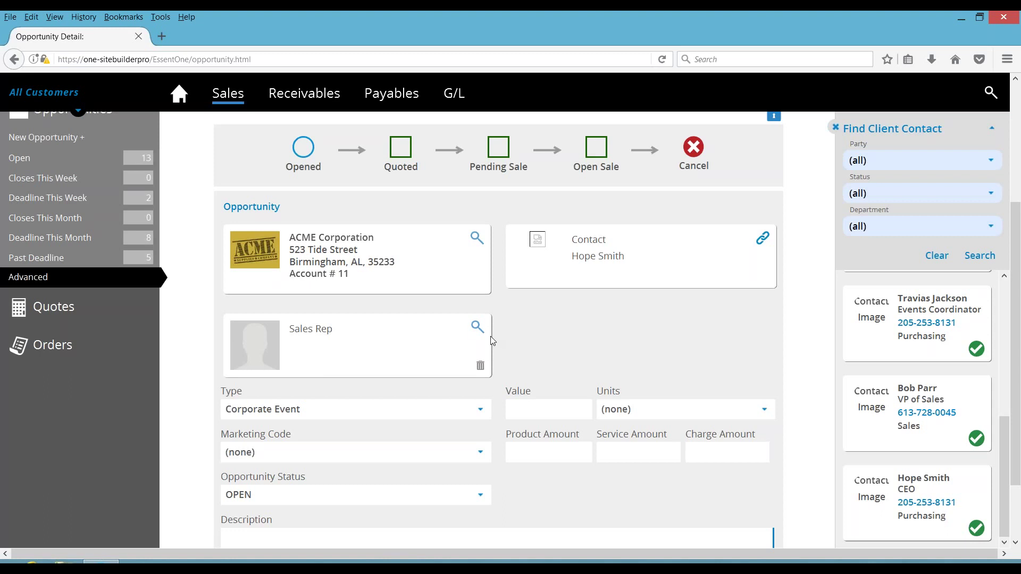
# - Find a sales representative and assign that person to the opportunity
pyautogui.click(477, 327)
pyautogui.click(661, 340)
pyautogui.click(638, 341)
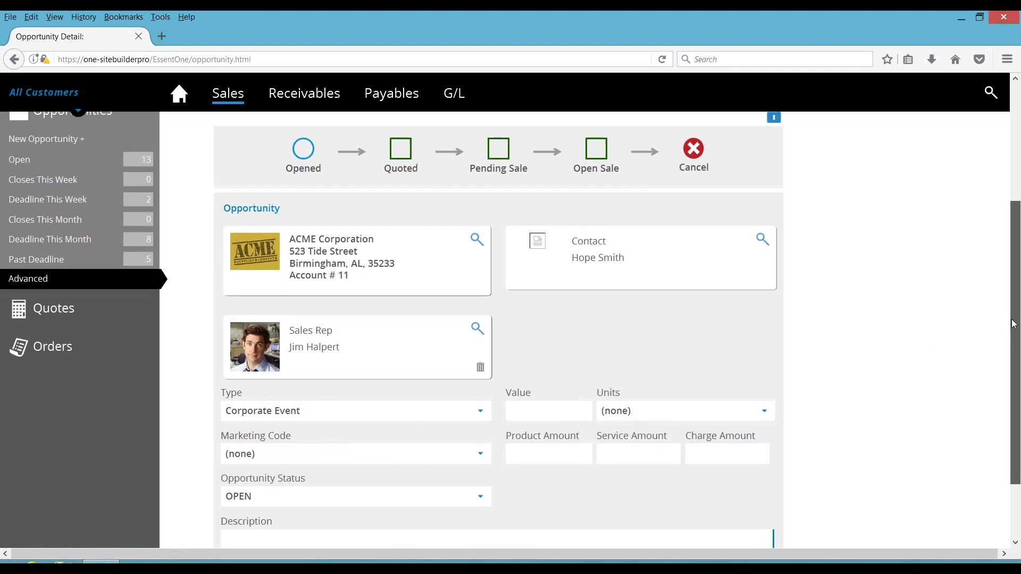
# - Enter "end user show case" as the opportunity's description
pyautogui.scroll(1, 1013, 330)
pyautogui.scroll(-3, 1013, 331)
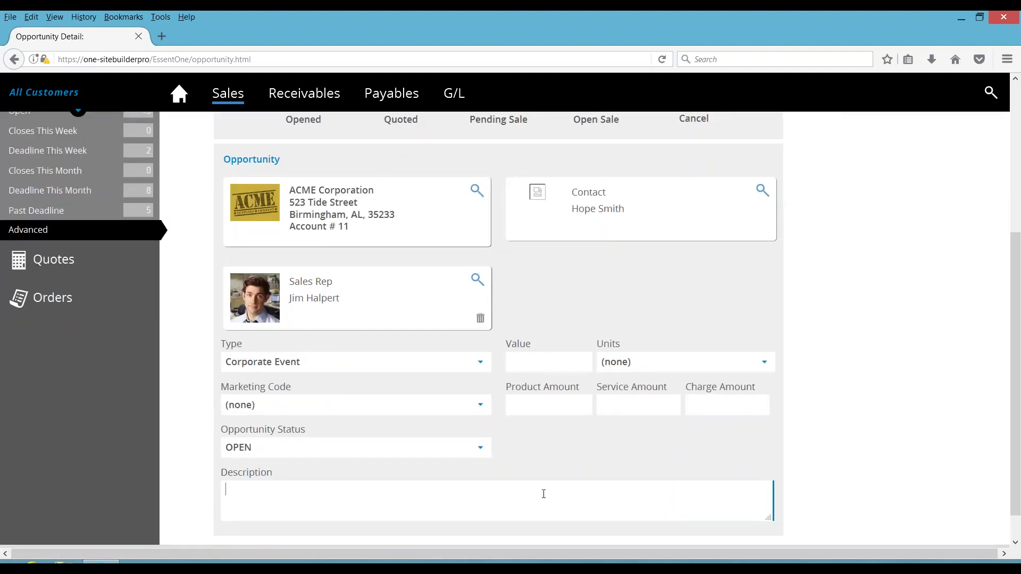
pyautogui.write('end user show case')
# - Set the opportunity's product amount to $5,000 and its service amount to $1,000
pyautogui.click(577, 401)
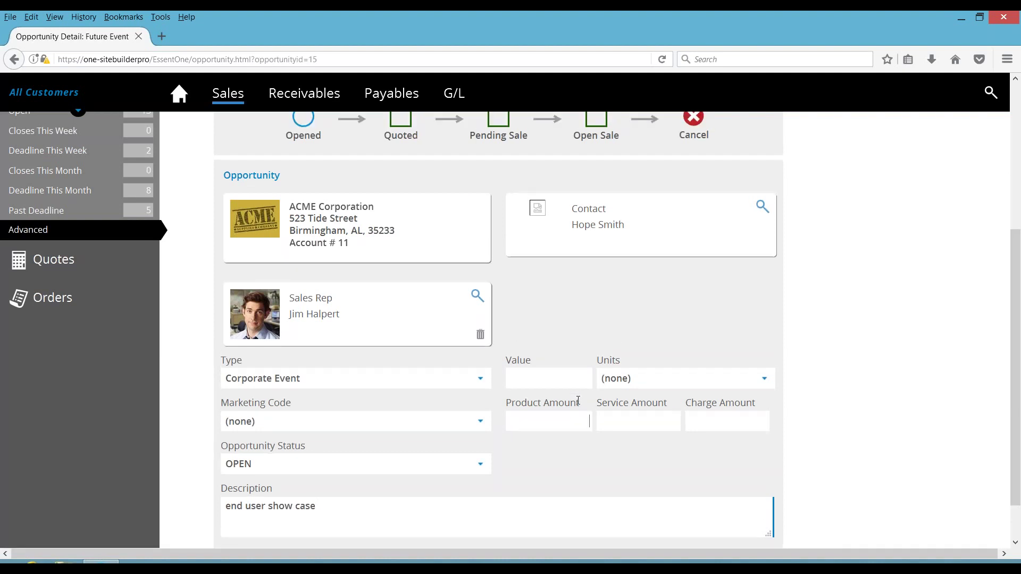
pyautogui.write('5000')
pyautogui.click(629, 413)
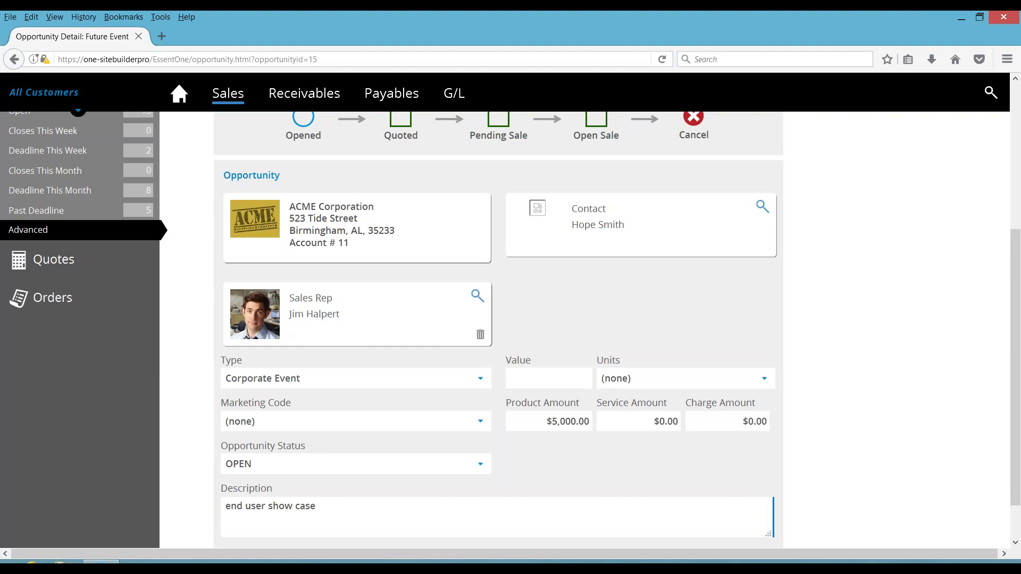
pyautogui.write('1000')
pyautogui.click(655, 458)
# - Update the opportunity survey with the decision maker's first name and a project budget of 6000
pyautogui.moveTo(1013, 397); pyautogui.dragTo(1010, 299)
pyautogui.scroll(3, 1010, 300)
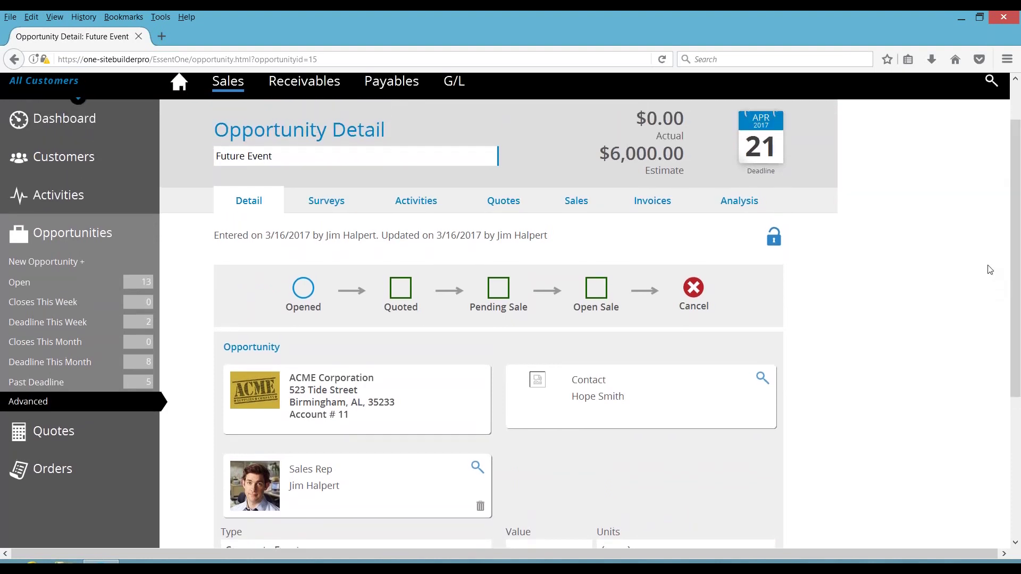
pyautogui.click(326, 203)
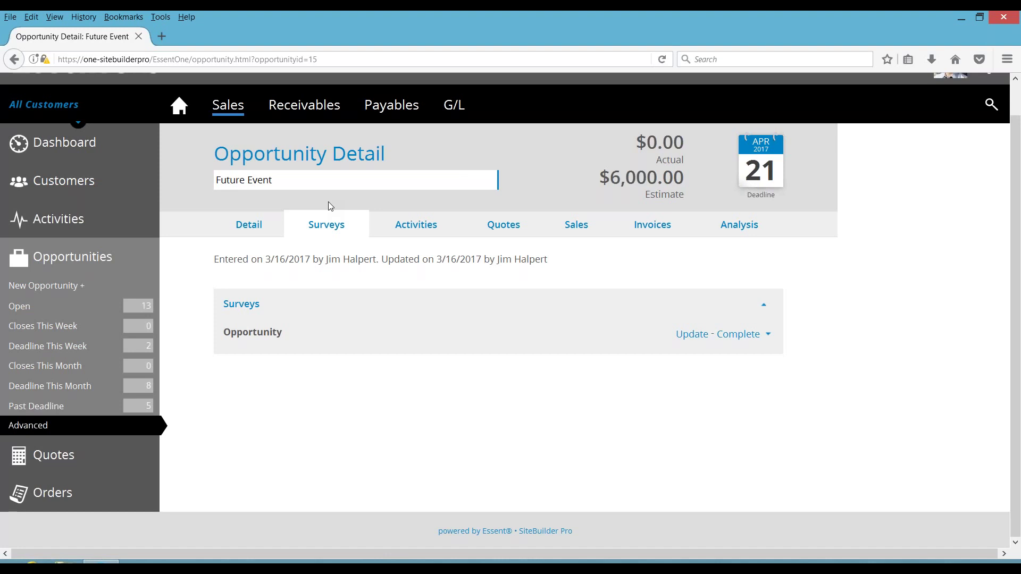
pyautogui.click(691, 335)
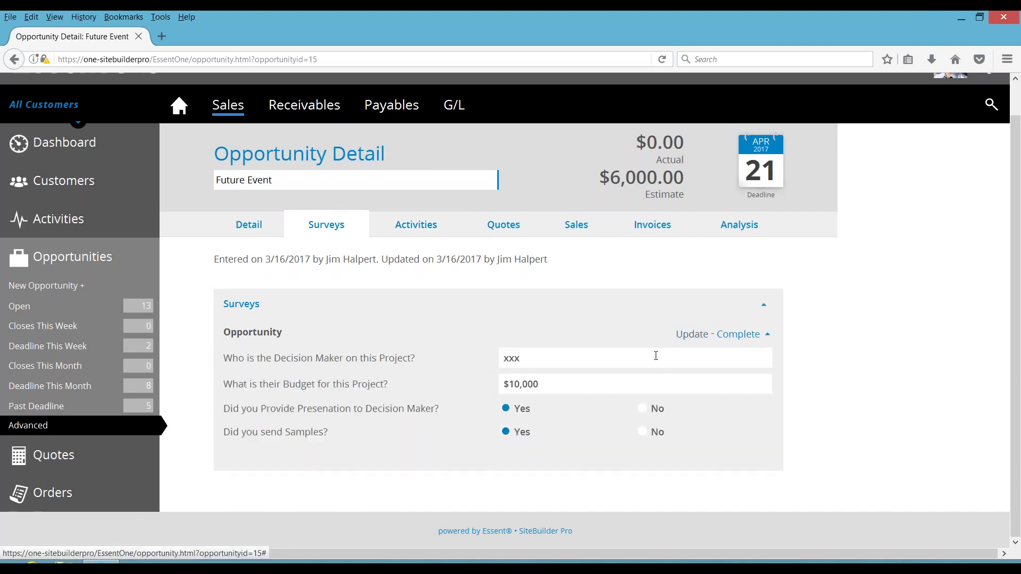
pyautogui.moveTo(656, 356); pyautogui.dragTo(472, 346)
pyautogui.write('Hi')
pyautogui.press('BackSpace')
pyautogui.write('ope')
pyautogui.moveTo(540, 385); pyautogui.dragTo(458, 387)
pyautogui.write('6000')
# - Answer Yes to the survey questions on the decision maker presentation and samples, and complete the survey
pyautogui.click(653, 413)
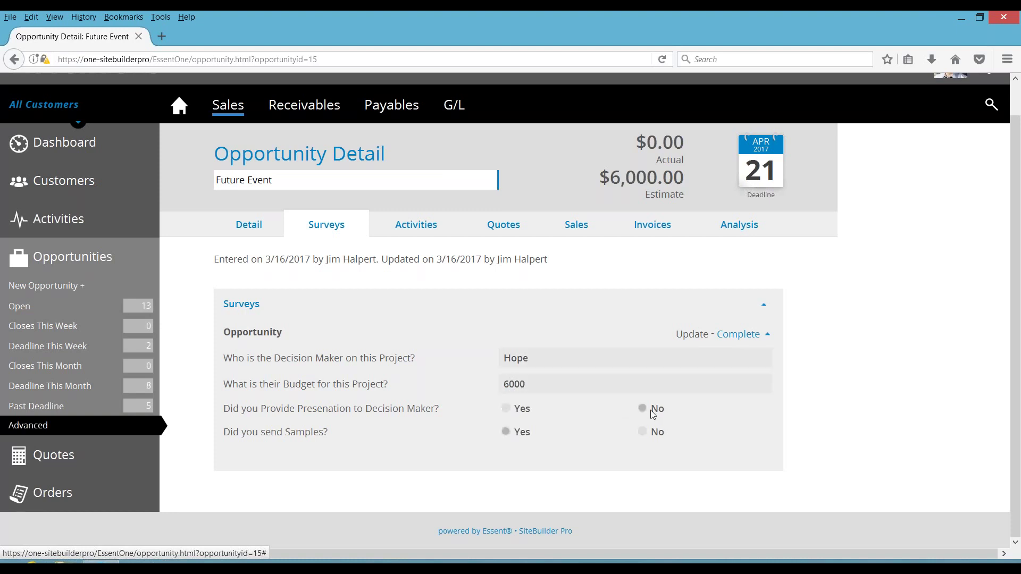
pyautogui.click(644, 433)
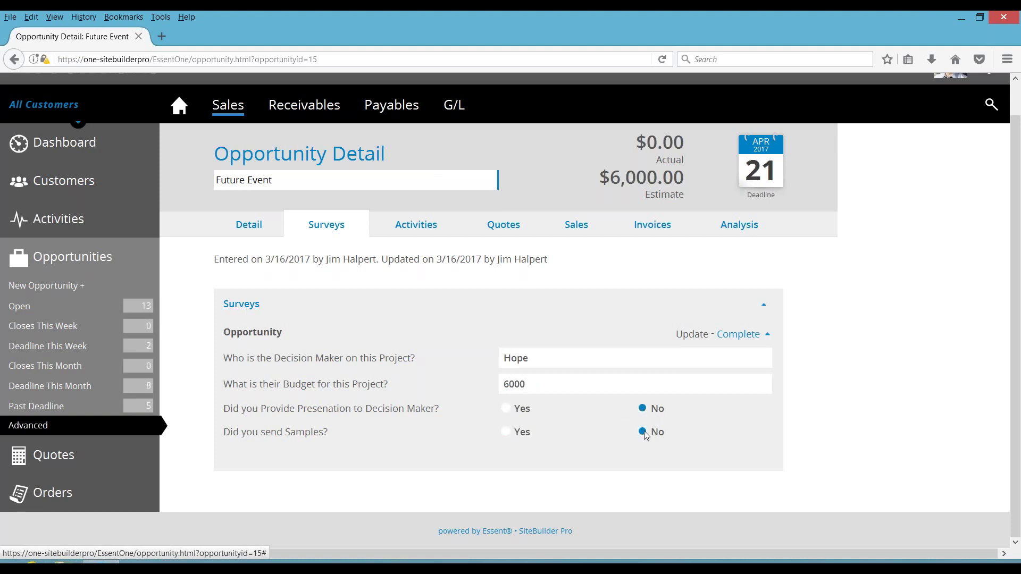
pyautogui.click(506, 409)
pyautogui.click(513, 433)
pyautogui.click(738, 335)
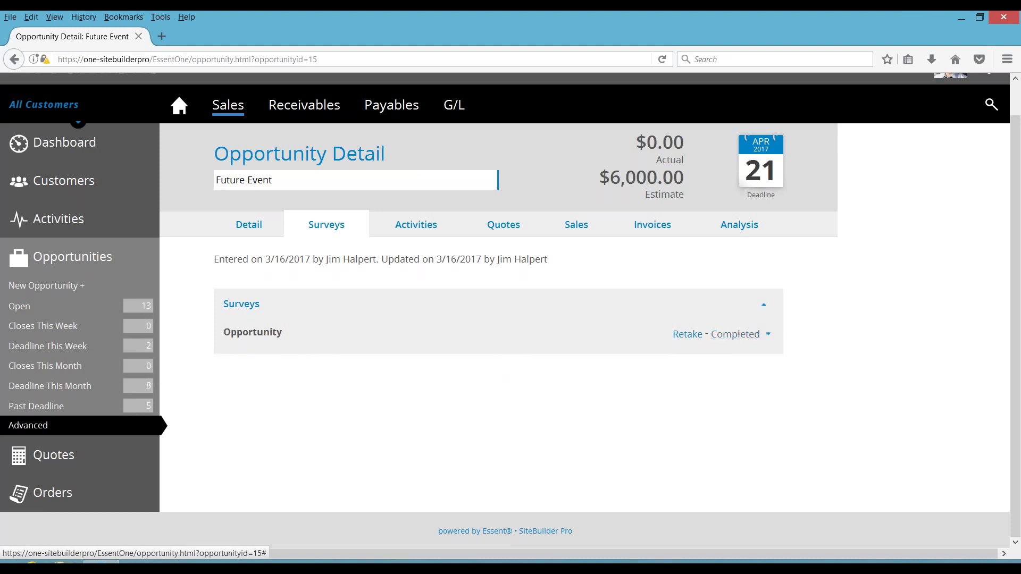
# - Add a new activity to the Future Event opportunity with the note "call close"
pyautogui.click(417, 229)
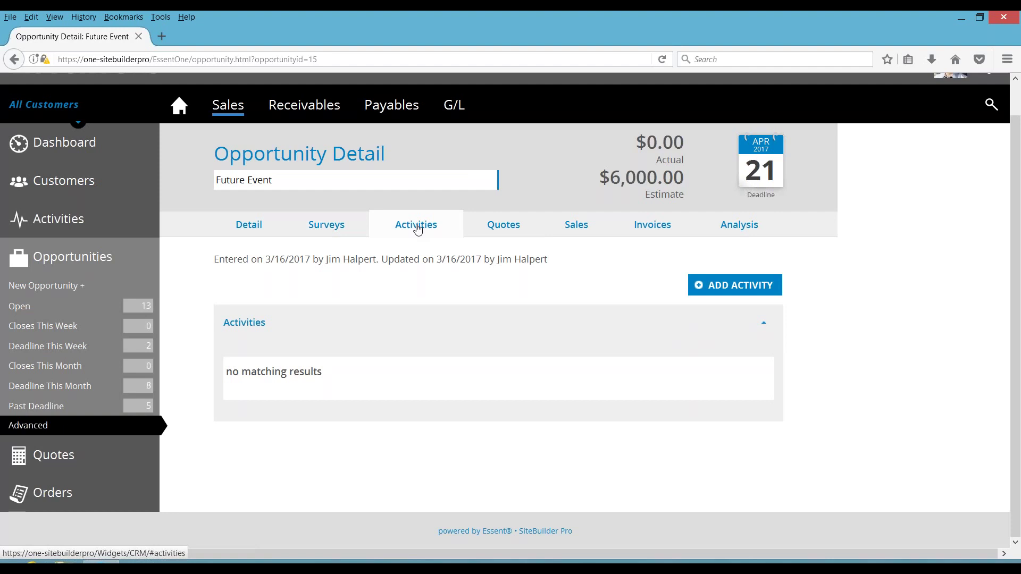
pyautogui.click(711, 286)
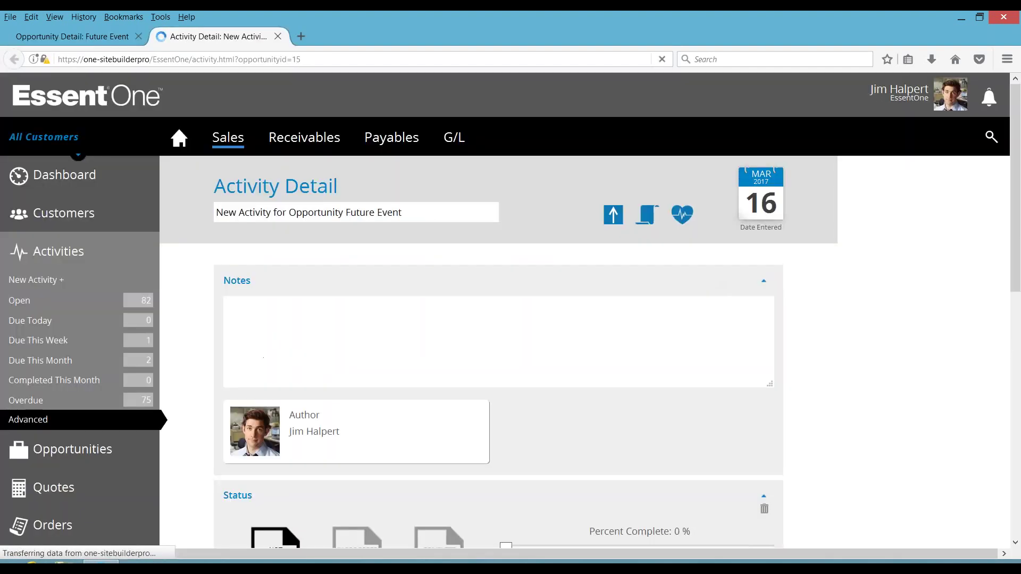
pyautogui.click(276, 331)
pyautogui.write('call close')
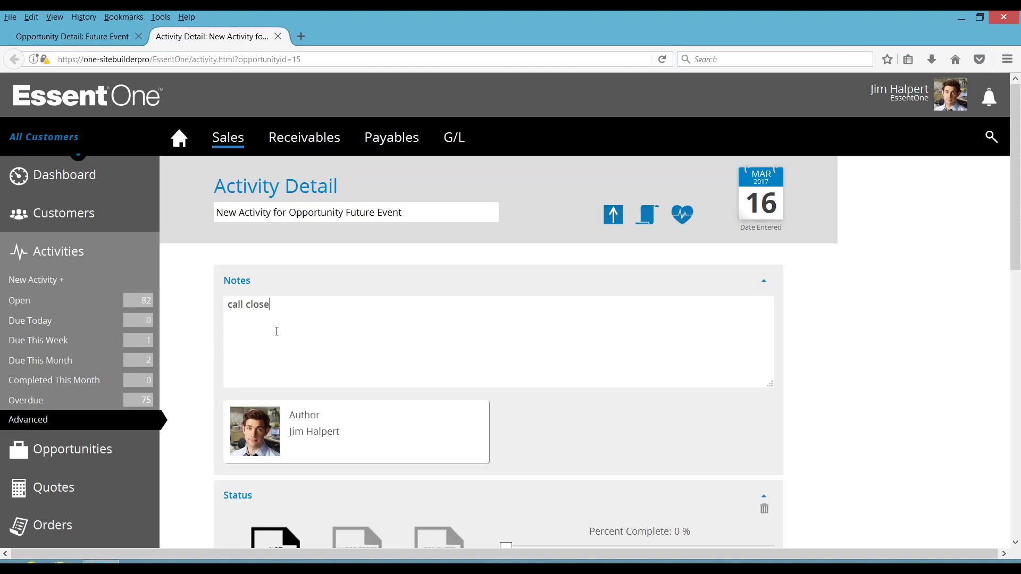
# - Return to the Future Event opportunity and create a new quote from it
pyautogui.click(88, 37)
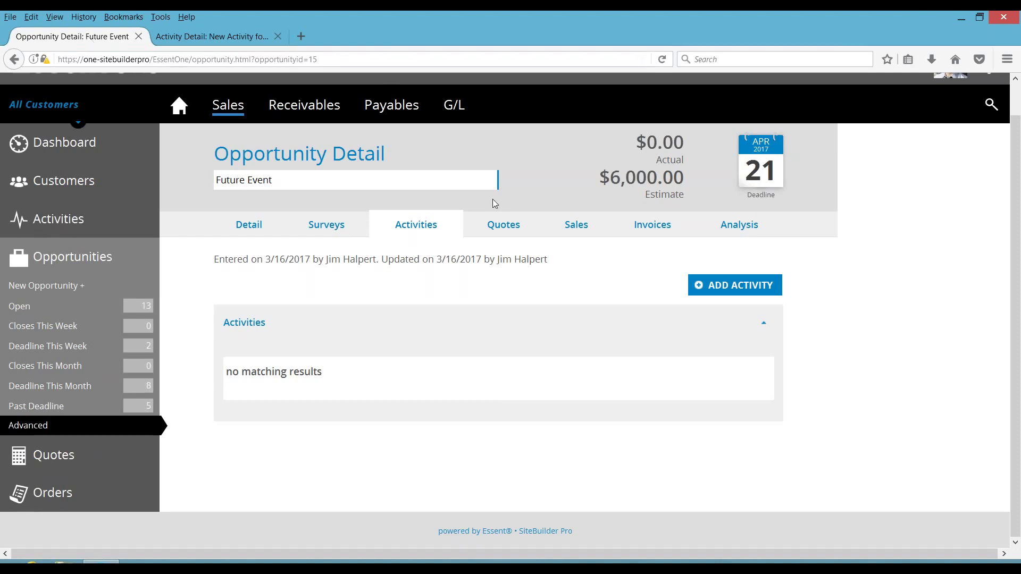
pyautogui.click(504, 233)
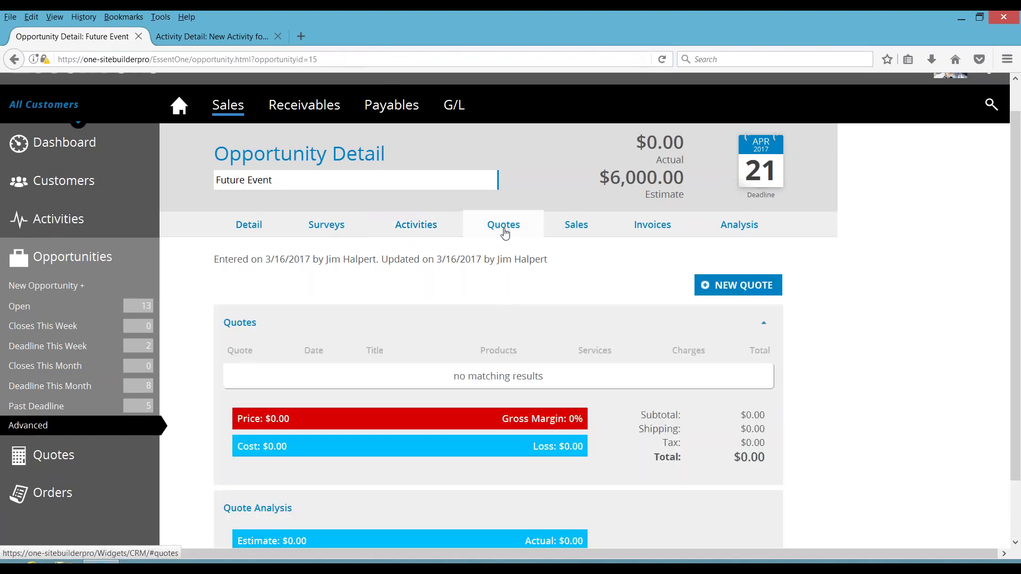
pyautogui.click(736, 284)
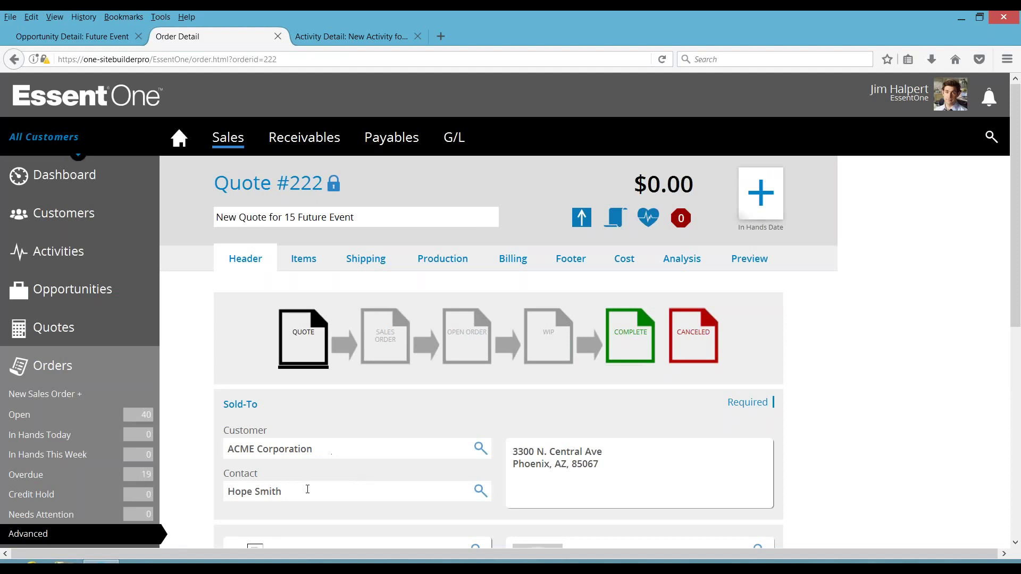
# - Set the quote's in hands date to March 31, 2017
pyautogui.moveTo(1016, 303); pyautogui.dragTo(1013, 332)
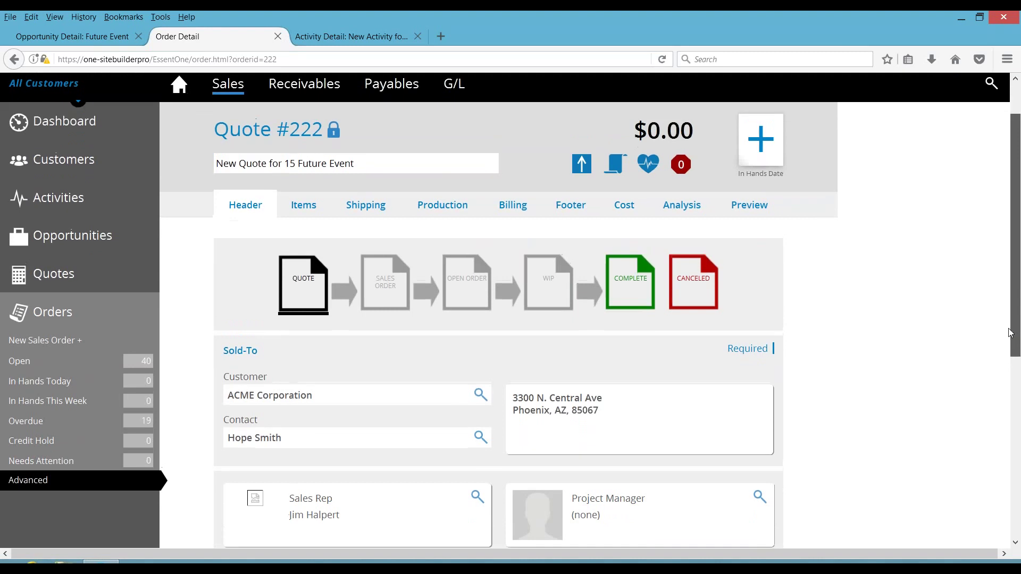
pyautogui.click(761, 154)
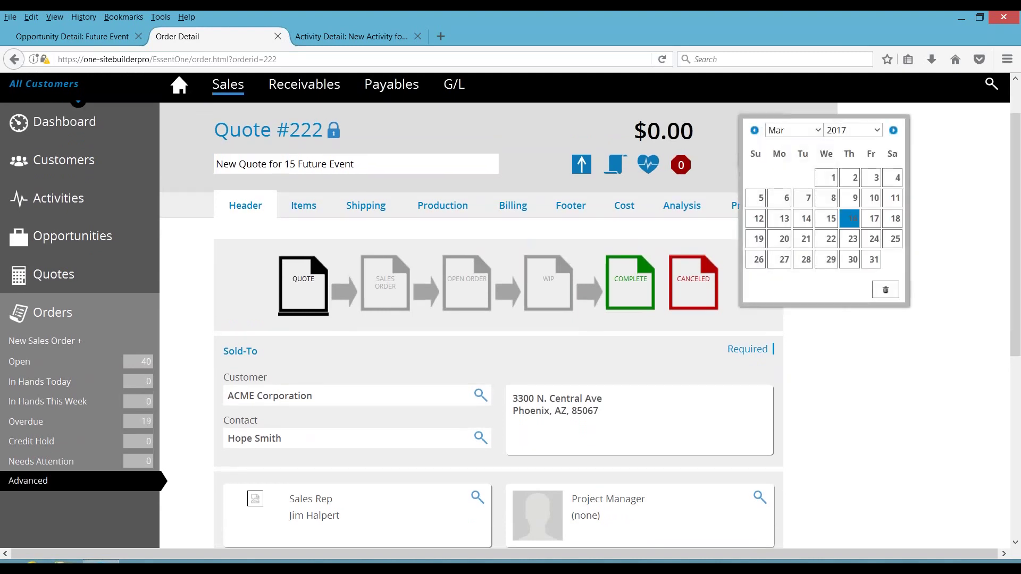
pyautogui.click(872, 271)
pyautogui.moveTo(1016, 275)
pyautogui.mouseDown()
pyautogui.moveTo(1017, 419)
pyautogui.moveTo(1016, 267)
pyautogui.mouseUp()
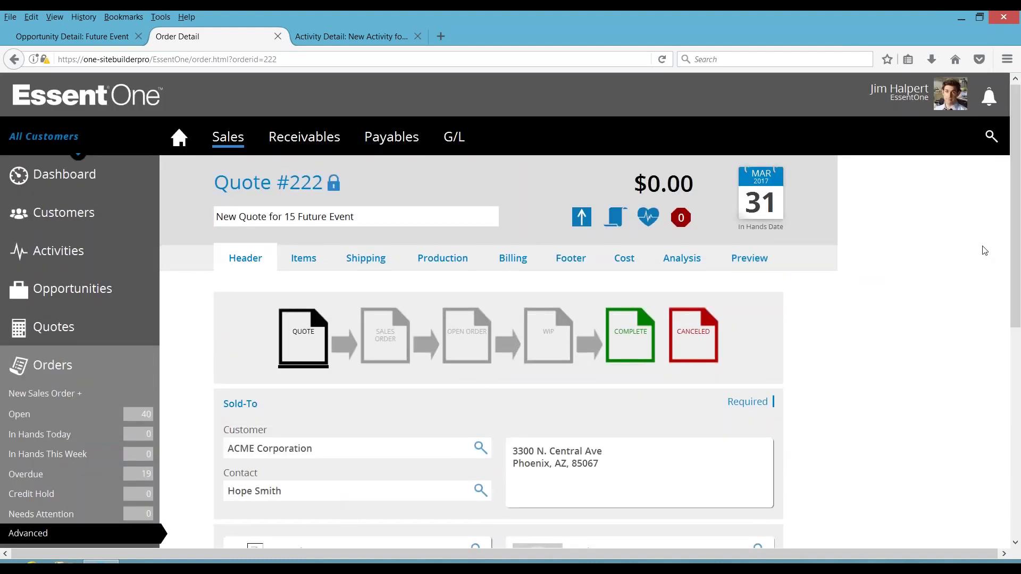
# - Start adding a product to the quote's default item group and view the custom product form
pyautogui.click(303, 261)
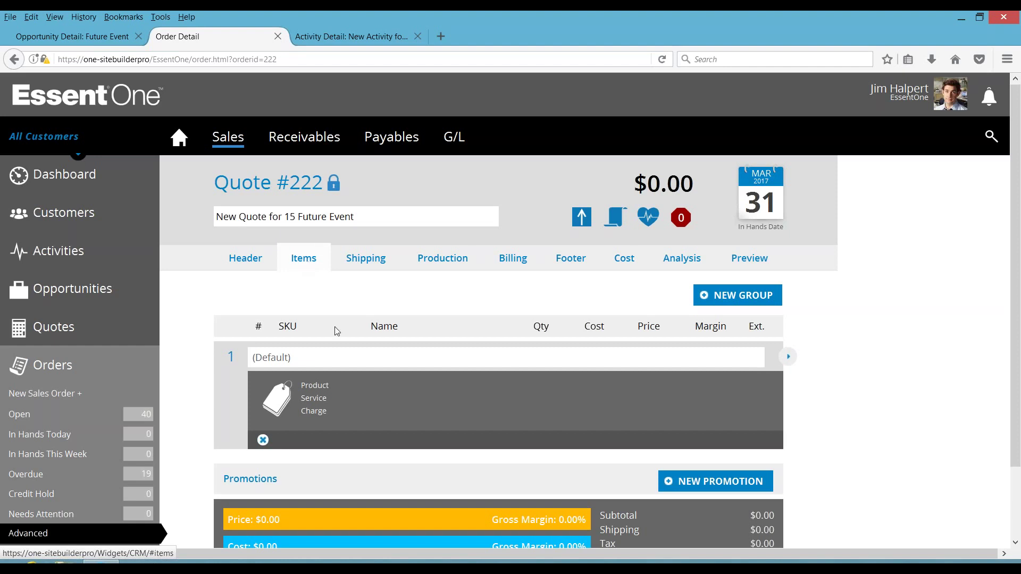
pyautogui.click(314, 386)
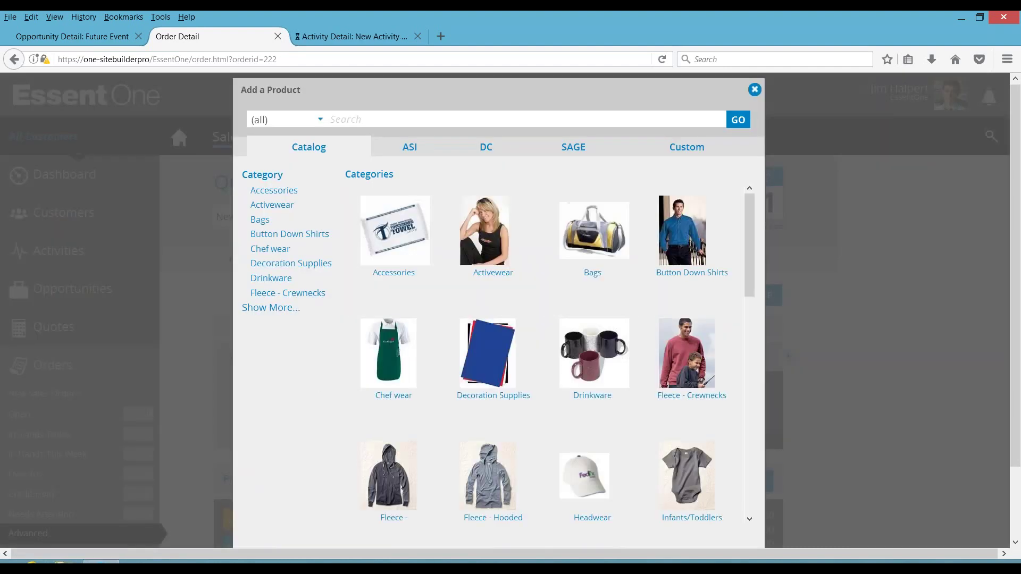
pyautogui.click(677, 155)
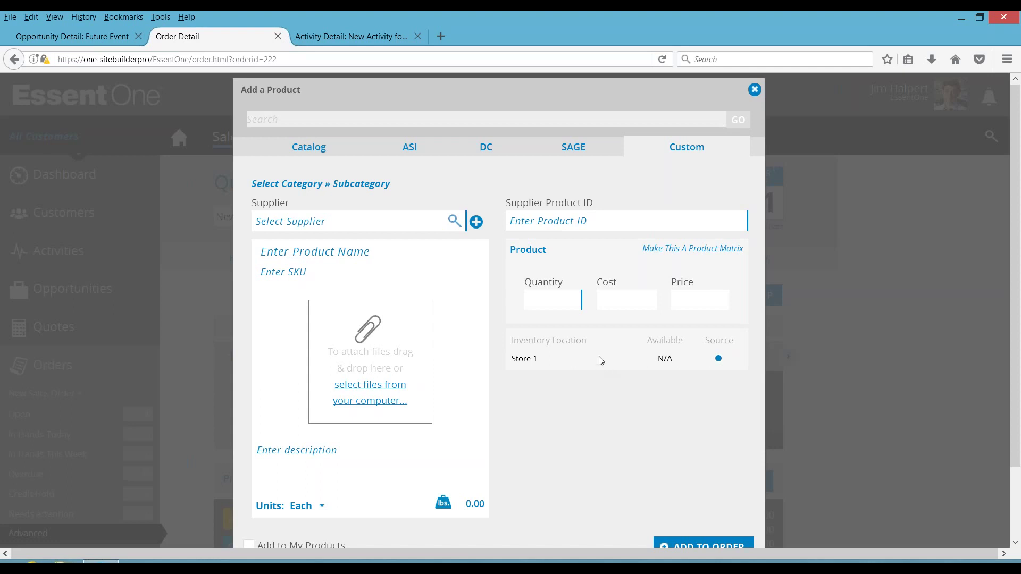
# - Search the ASI products for "baltimore mug" and choose the blue Ceramic Toledo Mug, 8.5 oz
pyautogui.click(418, 154)
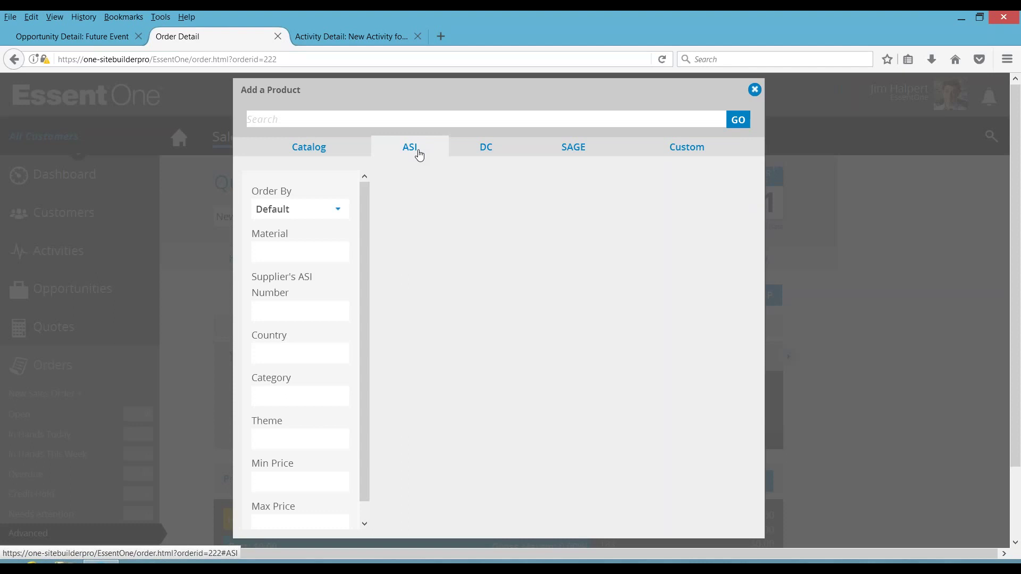
pyautogui.click(356, 120)
pyautogui.write('ba')
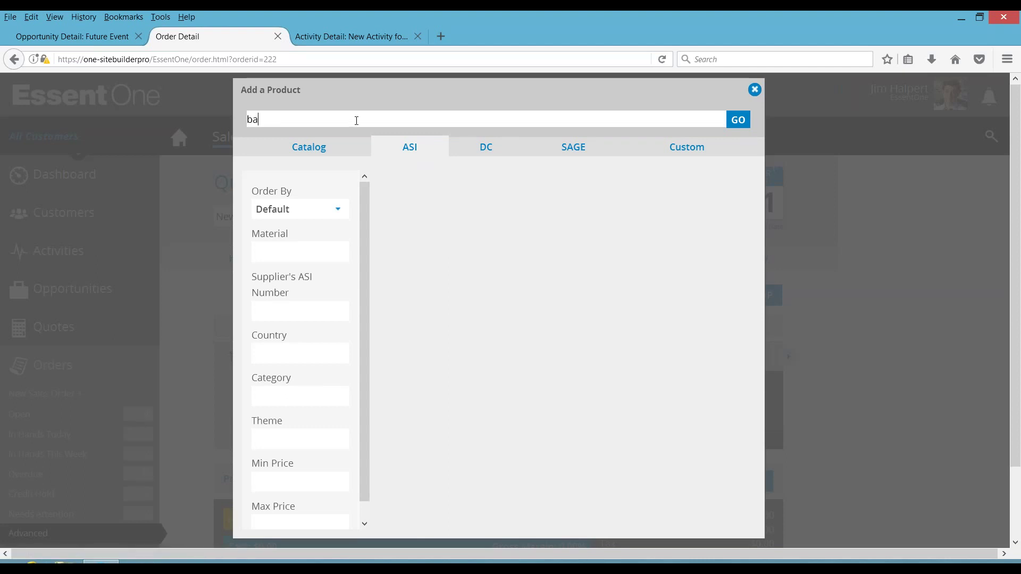
pyautogui.write('ltimore mug')
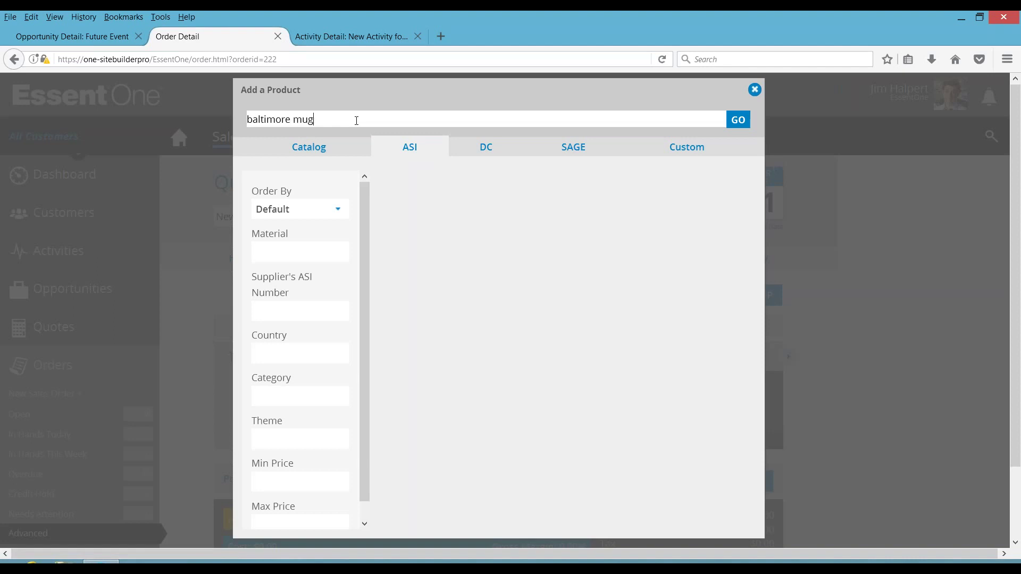
pyautogui.click(737, 122)
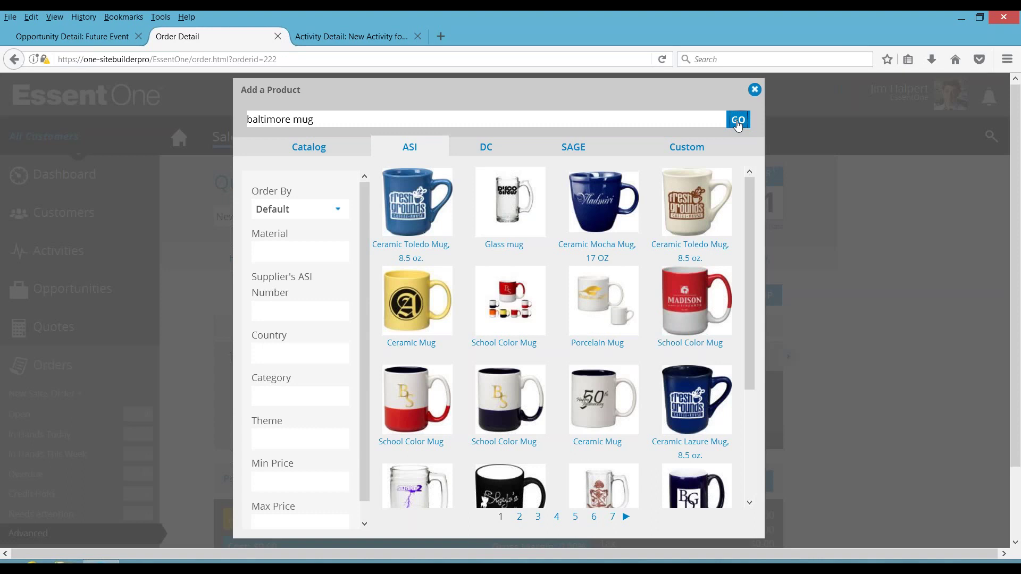
pyautogui.moveTo(751, 239); pyautogui.dragTo(742, 203)
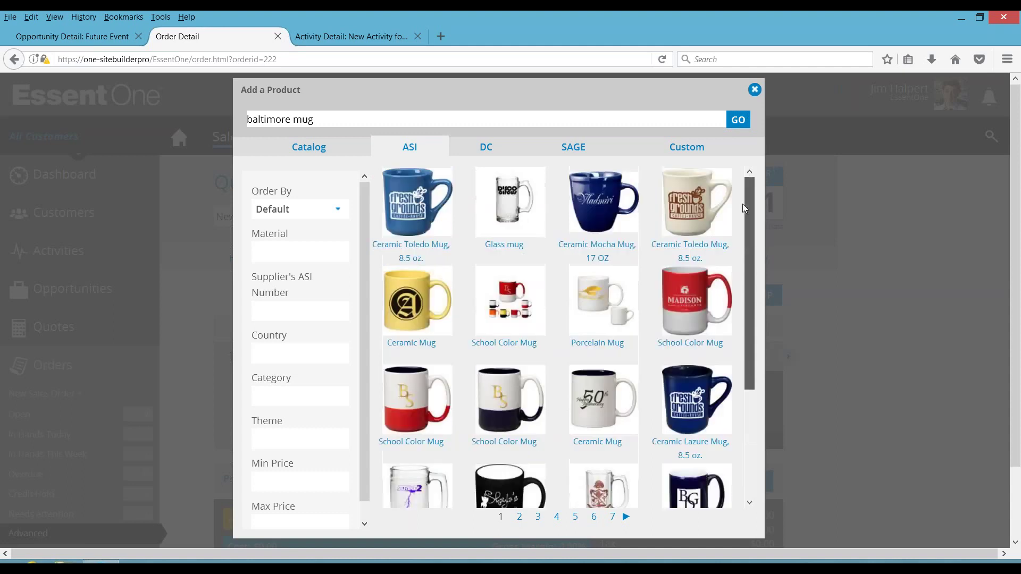
pyautogui.click(420, 210)
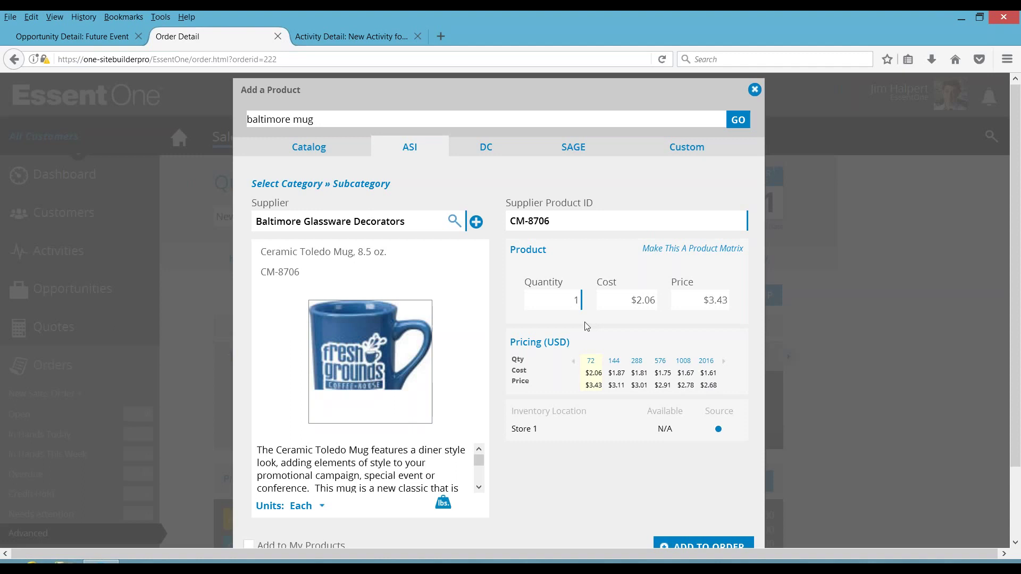
# - Set the mug's quantity to 100 and its product category to Chef wear
pyautogui.moveTo(565, 304); pyautogui.dragTo(591, 307)
pyautogui.write('100')
pyautogui.click(321, 185)
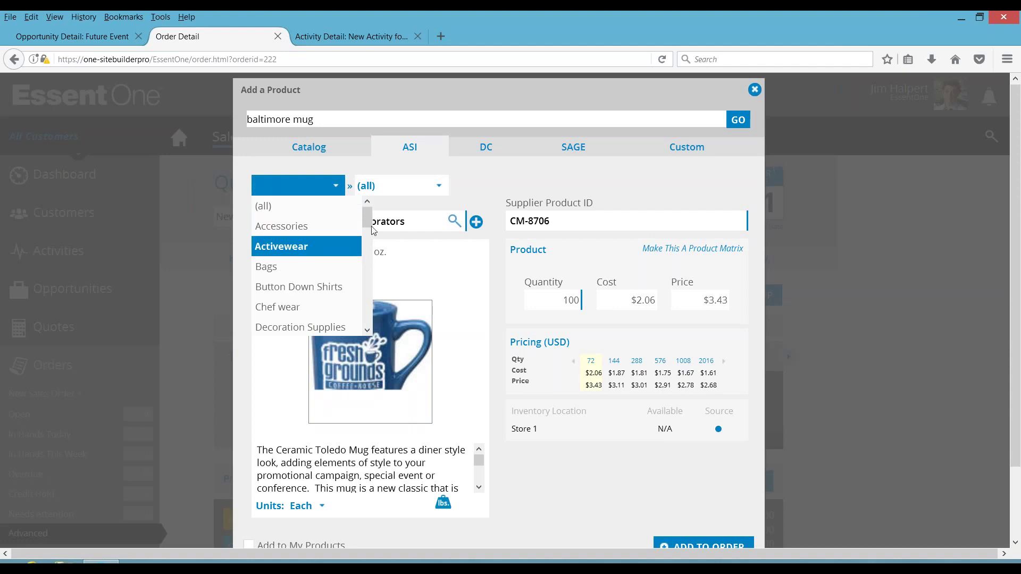
pyautogui.moveTo(367, 217); pyautogui.dragTo(366, 229)
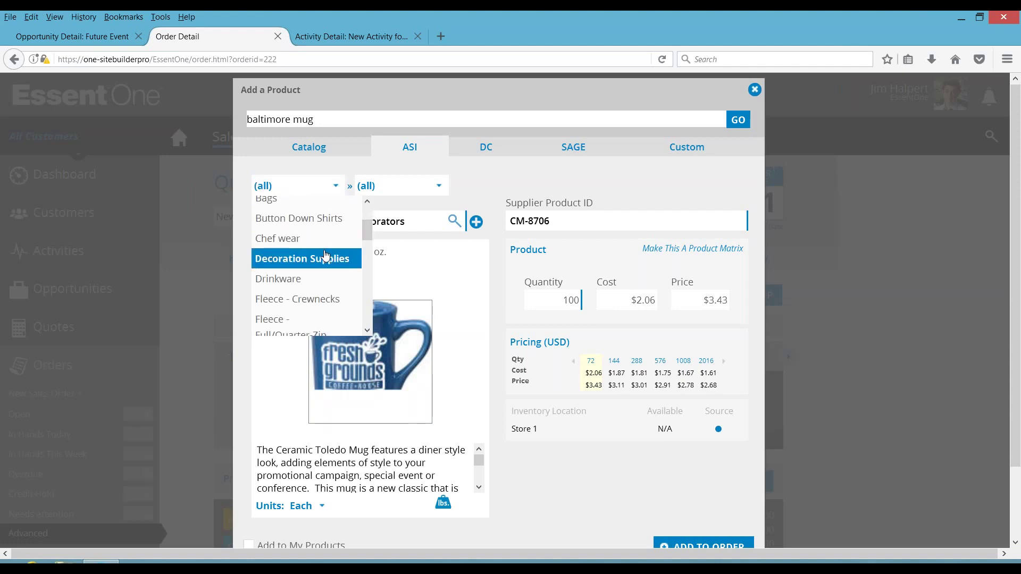
pyautogui.click(282, 238)
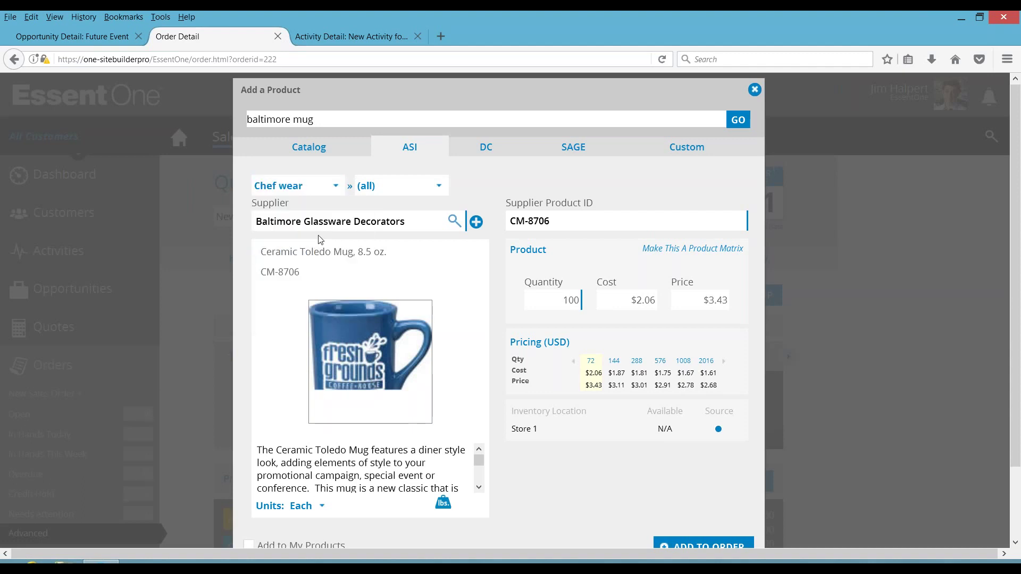
# - Change the mug's product category to Drinkware » Mugs and add the mug to the order
pyautogui.click(336, 186)
pyautogui.click(306, 288)
pyautogui.click(439, 185)
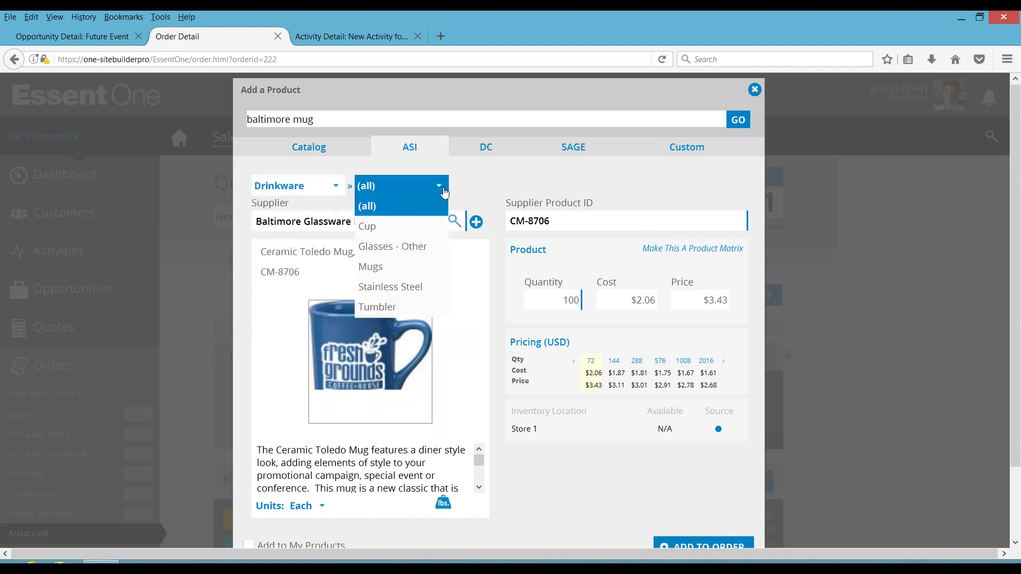
pyautogui.click(400, 272)
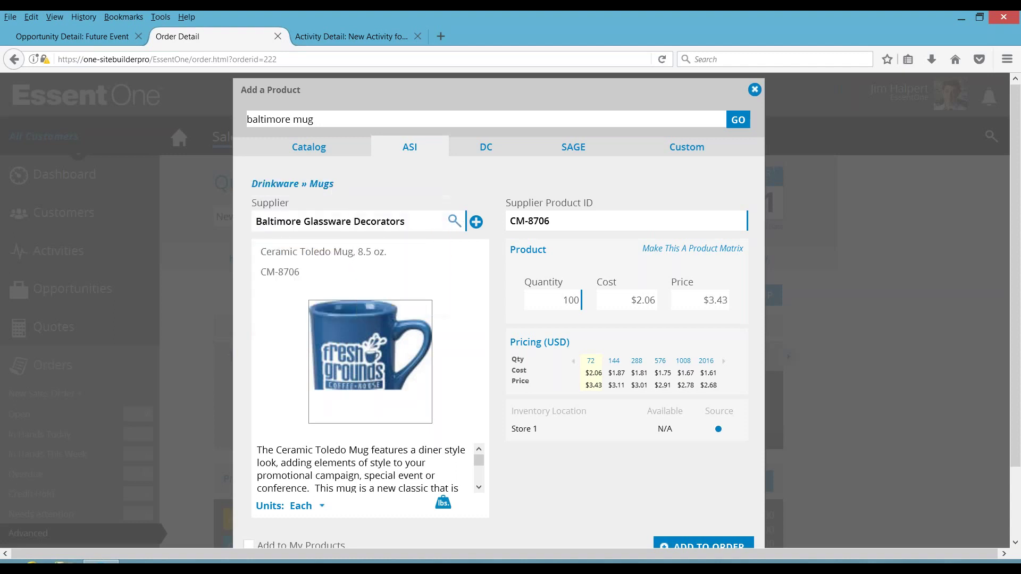
pyautogui.click(701, 544)
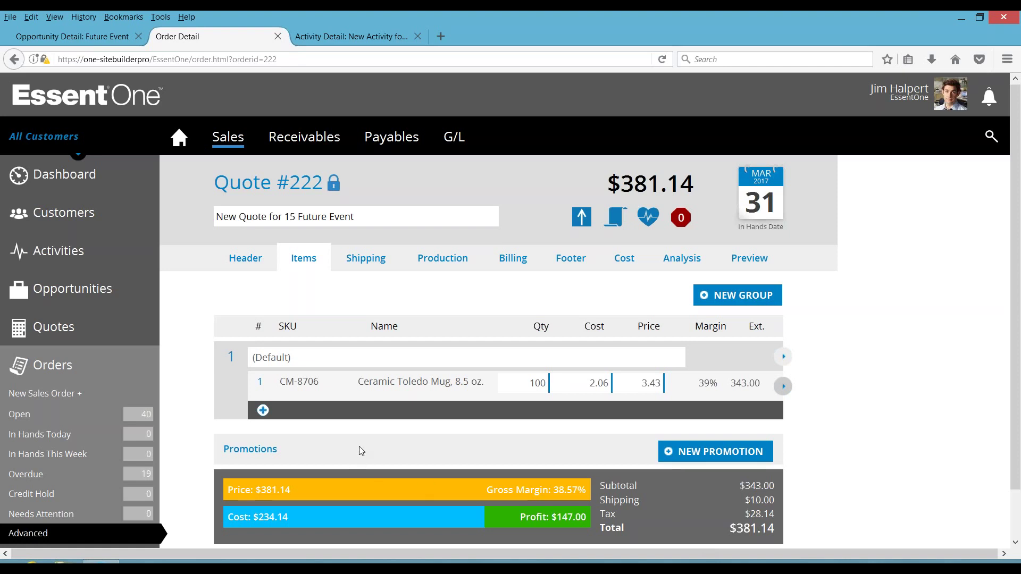
# - Open the Mug decoration questions on the Ceramic Toledo Mug line and upload acme.gif as the logo image
pyautogui.click(261, 385)
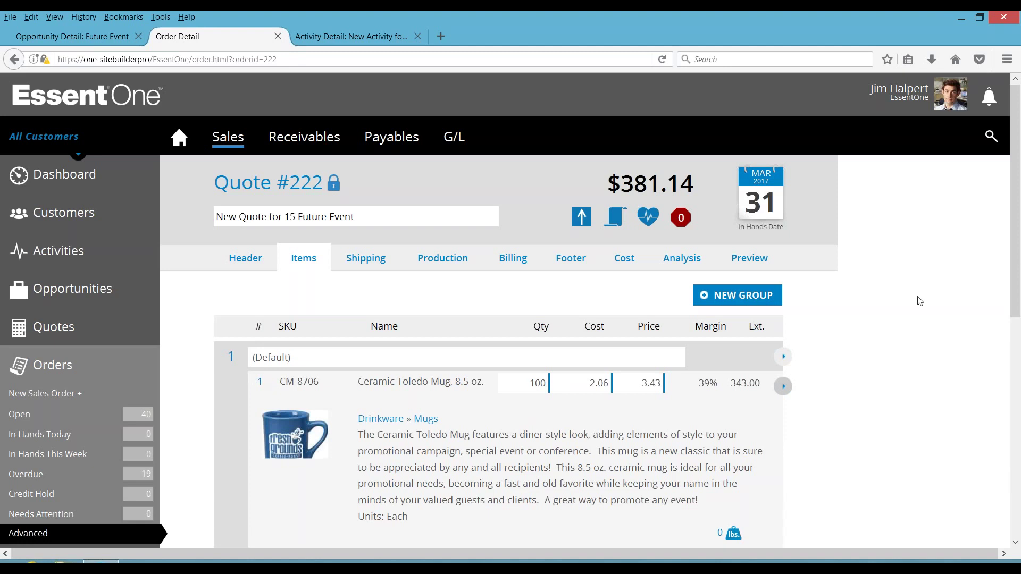
pyautogui.moveTo(1016, 267); pyautogui.dragTo(1008, 364)
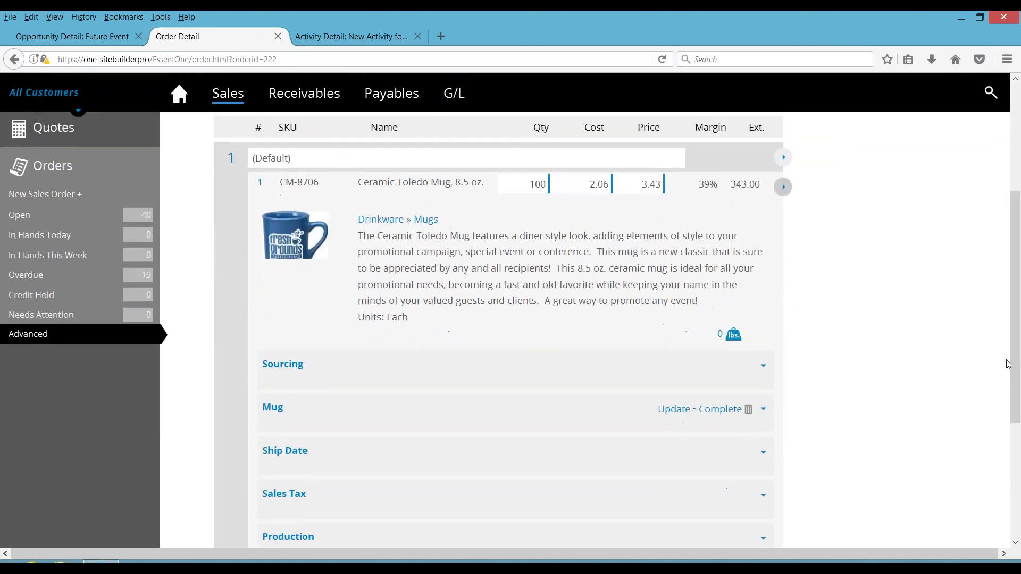
pyautogui.click(674, 409)
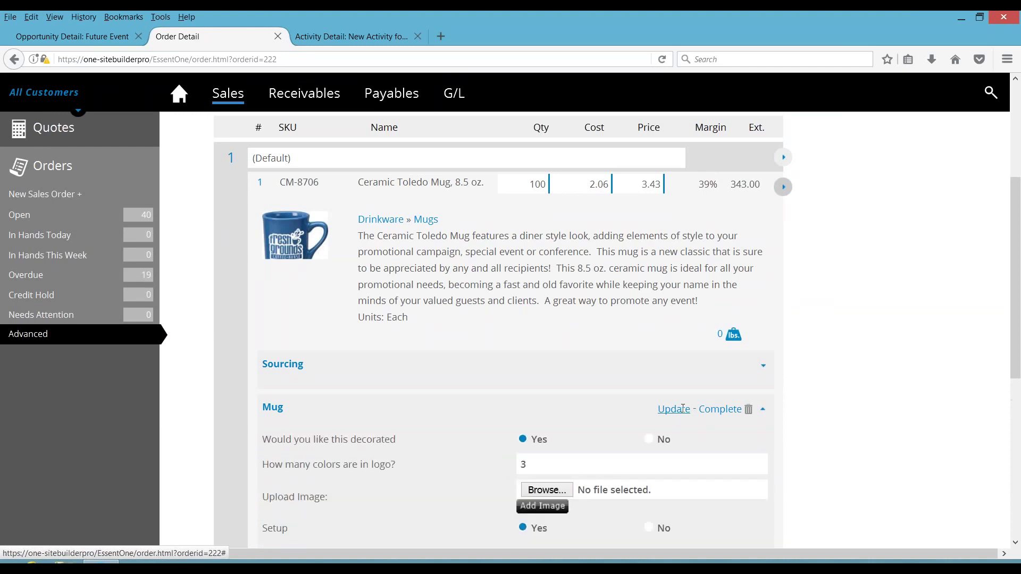
pyautogui.moveTo(1010, 341); pyautogui.dragTo(1009, 373)
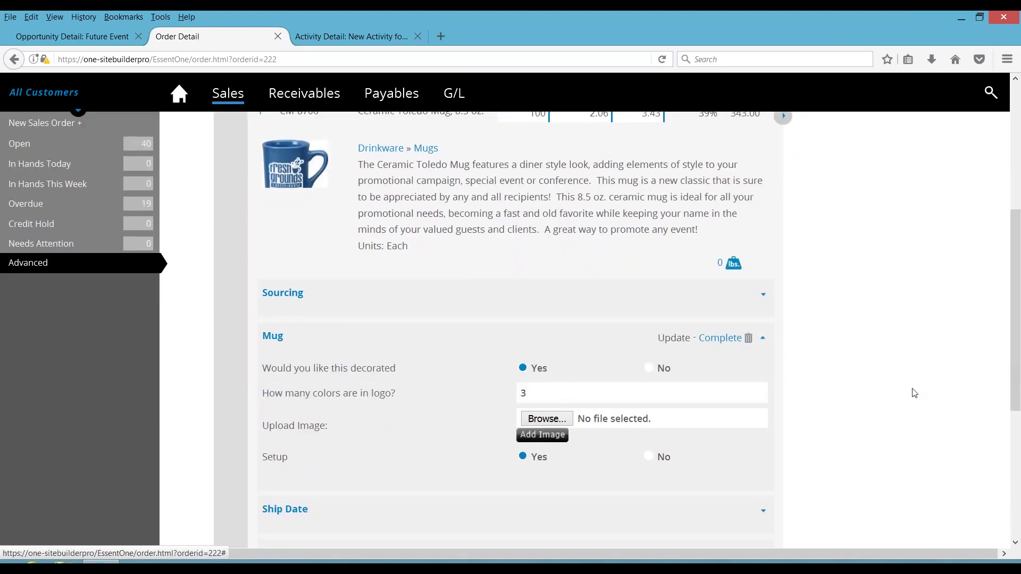
pyautogui.click(545, 418)
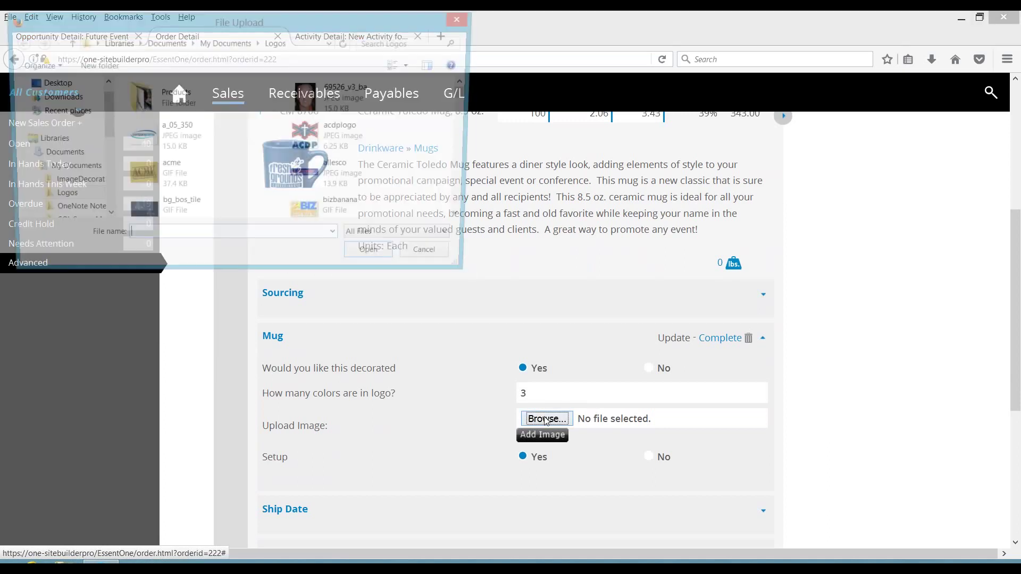
pyautogui.click(138, 181)
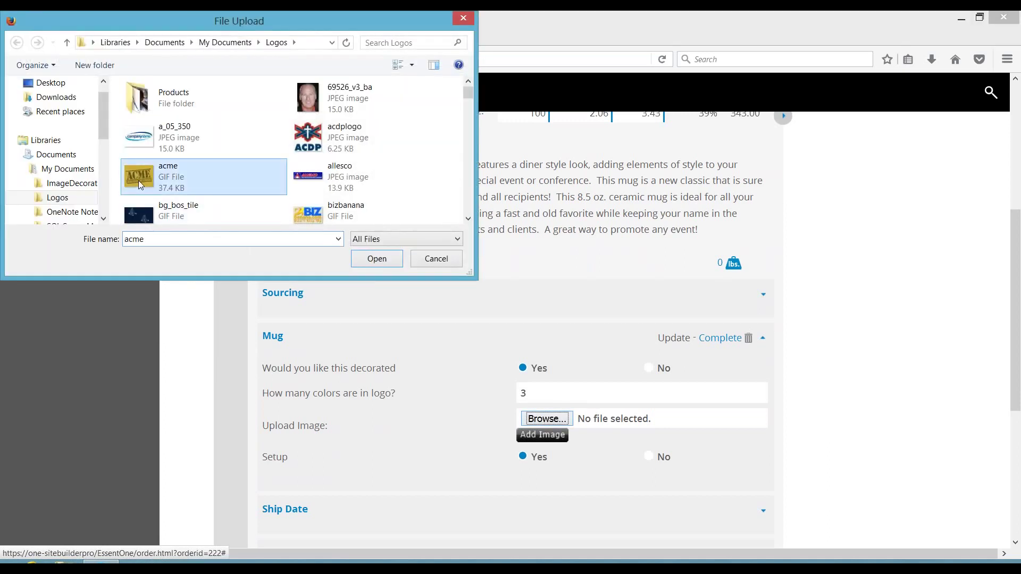
pyautogui.click(384, 261)
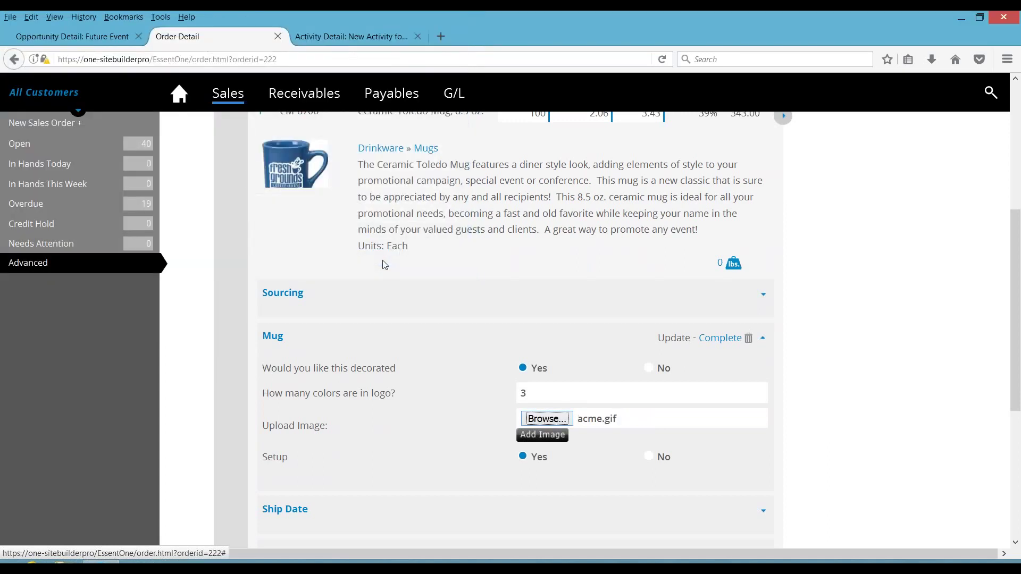
pyautogui.click(553, 433)
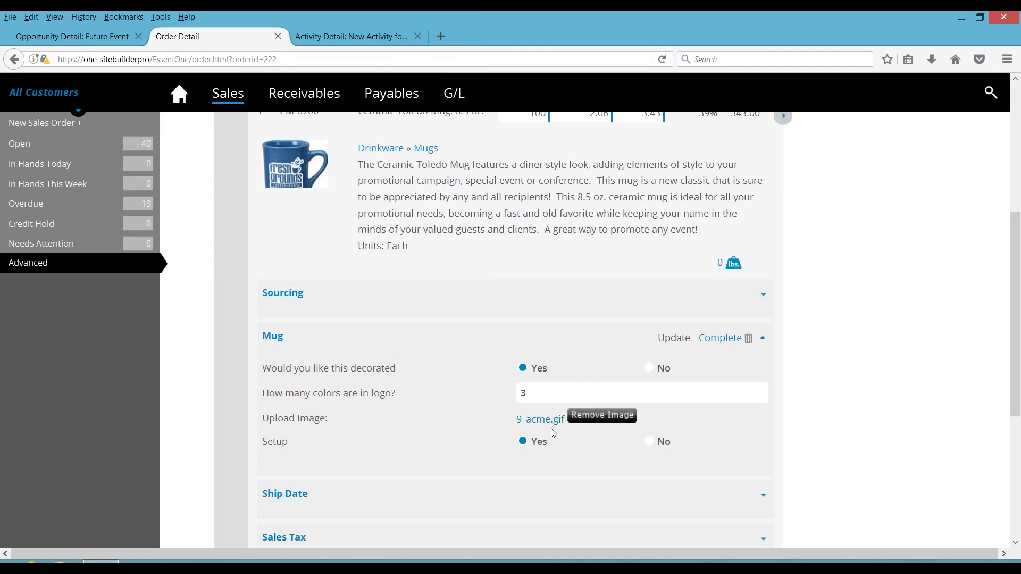
# - Mark the mug line's Mug survey as complete and collapse the line to view the quote's items
pyautogui.moveTo(1016, 275); pyautogui.dragTo(1010, 256)
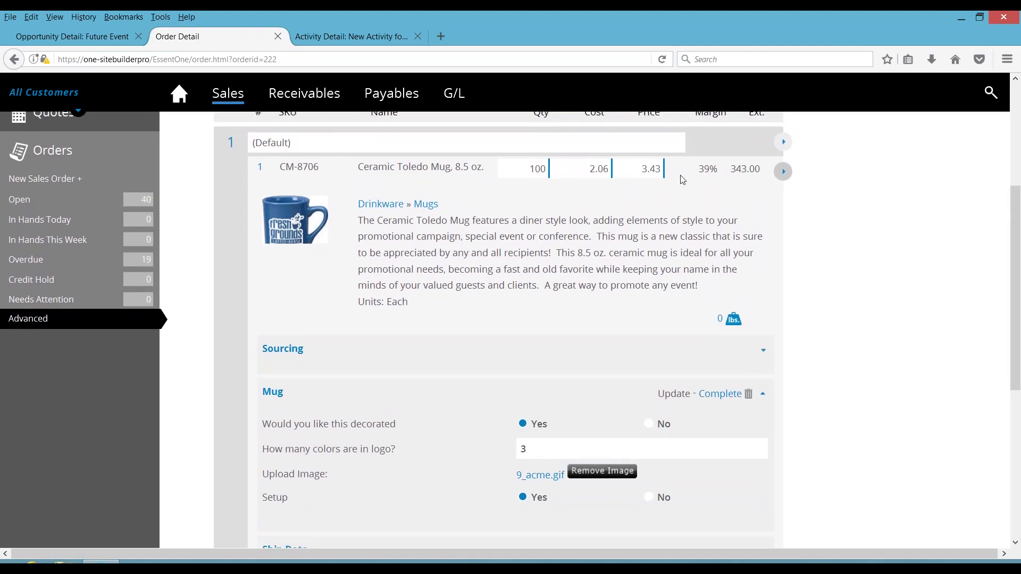
pyautogui.click(261, 169)
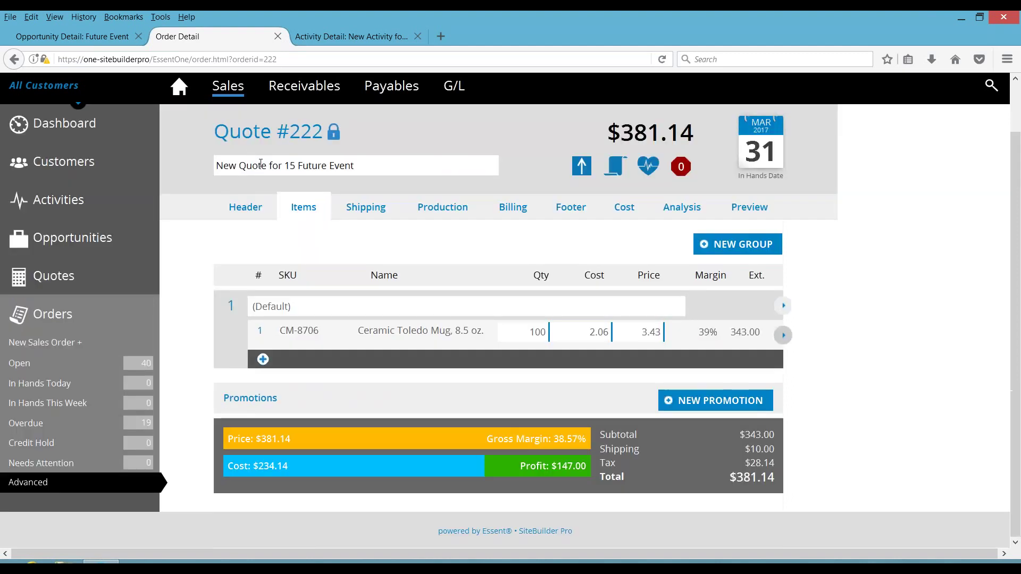
pyautogui.click(258, 332)
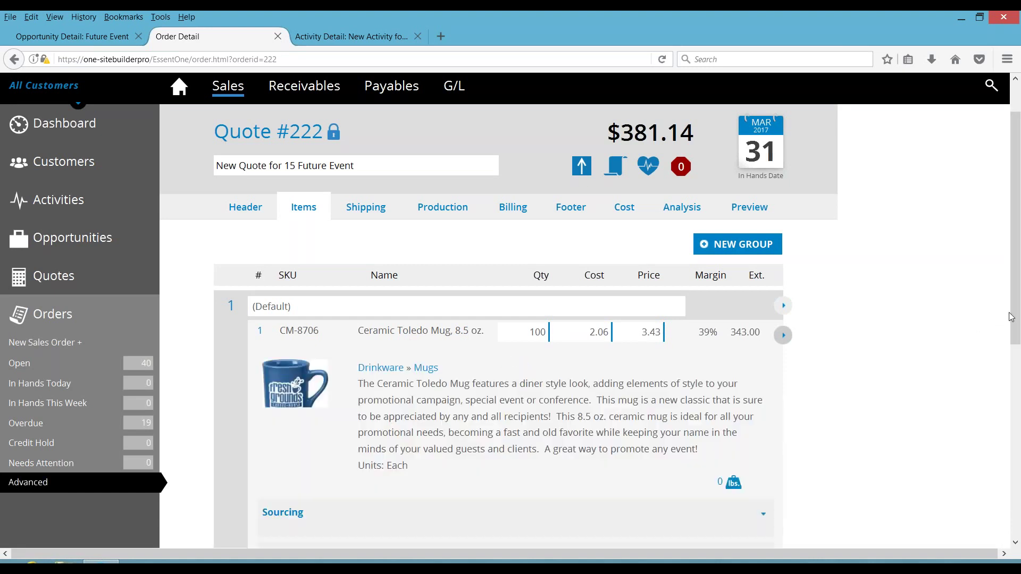
pyautogui.scroll(-3, 715, 456)
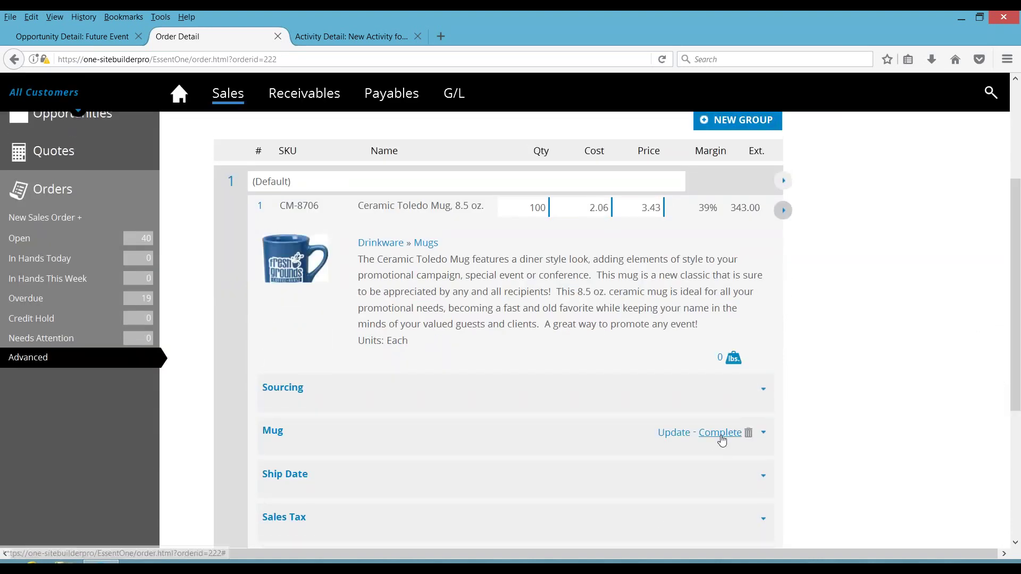
pyautogui.click(720, 433)
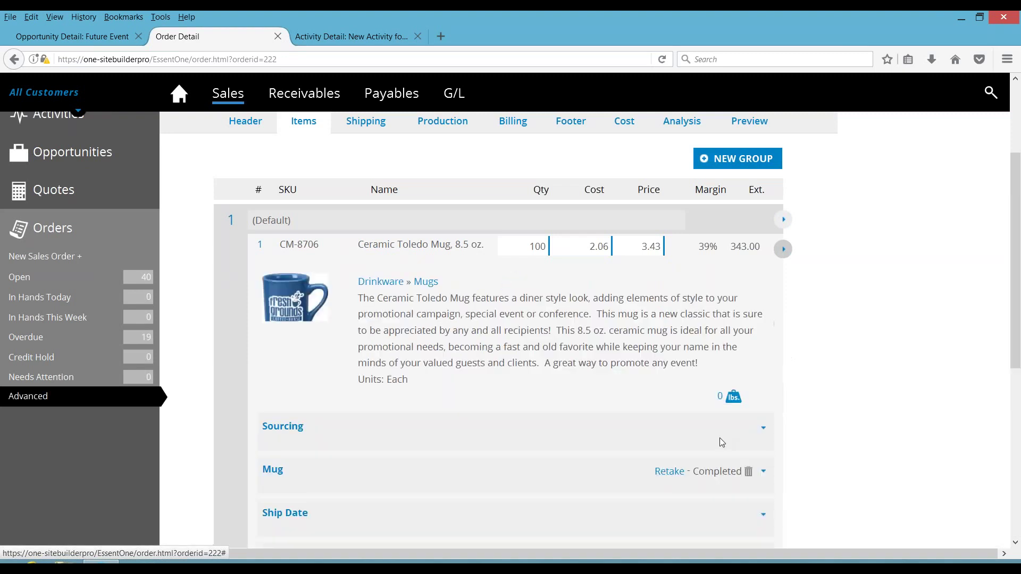
pyautogui.click(261, 245)
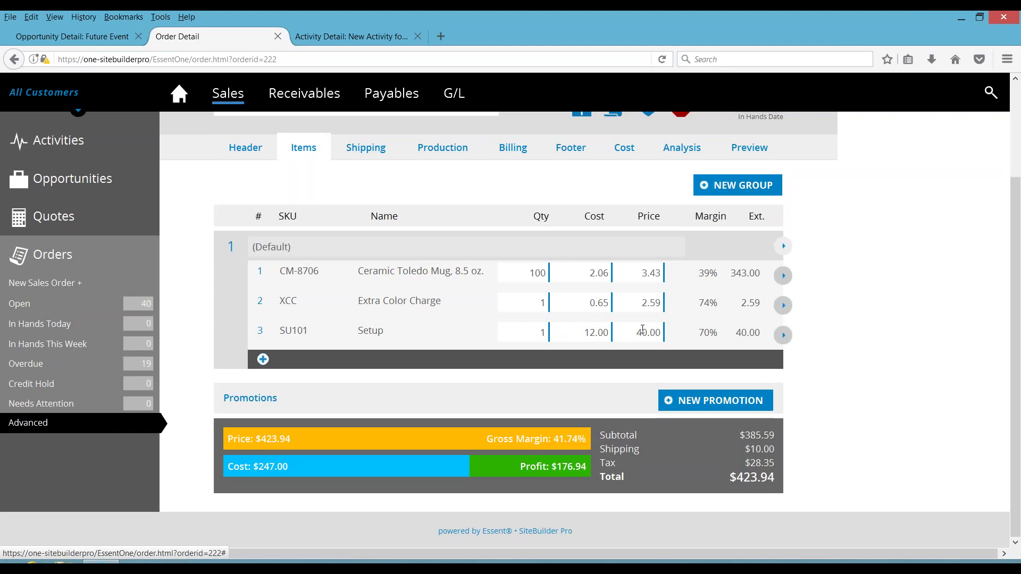
# - Create a second item group and choose the Men's DryTec Poly Pique Polo from the catalog's Basic Polo Shirts
pyautogui.click(703, 184)
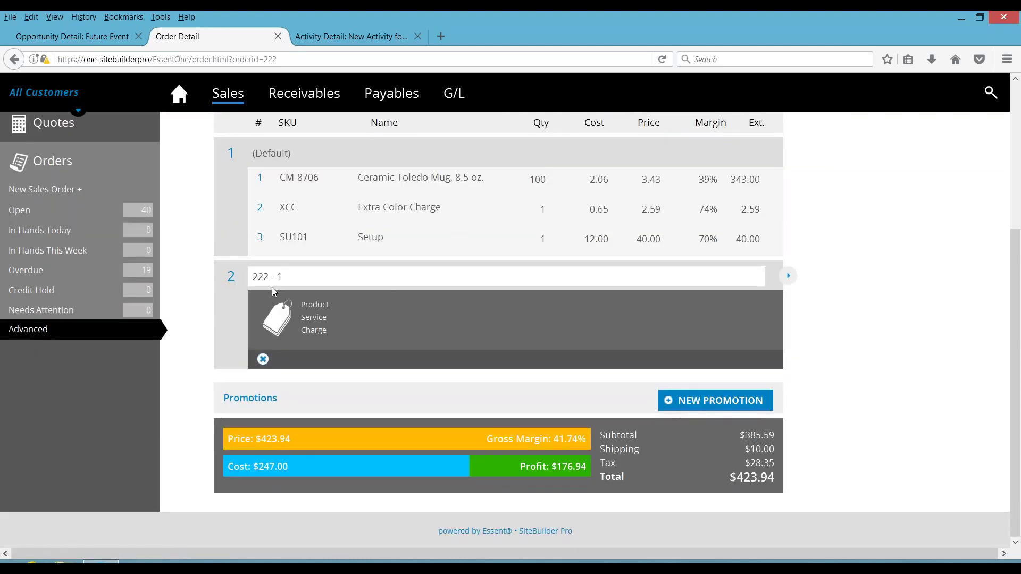
pyautogui.click(321, 307)
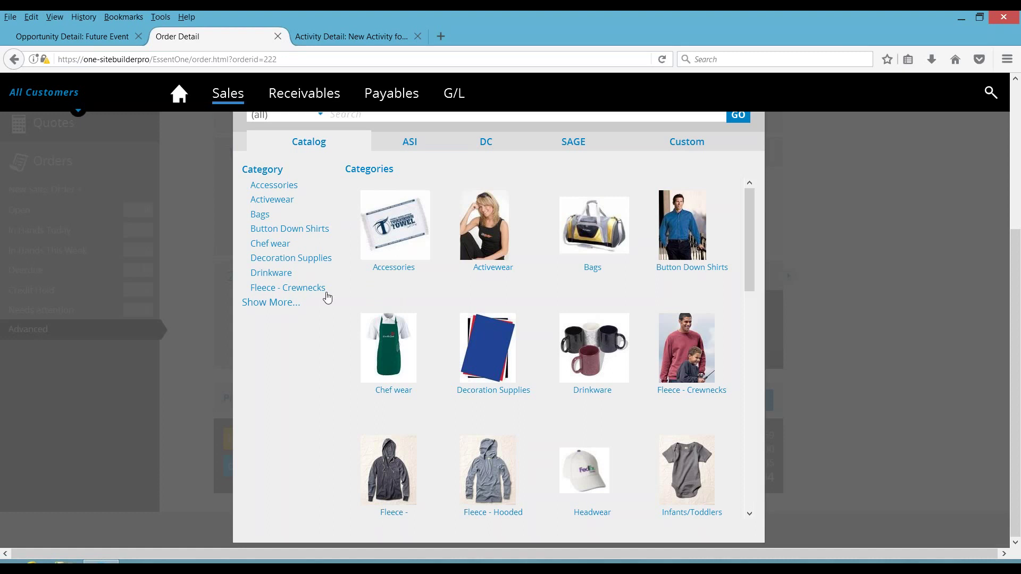
pyautogui.click(292, 303)
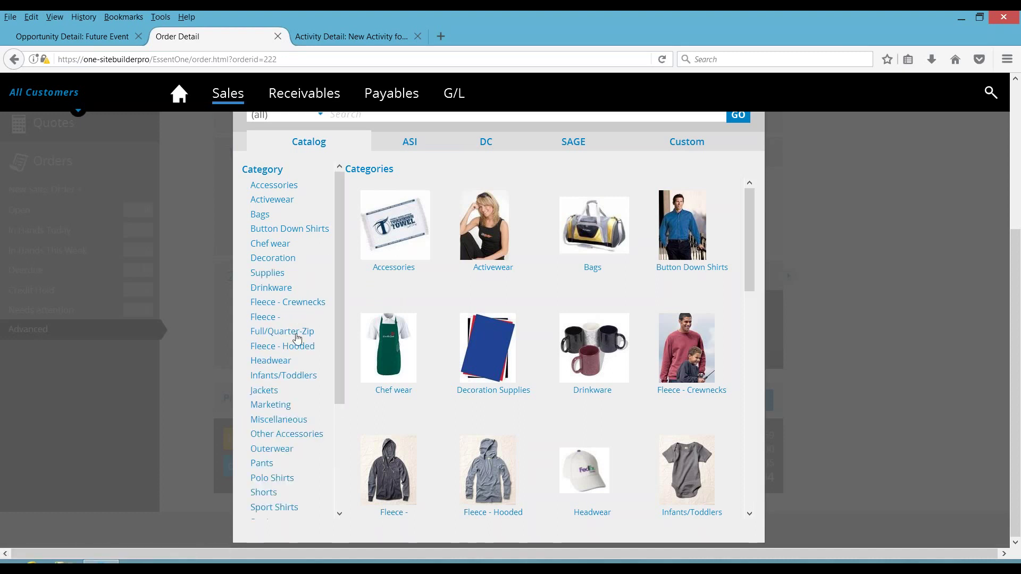
pyautogui.click(283, 480)
pyautogui.click(398, 238)
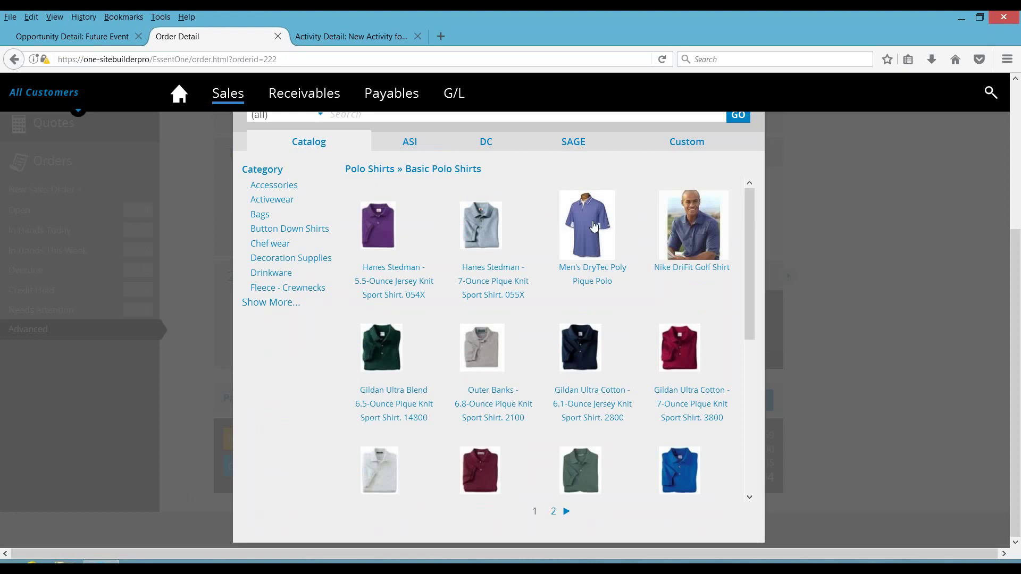
pyautogui.click(594, 222)
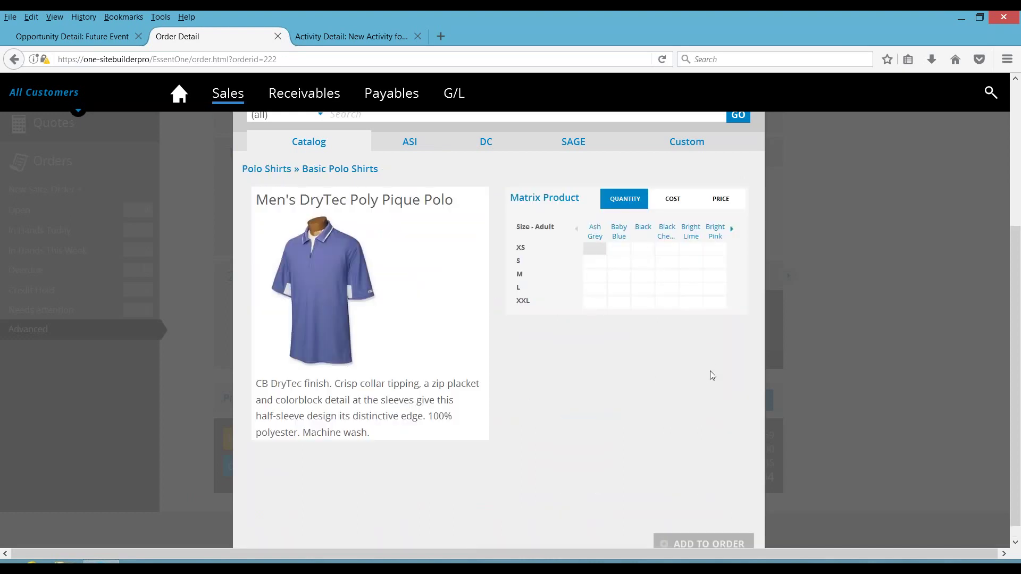
# - Enter a quantity of 12 for the polo in size M, Baby Blue, and add it to the order
pyautogui.click(625, 277)
pyautogui.write('12')
pyautogui.moveTo(752, 394); pyautogui.dragTo(750, 457)
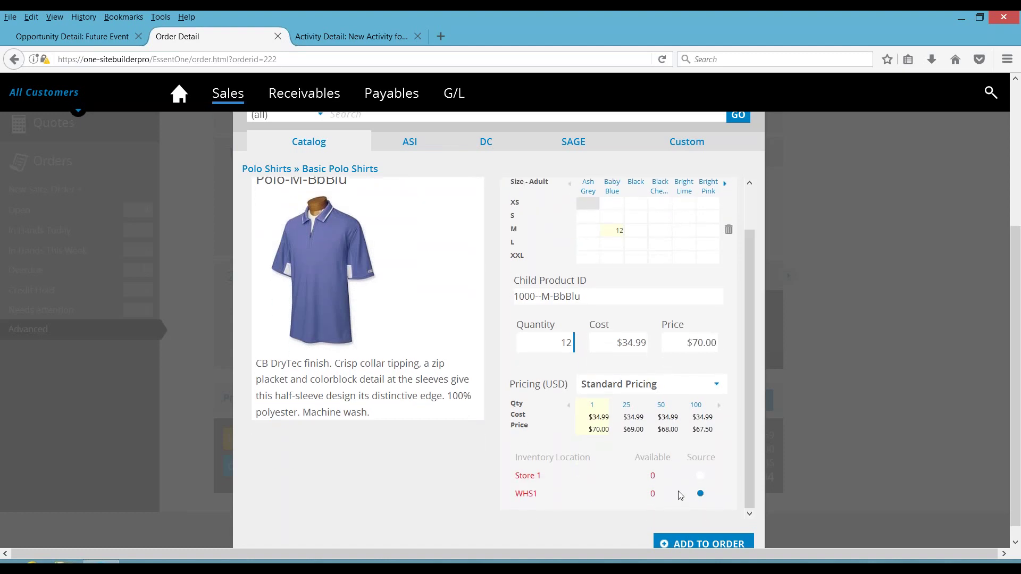
pyautogui.click(698, 545)
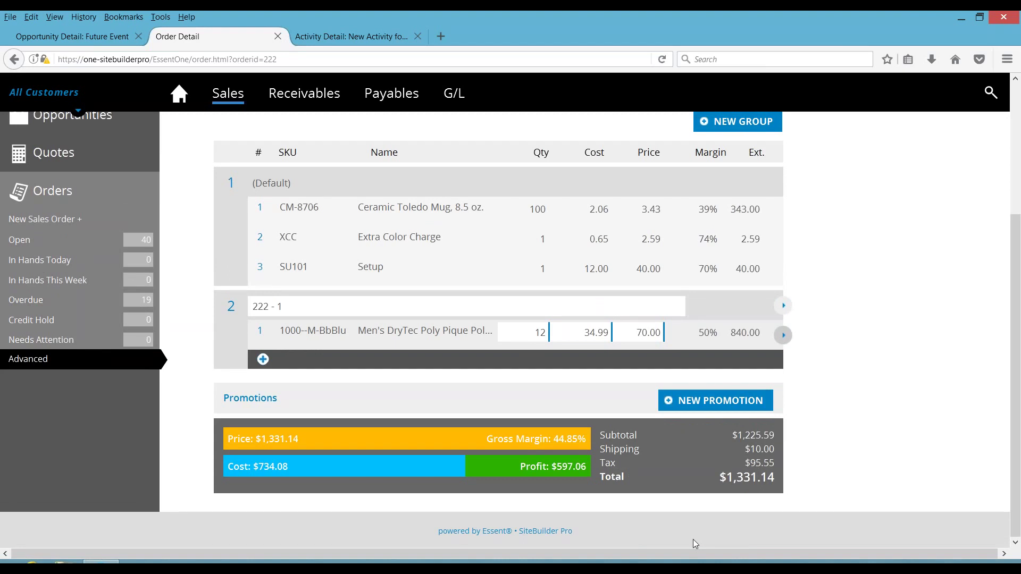
# - Open the polo line's Decoration questions and review the choices for logo location and decoration method
pyautogui.click(260, 332)
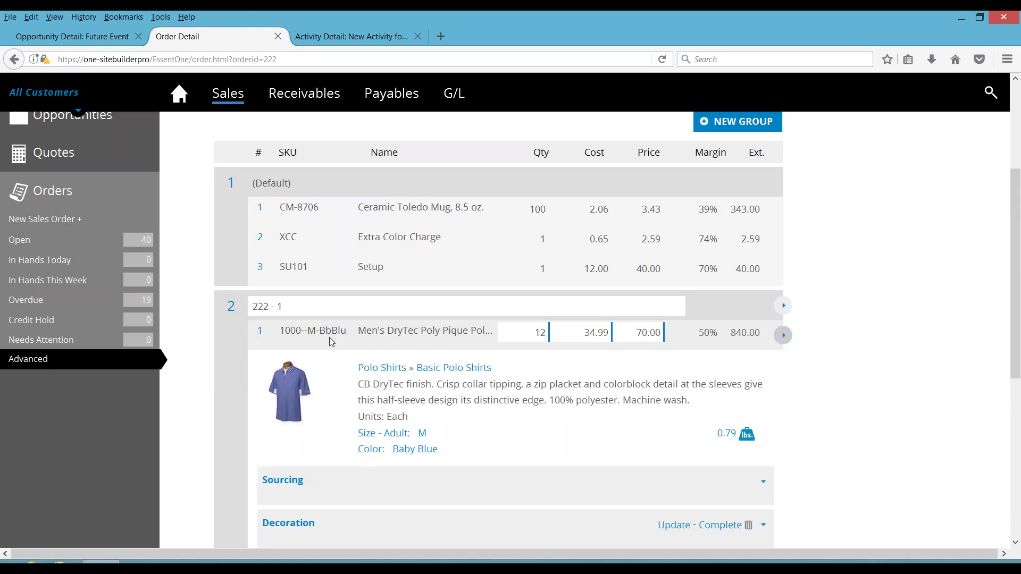
pyautogui.click(676, 525)
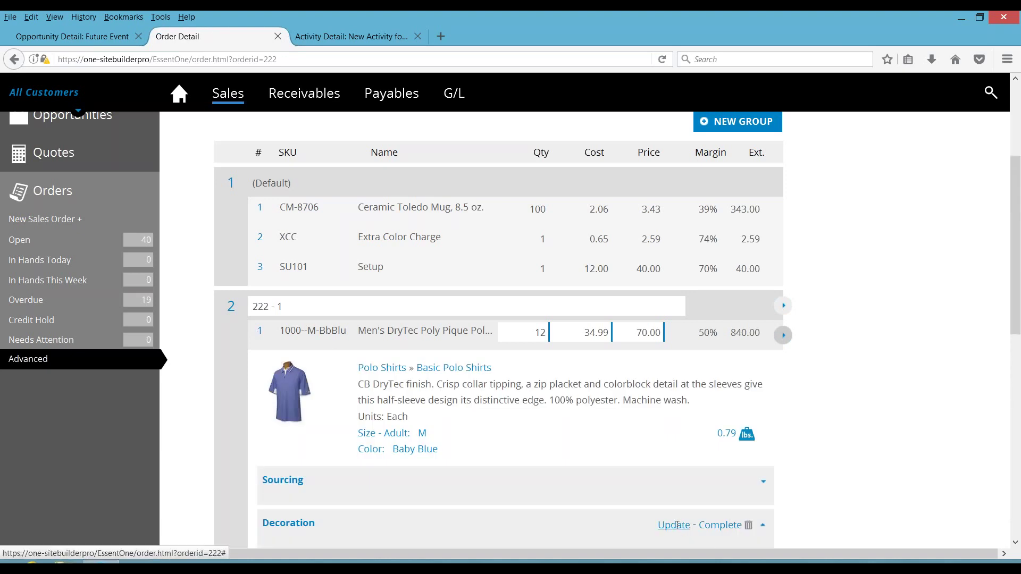
pyautogui.moveTo(1014, 264); pyautogui.dragTo(1020, 337)
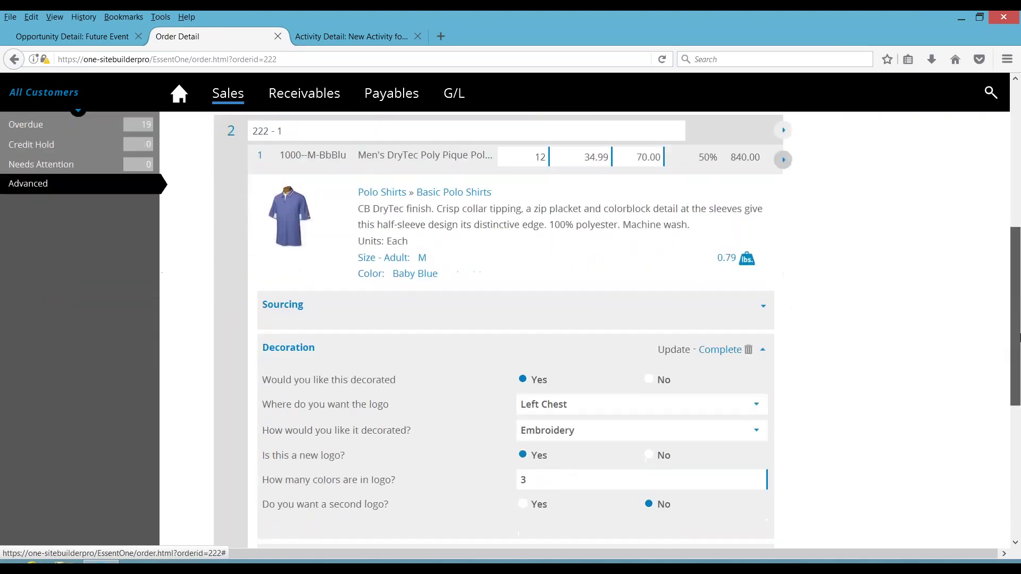
pyautogui.scroll(-2, 1019, 337)
pyautogui.click(759, 294)
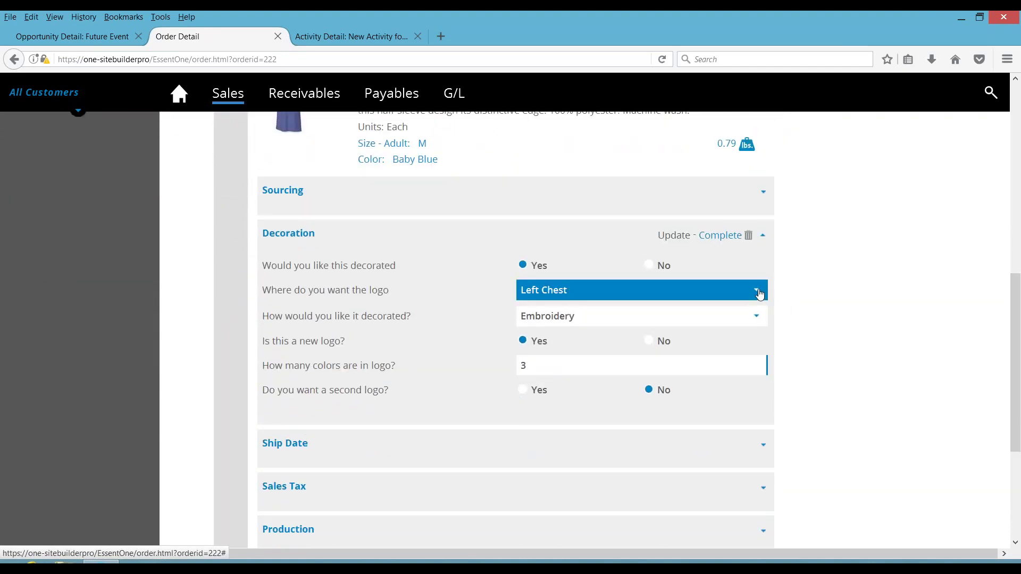
pyautogui.click(760, 293)
pyautogui.click(758, 318)
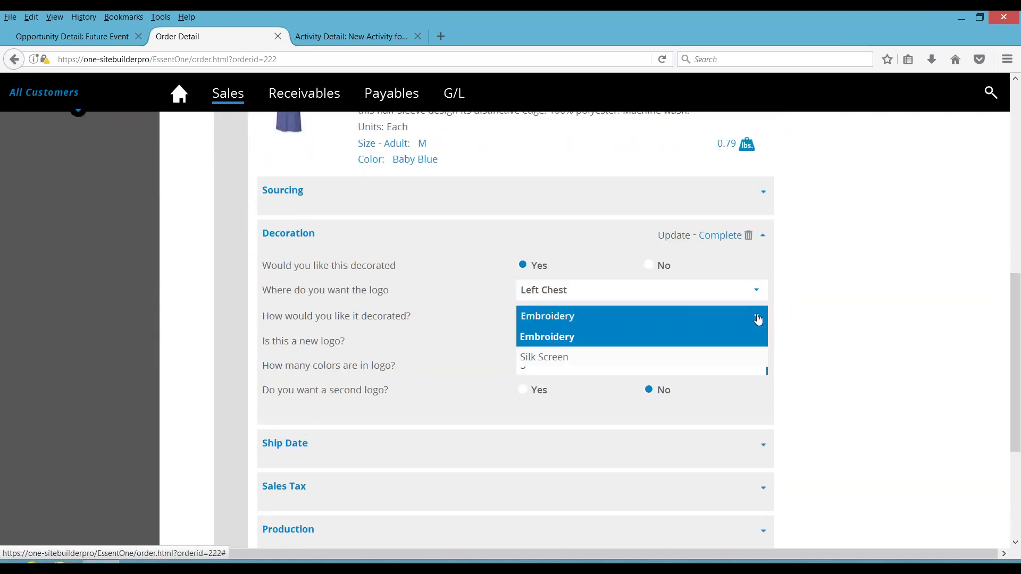
pyautogui.click(758, 319)
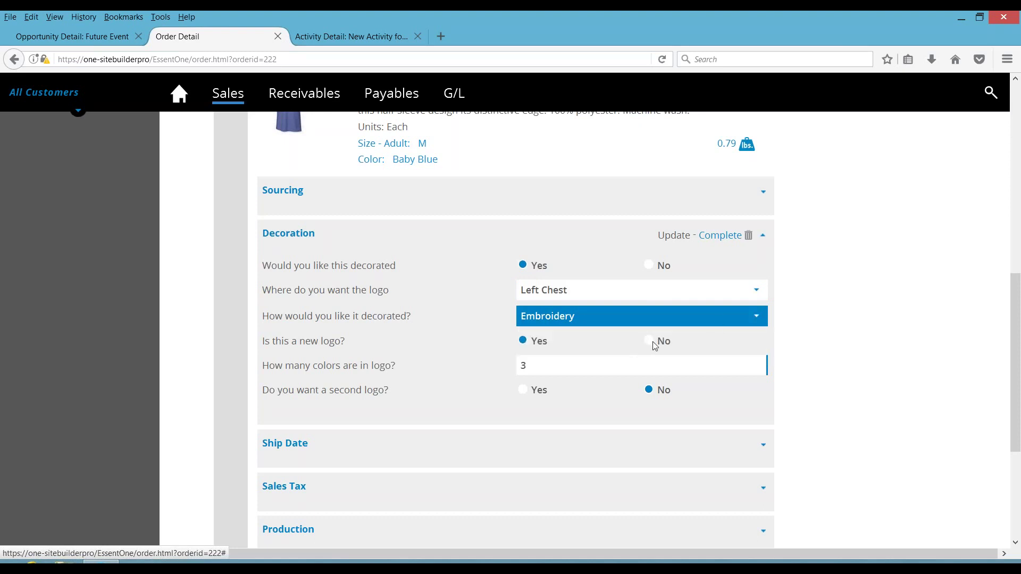
# - Request a second logo on the polo's Back, complete the Decoration survey, and collapse the line to view the quote's items
pyautogui.click(528, 392)
pyautogui.click(612, 419)
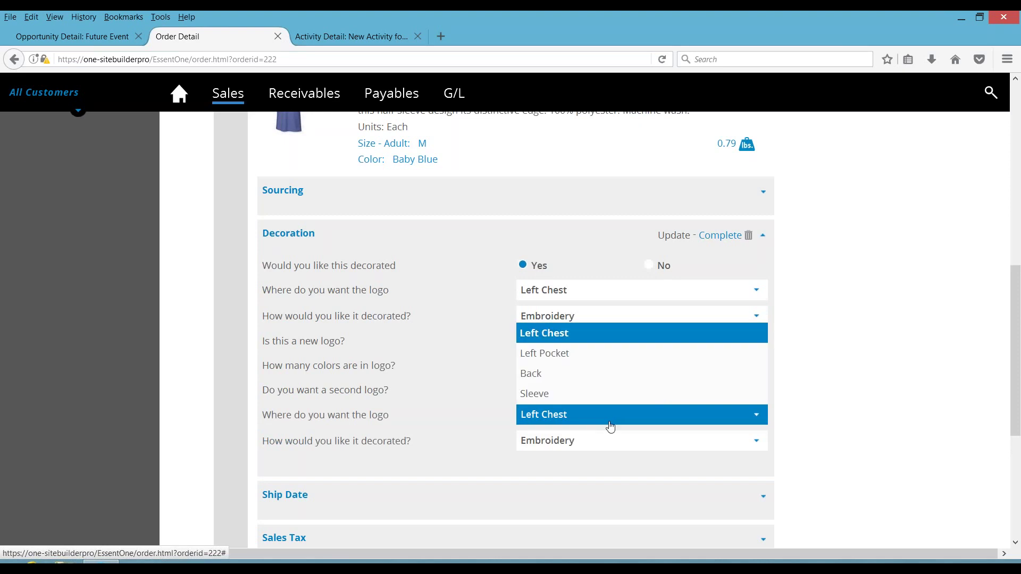
pyautogui.click(560, 378)
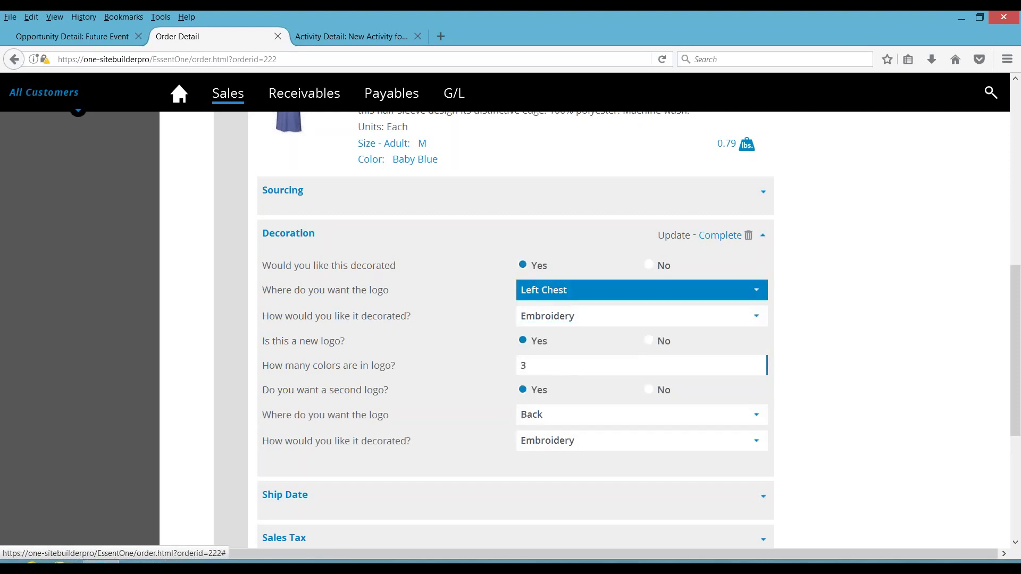
pyautogui.click(722, 236)
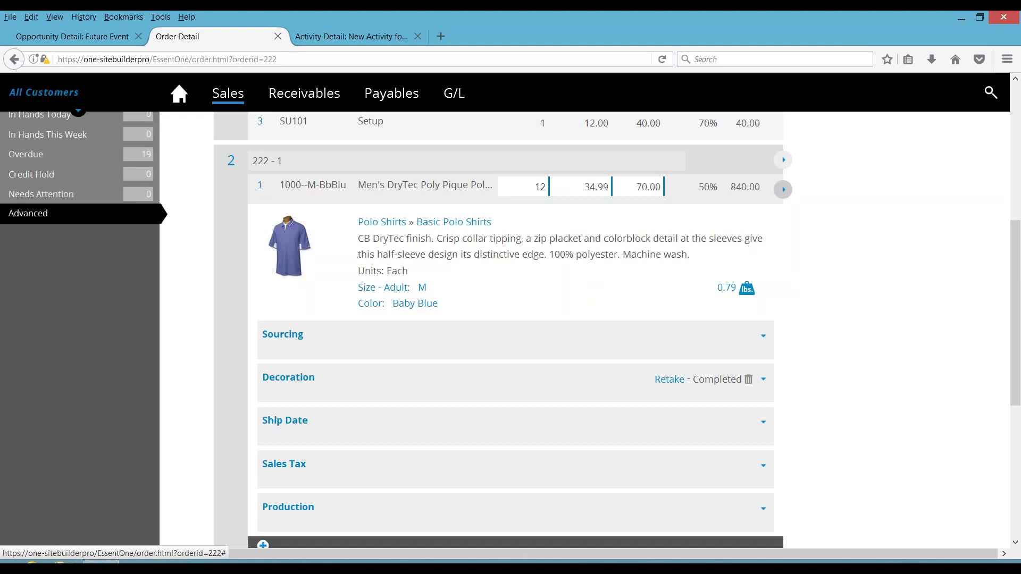
pyautogui.click(259, 186)
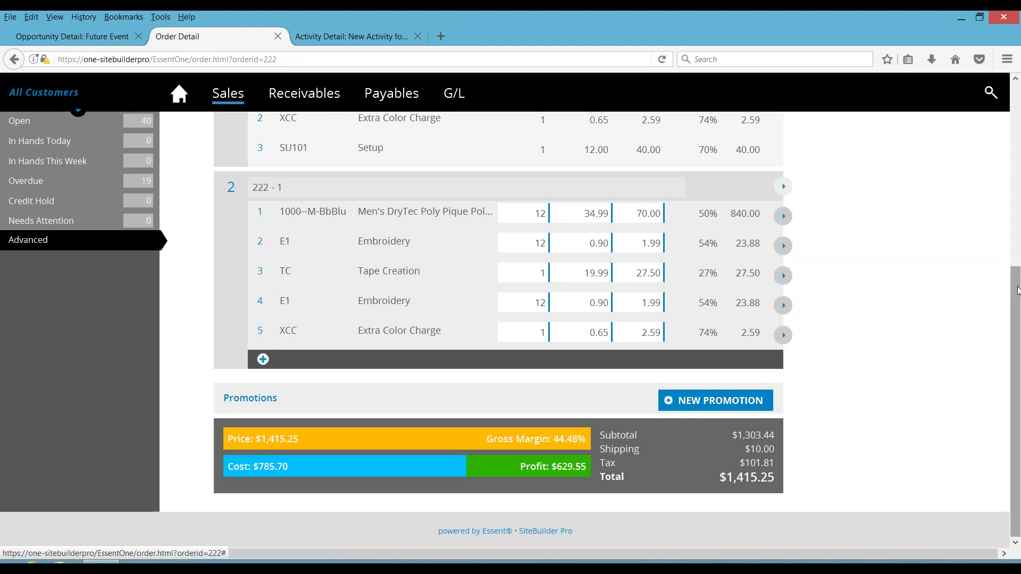
pyautogui.moveTo(1017, 290); pyautogui.dragTo(1016, 124)
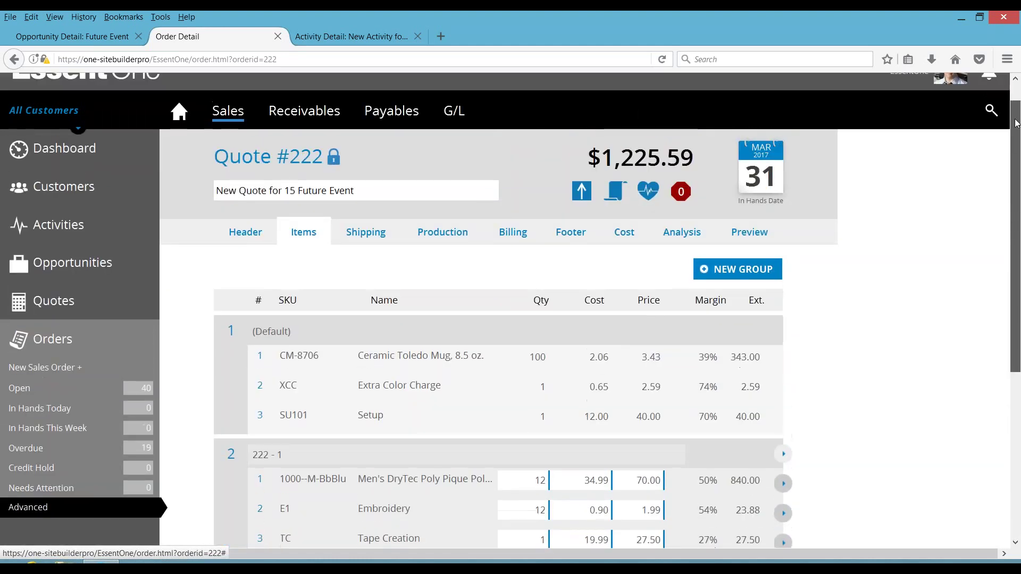
# - Check the quote's email form without sending it, and advance the quote to the Sales Order stage
pyautogui.click(583, 190)
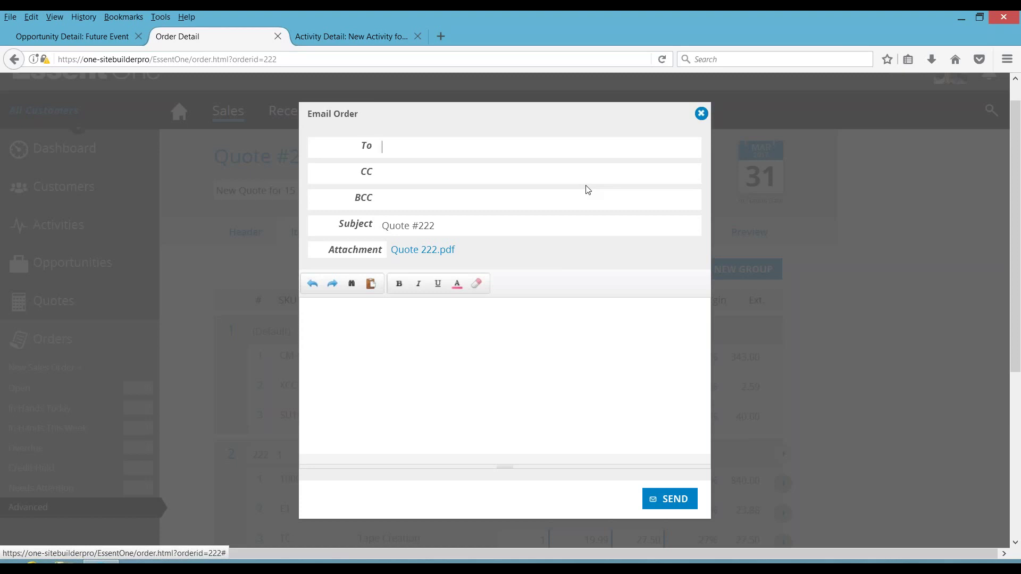
pyautogui.click(702, 114)
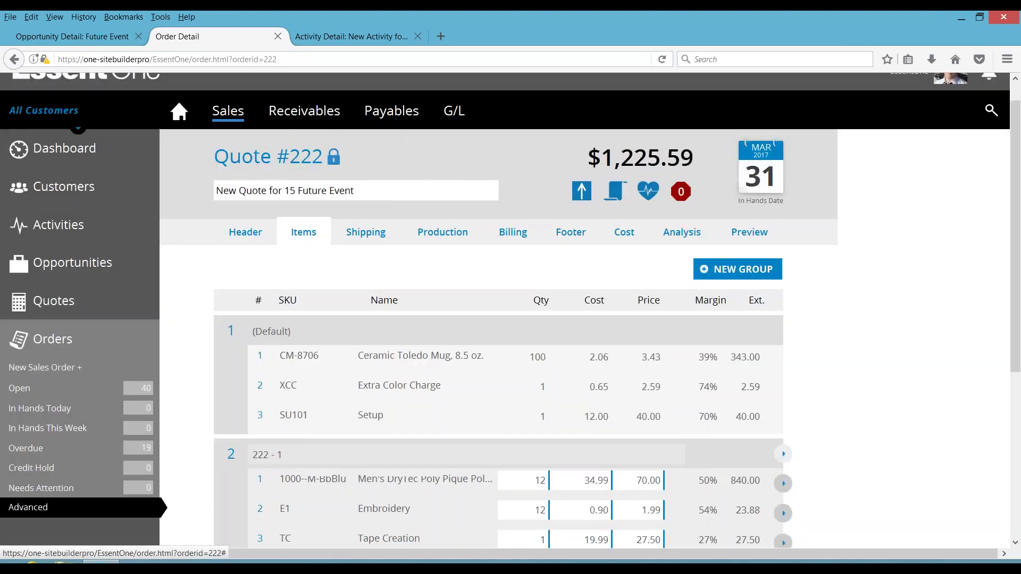
pyautogui.click(252, 238)
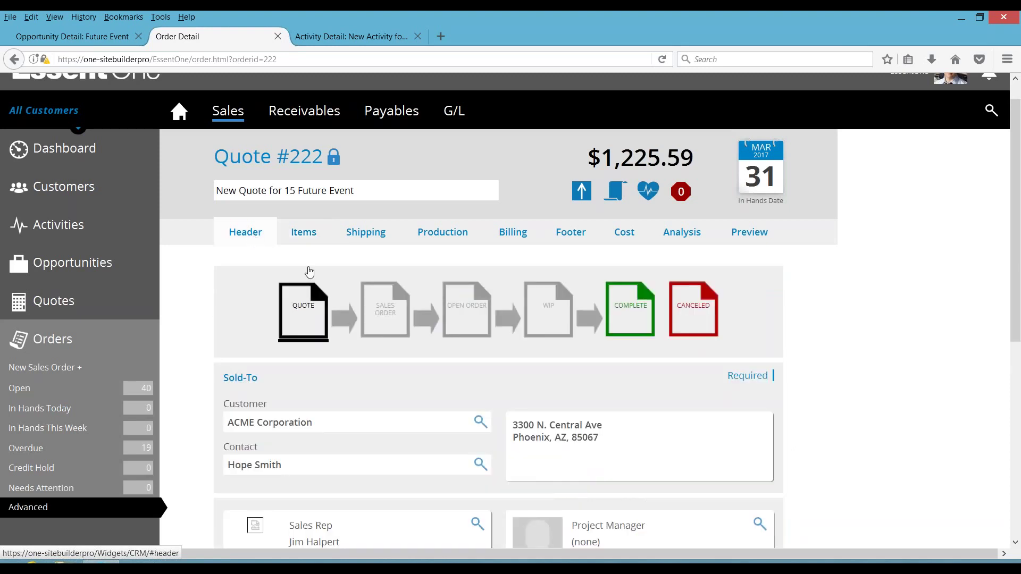
pyautogui.click(393, 316)
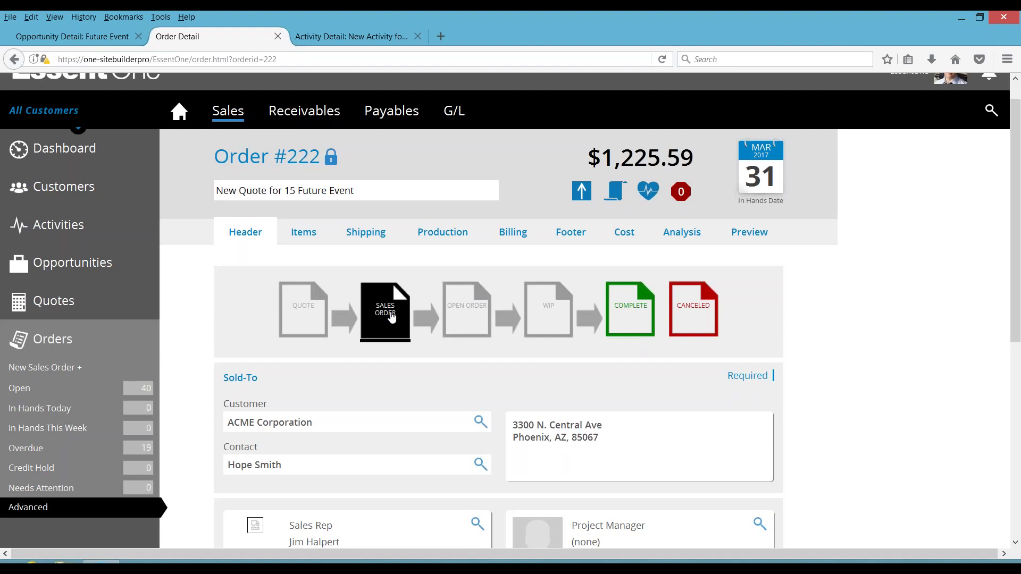
# - Reload the Future Event opportunity to check its progress stages, and return to the order
pyautogui.click(72, 41)
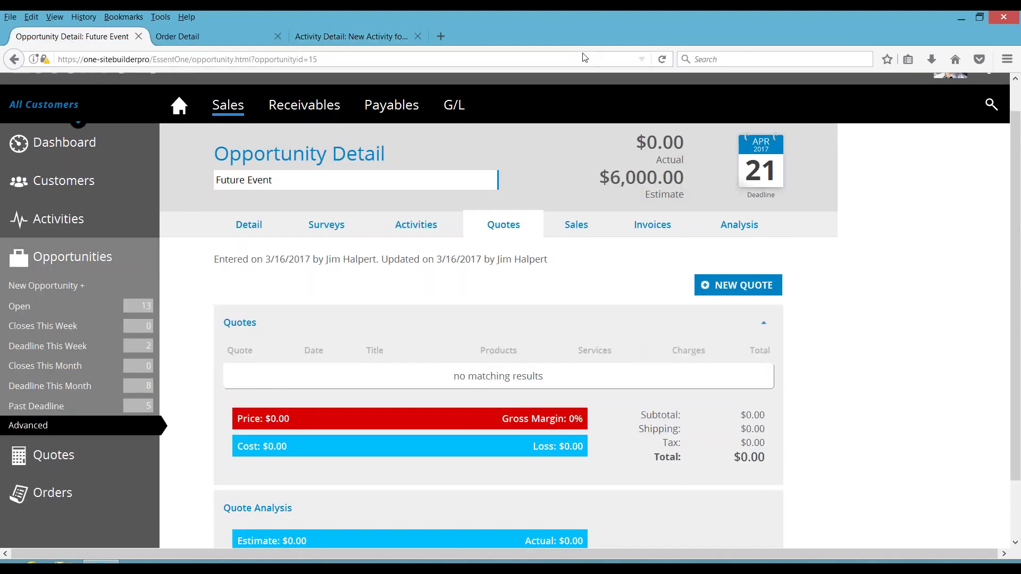
pyautogui.click(662, 59)
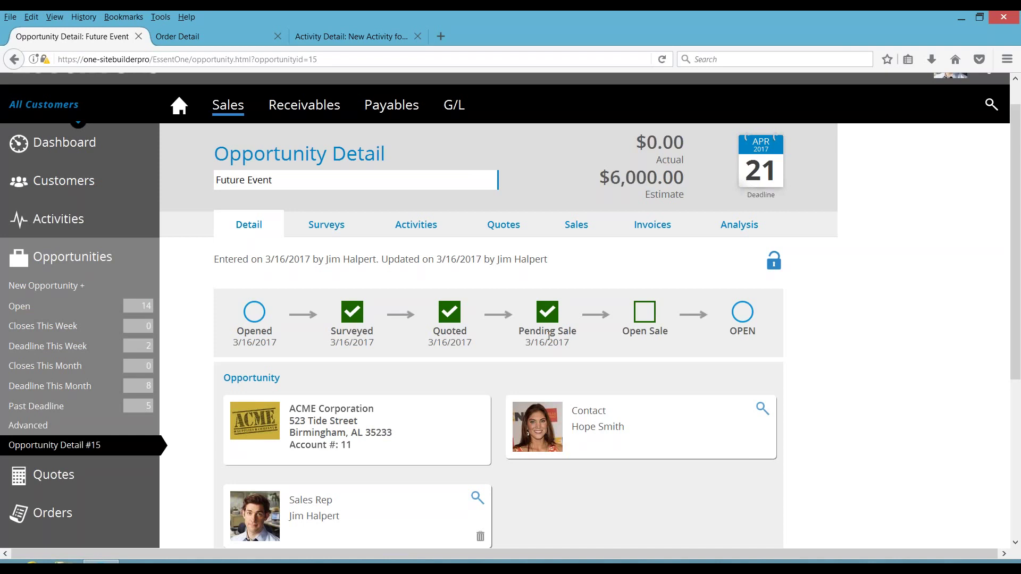
pyautogui.click(231, 35)
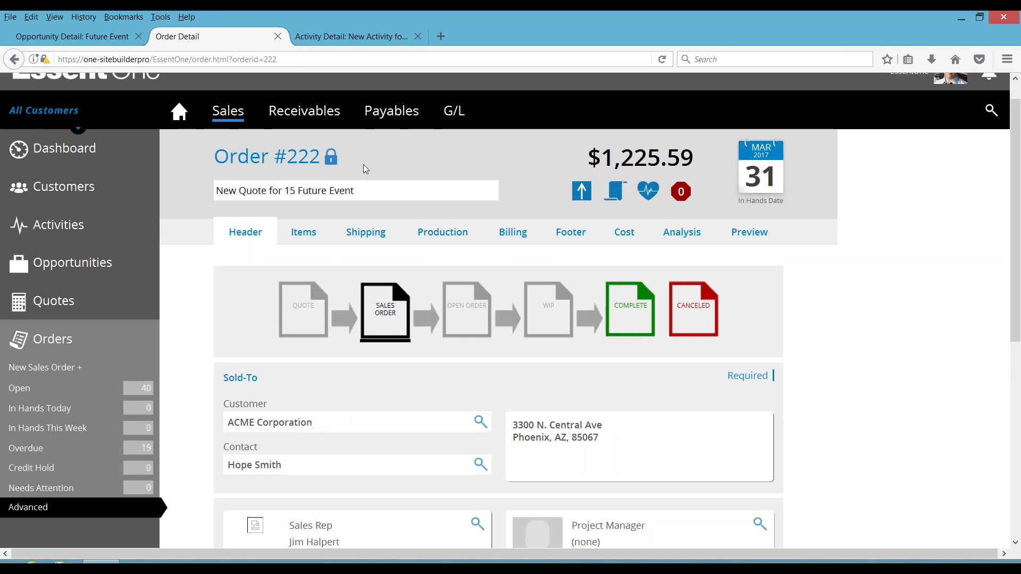
# - Review the order's shipping method, destination and fulfillment settings, and look into the Ship-To Address lookup without picking an address
pyautogui.click(371, 236)
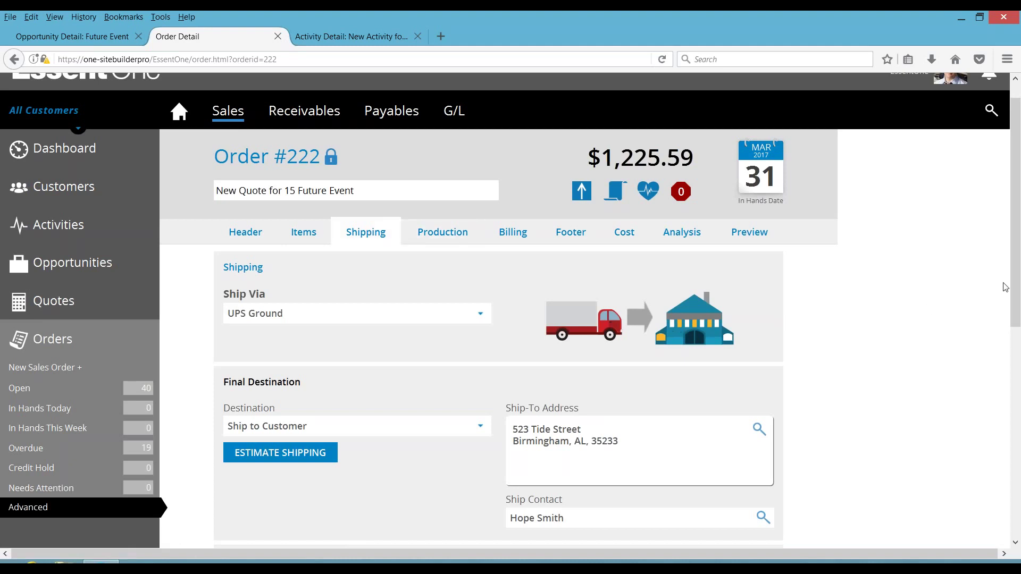
pyautogui.moveTo(1017, 287); pyautogui.dragTo(1017, 332)
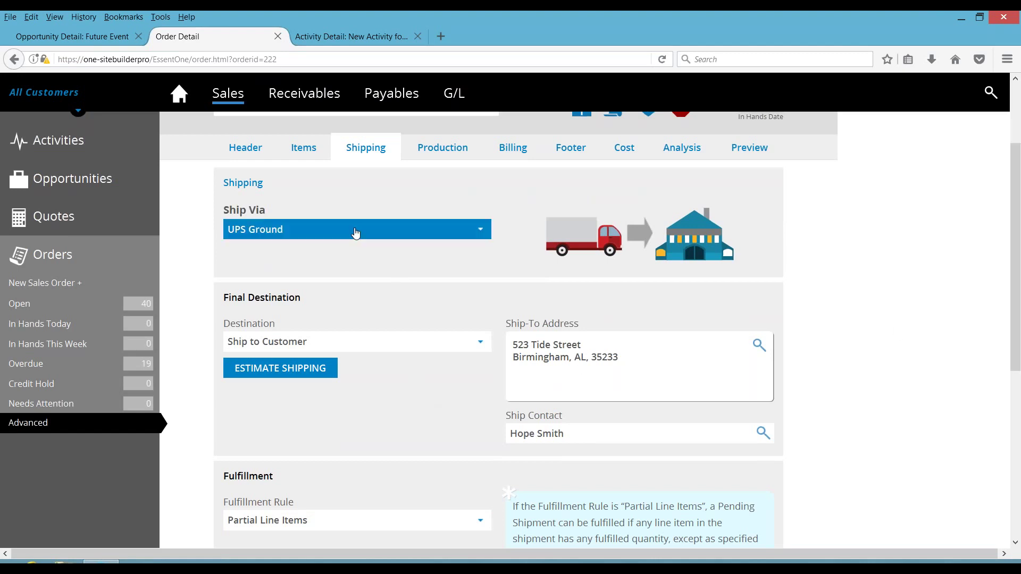
pyautogui.click(759, 345)
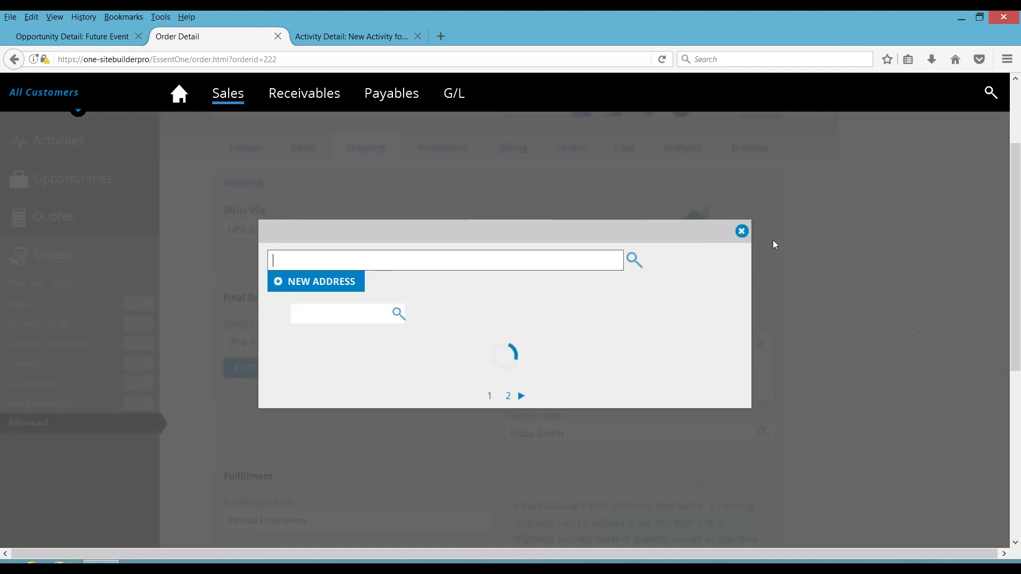
pyautogui.click(465, 489)
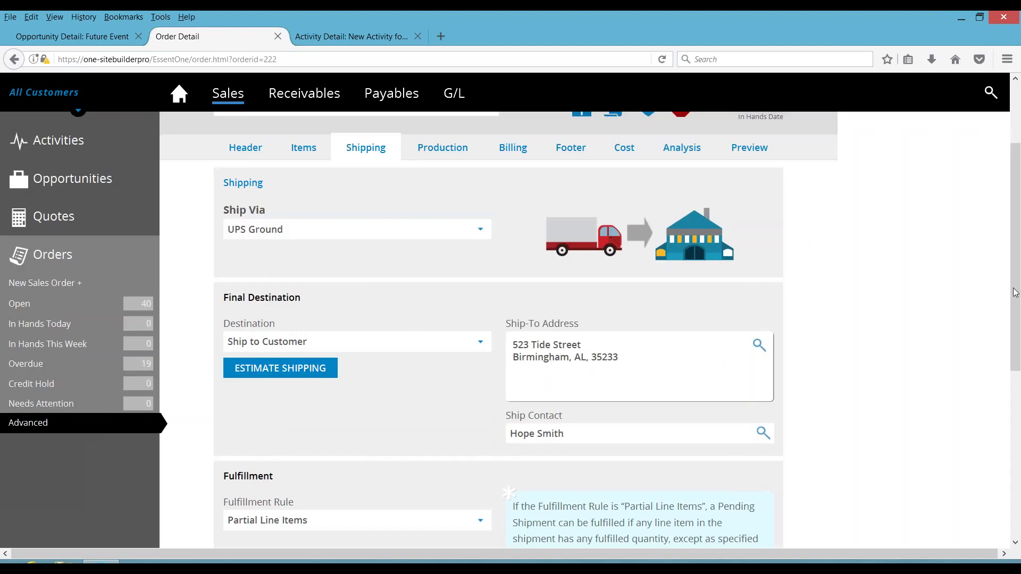
pyautogui.scroll(3, 998, 218)
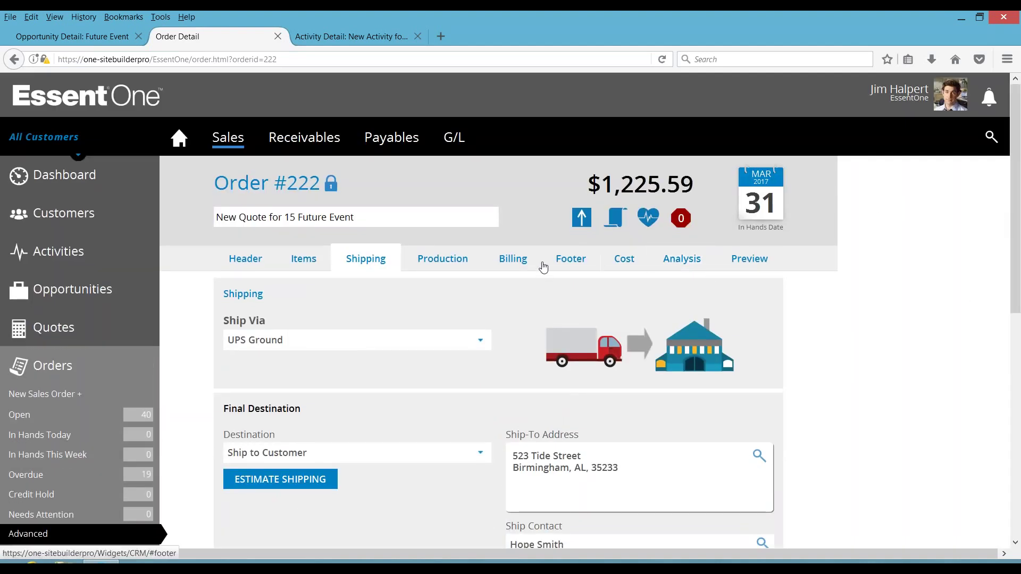
# - Set the order's Invoice On rule to Order and Costing Completed in the billing details, and review the Payments section
pyautogui.click(514, 259)
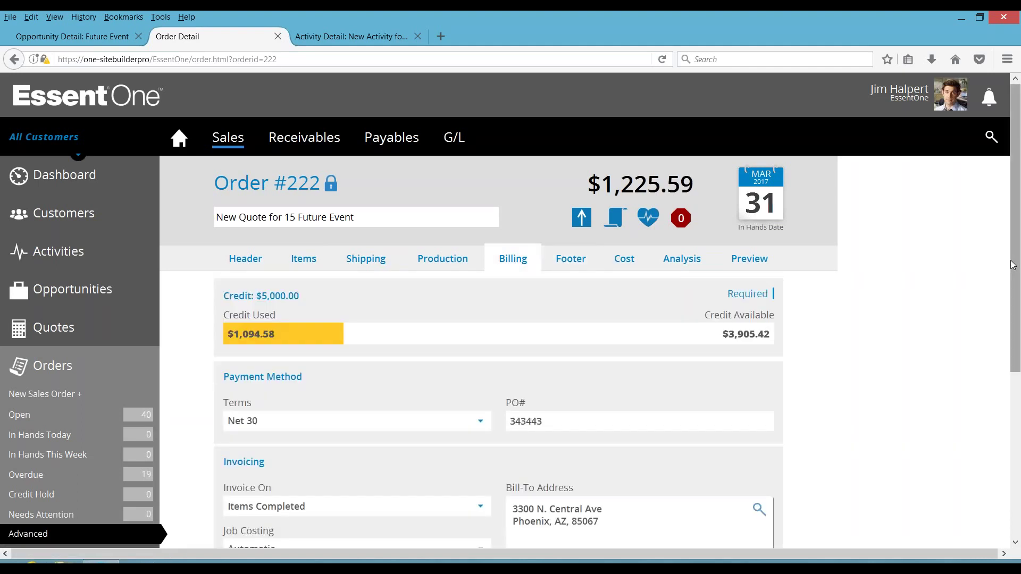
pyautogui.moveTo(1012, 264); pyautogui.dragTo(1015, 372)
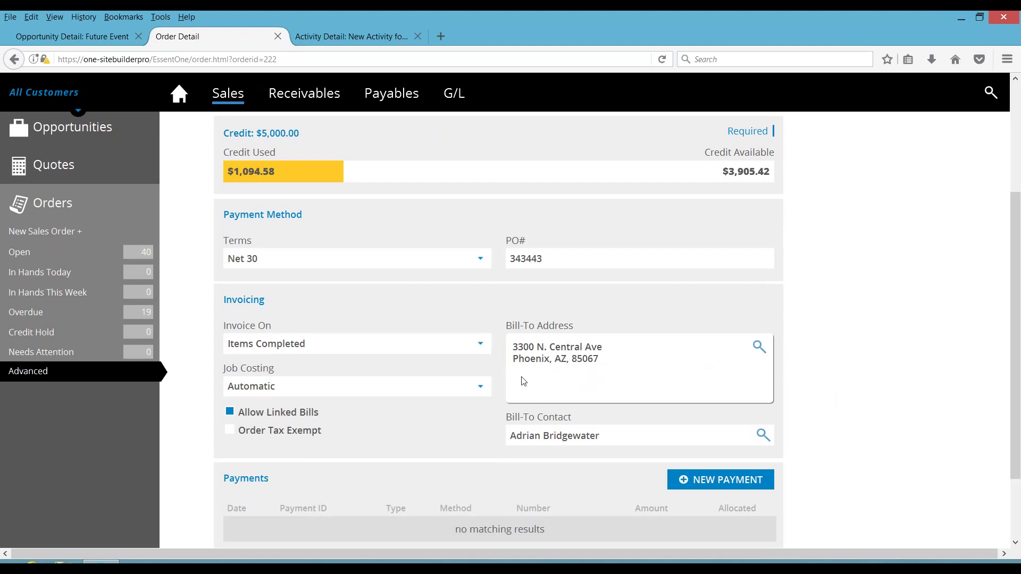
pyautogui.click(482, 347)
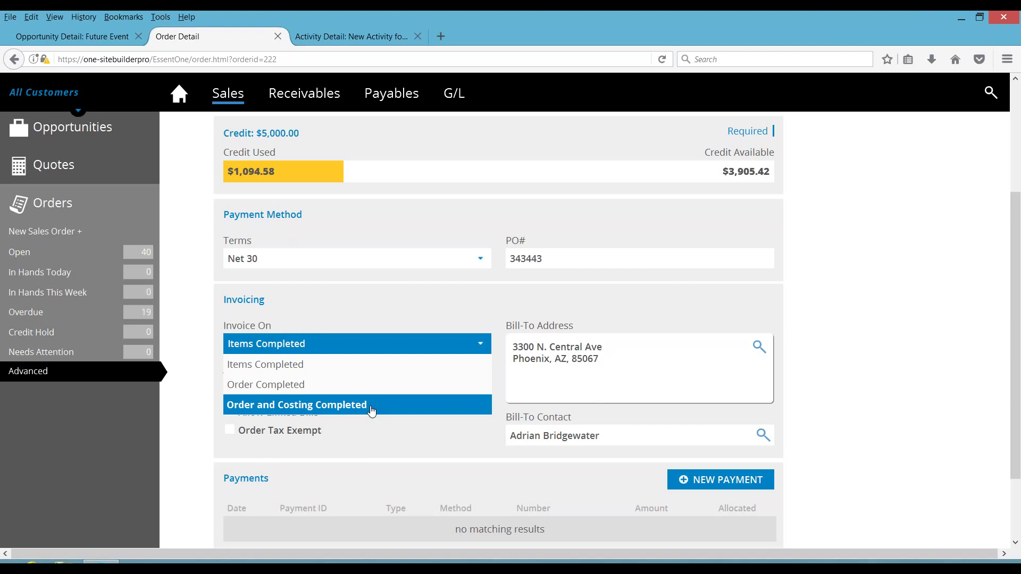
pyautogui.click(371, 407)
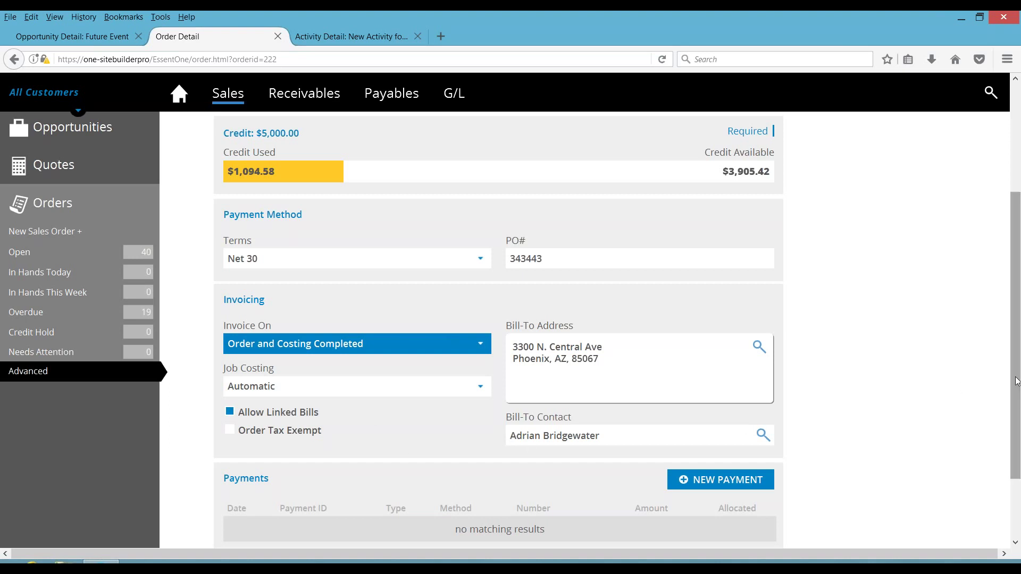
pyautogui.scroll(-2, 1015, 383)
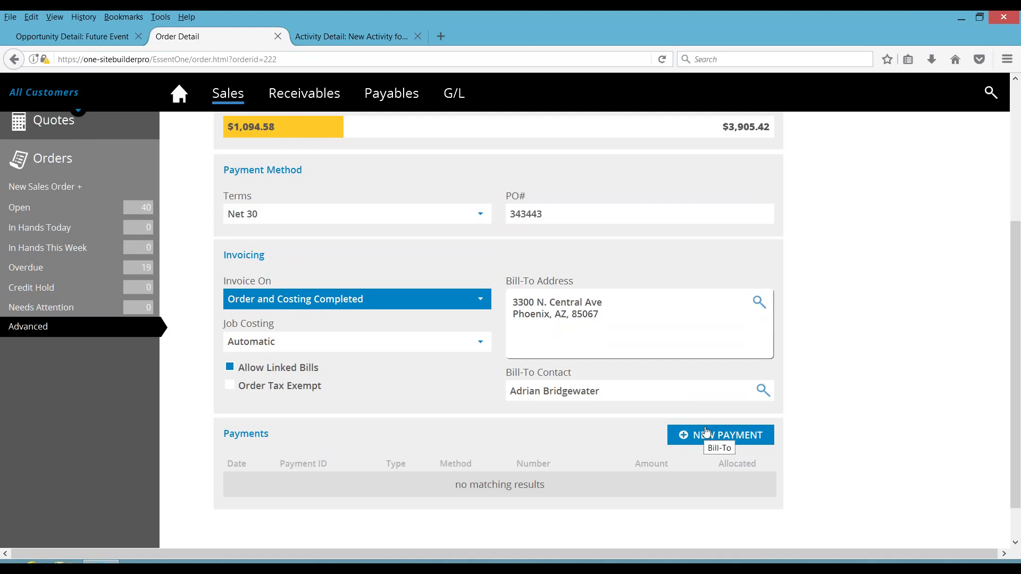
pyautogui.moveTo(1014, 394); pyautogui.dragTo(1003, 292)
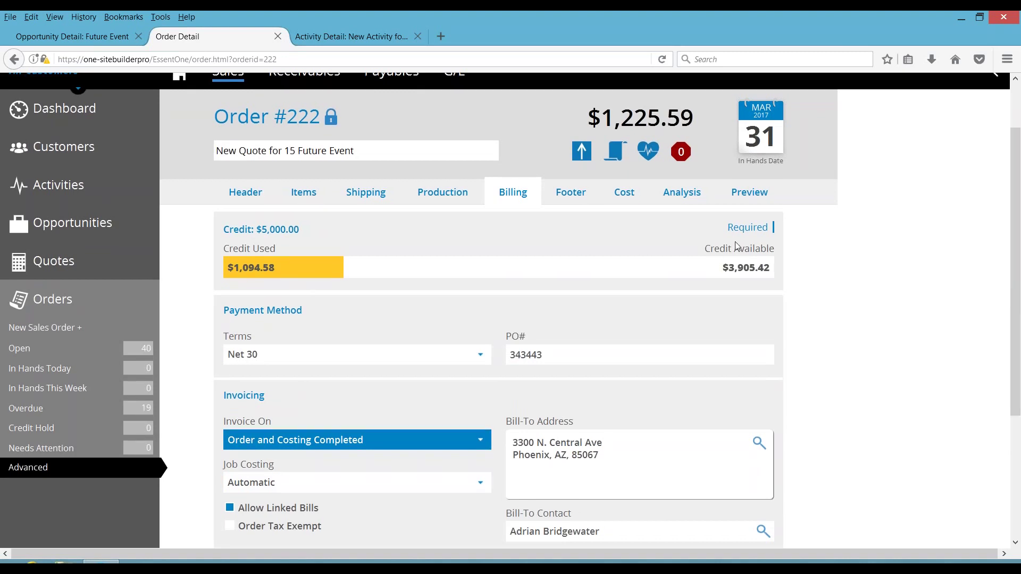
# - Review the order's footer information and its Sales Commission table with the commissionable items
pyautogui.click(566, 193)
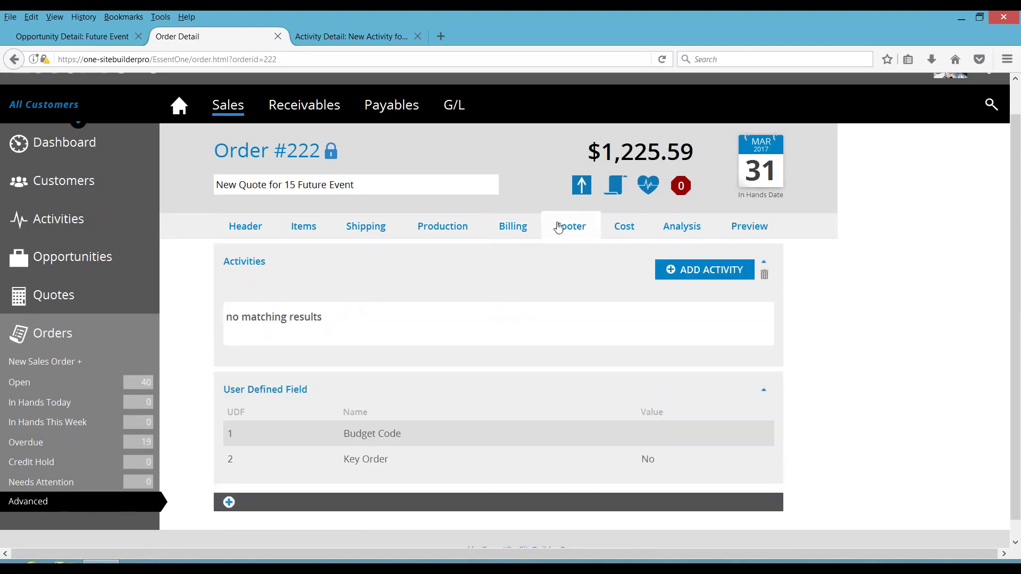
pyautogui.click(626, 230)
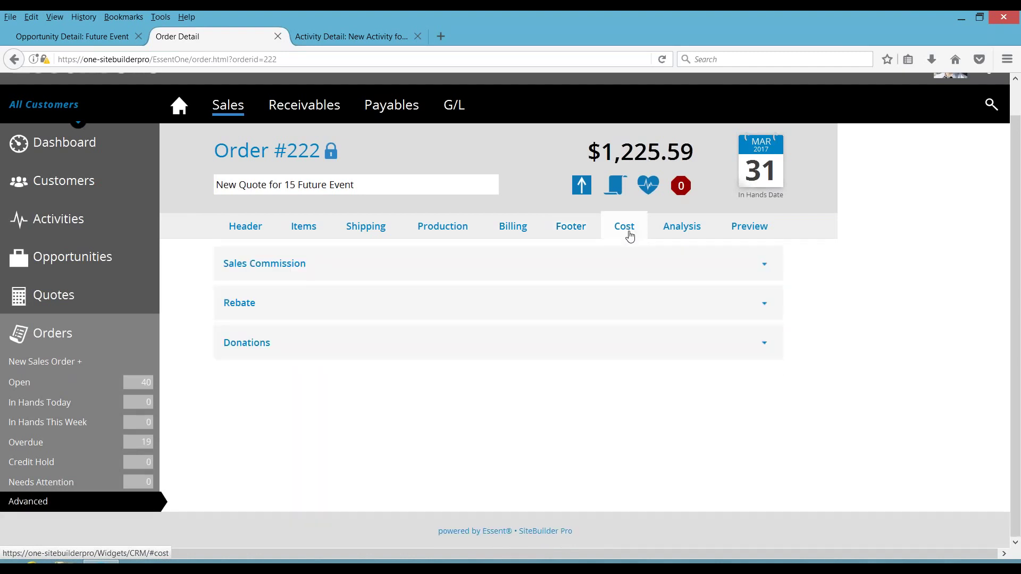
pyautogui.click(764, 265)
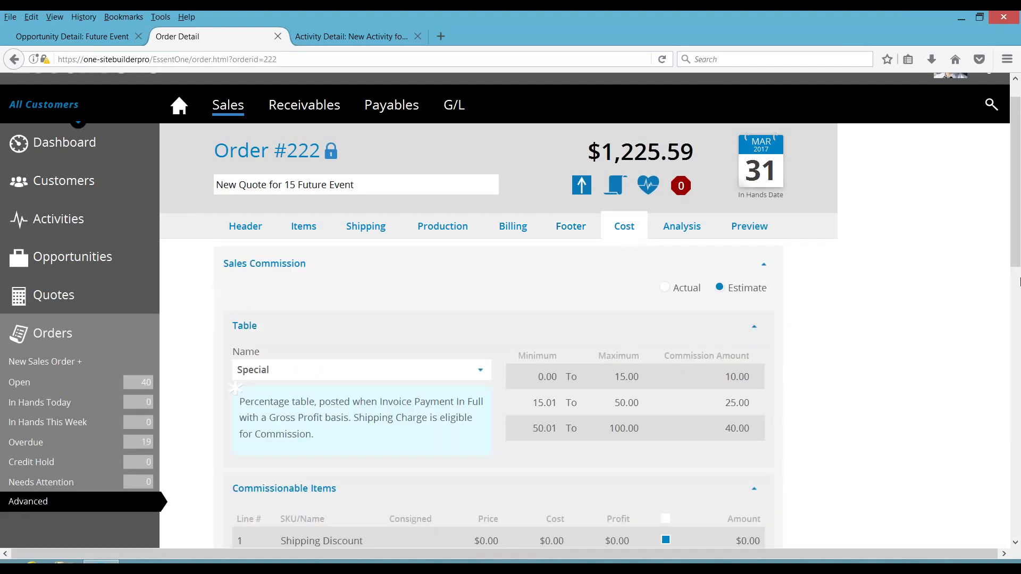
pyautogui.moveTo(1015, 258); pyautogui.dragTo(1009, 328)
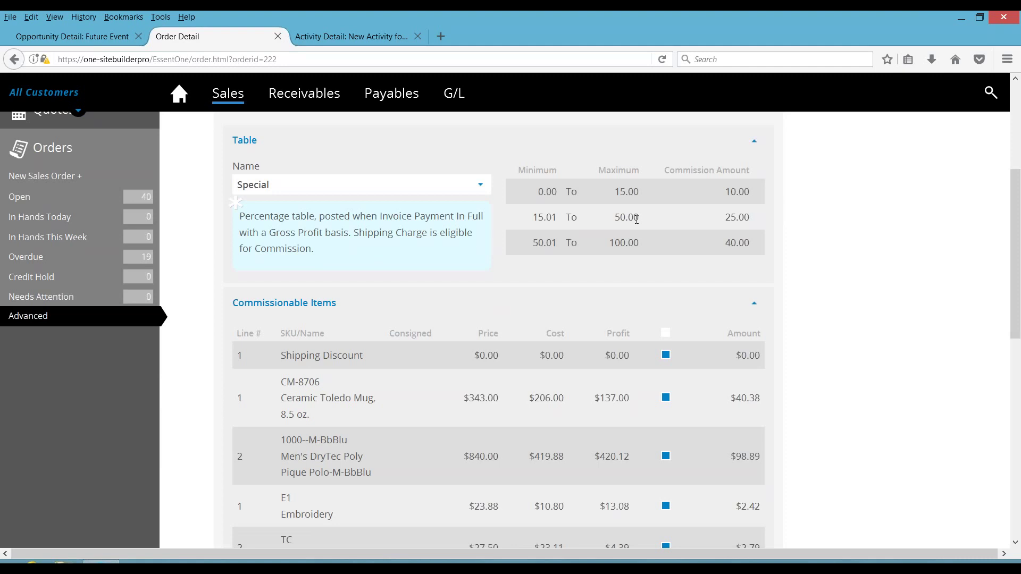
pyautogui.moveTo(1018, 243); pyautogui.dragTo(1018, 388)
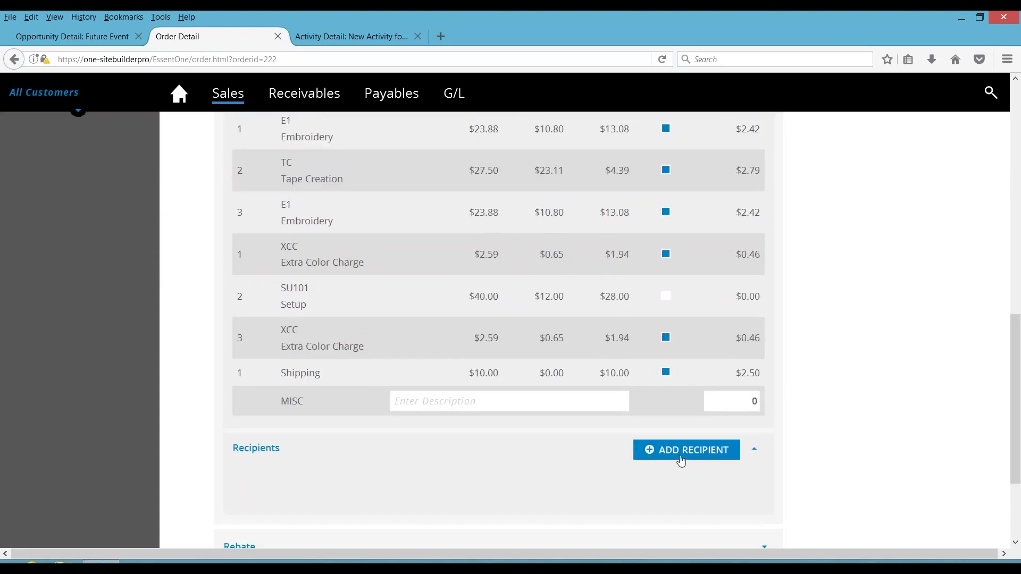
# - Add the sales rep as a commission recipient with a 100% split
pyautogui.click(679, 452)
pyautogui.doubleClick(535, 151)
pyautogui.write('100')
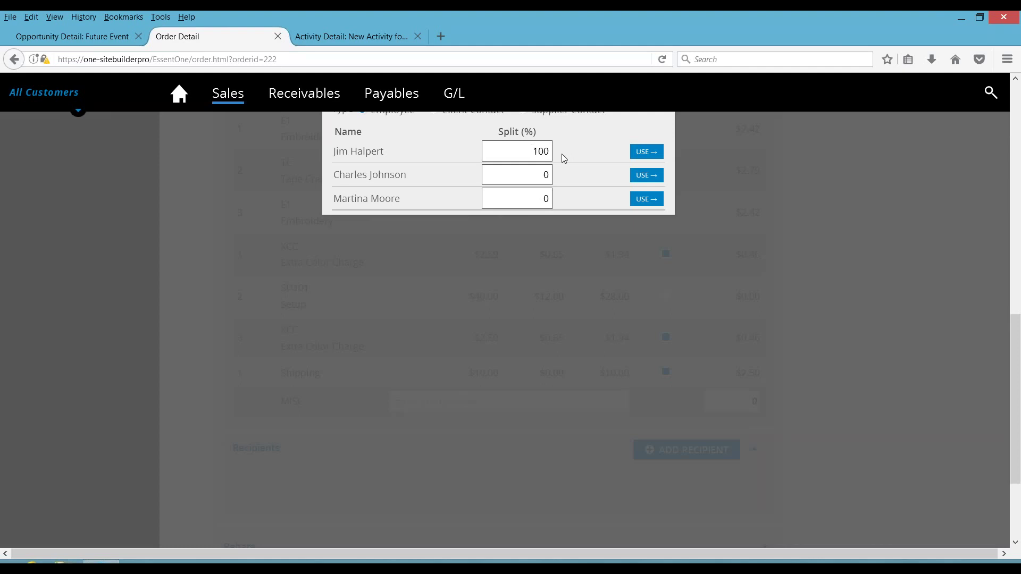
pyautogui.click(644, 151)
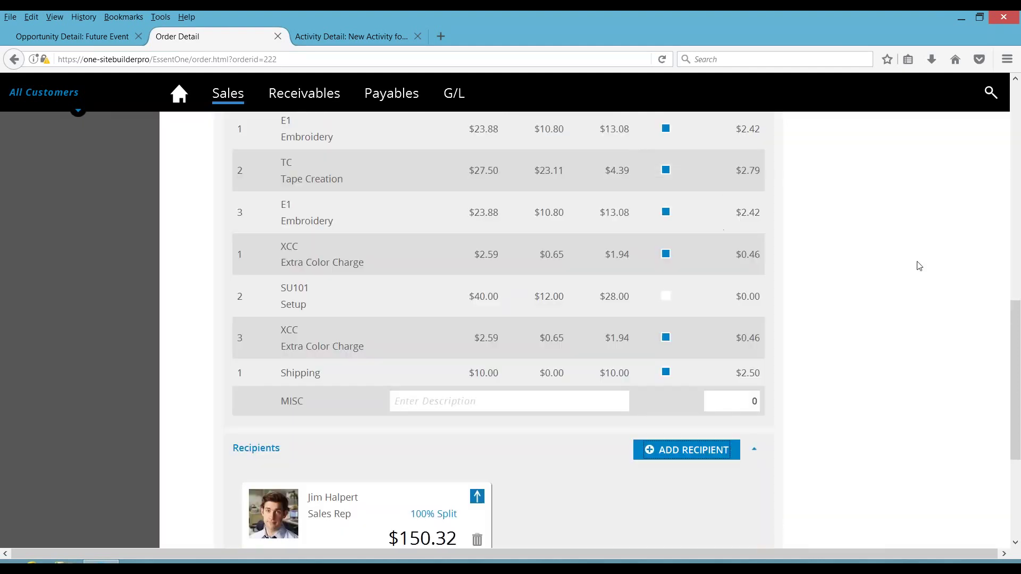
# - Examine the order's estimated cost, margin, commission and profit breakdown in the Analysis view
pyautogui.moveTo(1016, 374); pyautogui.dragTo(975, 286)
pyautogui.scroll(5, 970, 268)
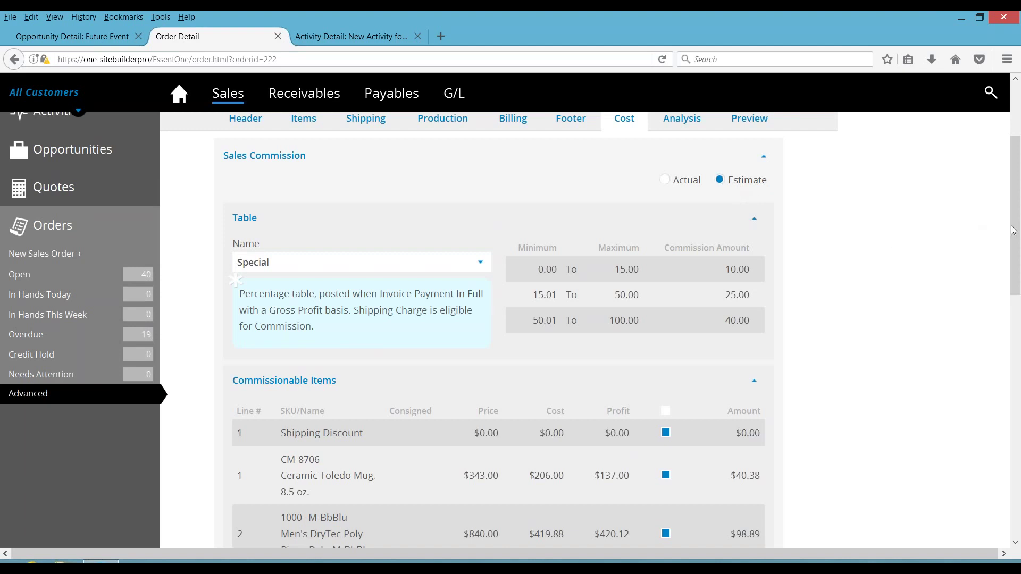
pyautogui.moveTo(1013, 231); pyautogui.dragTo(1010, 185)
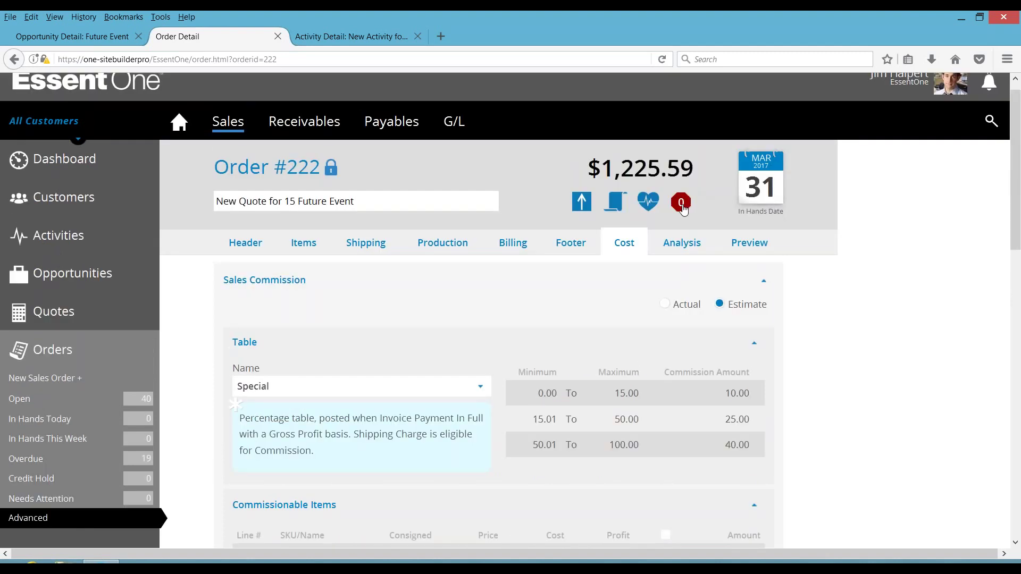
pyautogui.click(688, 254)
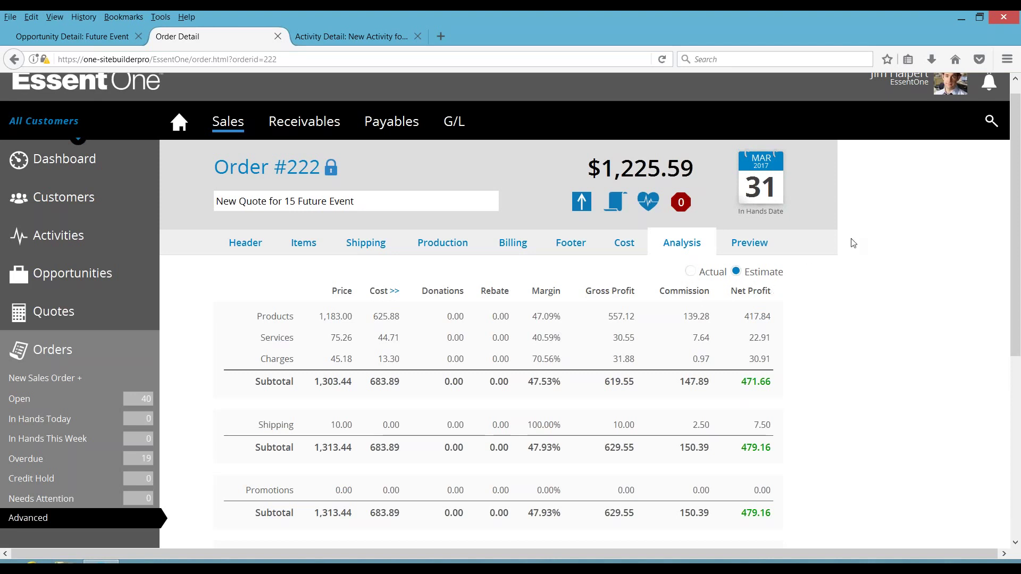
pyautogui.moveTo(1014, 259); pyautogui.dragTo(1013, 350)
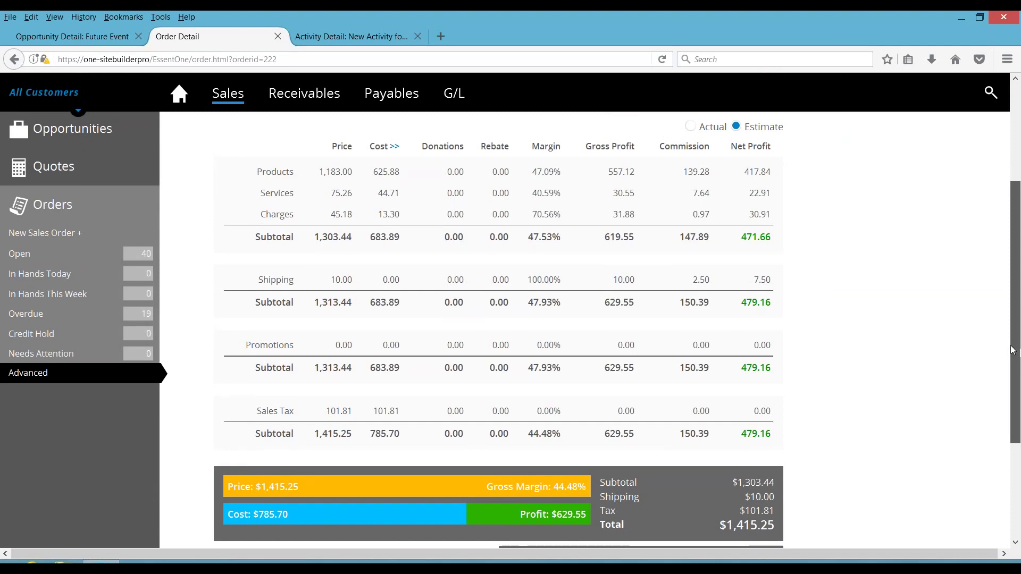
pyautogui.scroll(3, 1013, 350)
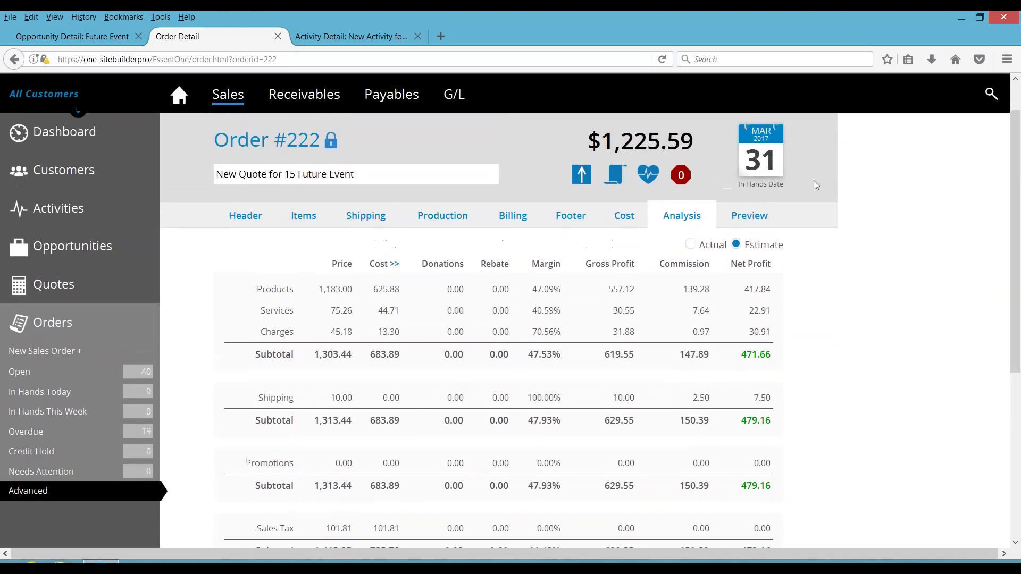
# - Read through the order Preview from the customer details to the line items and totals
pyautogui.click(758, 223)
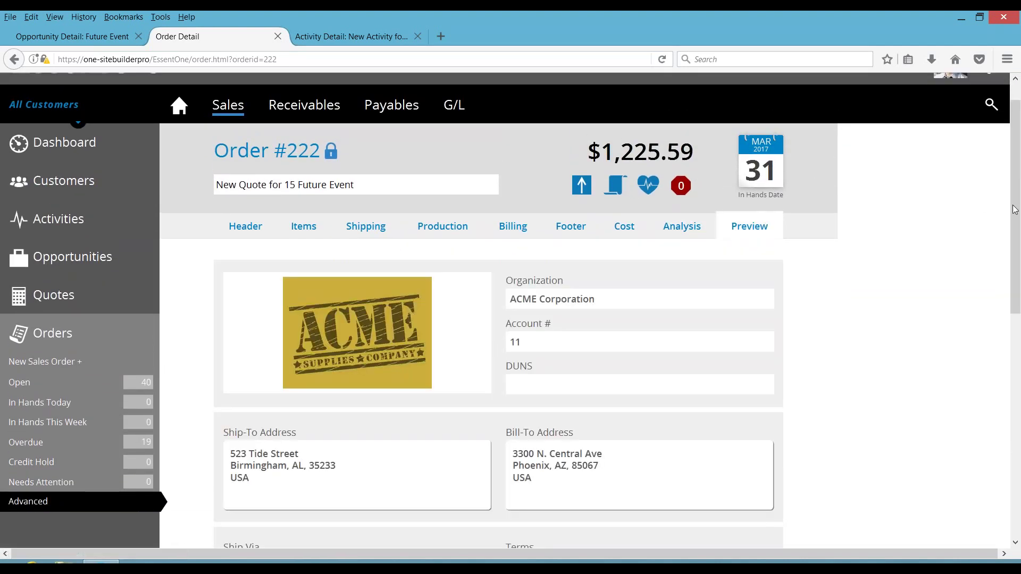
pyautogui.moveTo(1015, 210); pyautogui.dragTo(1017, 475)
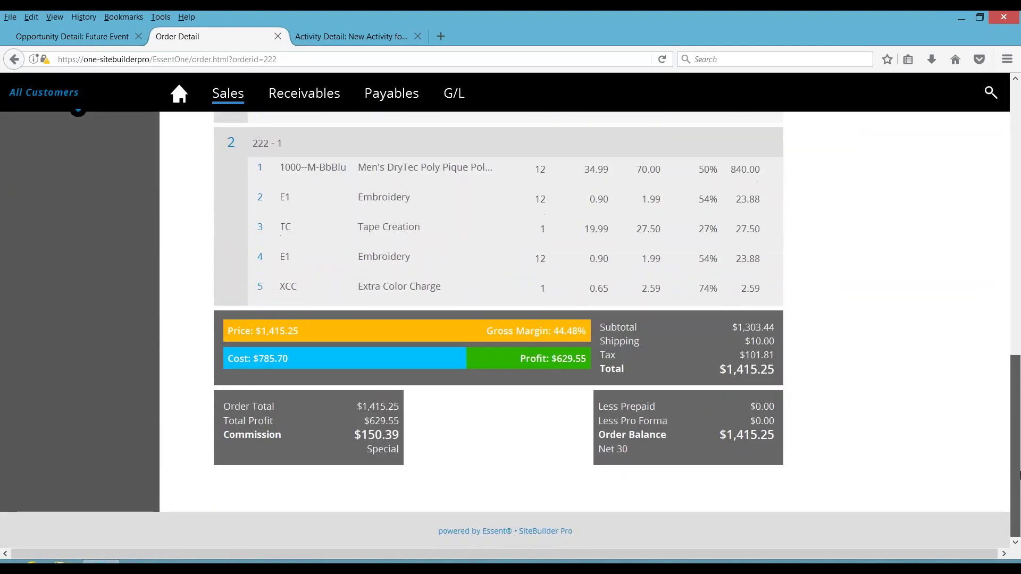
pyautogui.moveTo(1017, 460); pyautogui.dragTo(993, 197)
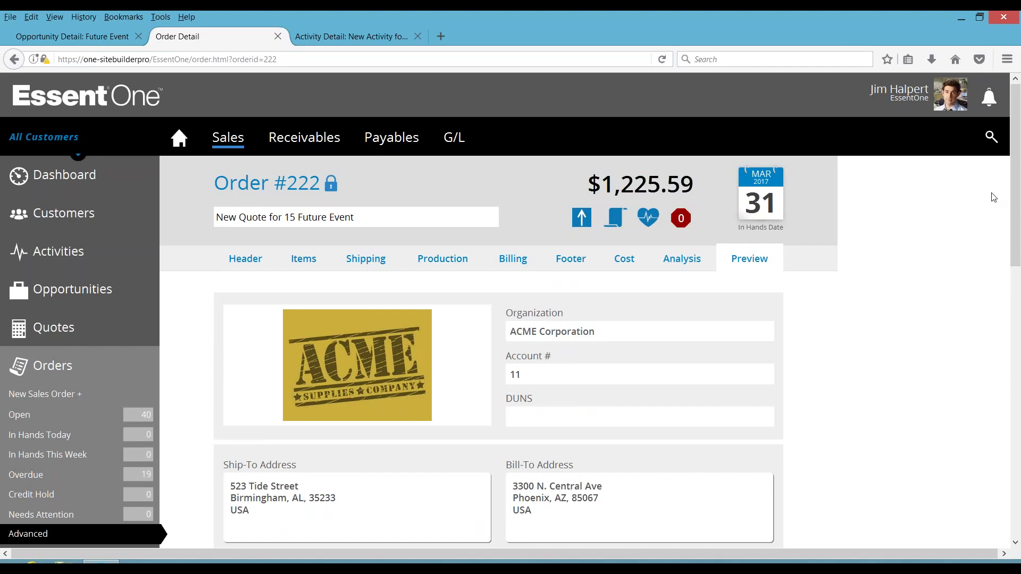
# - Set the SanMar line's destination to Drop-Ship to Supplier with destination PO X-2, and generate the production orders
pyautogui.click(440, 258)
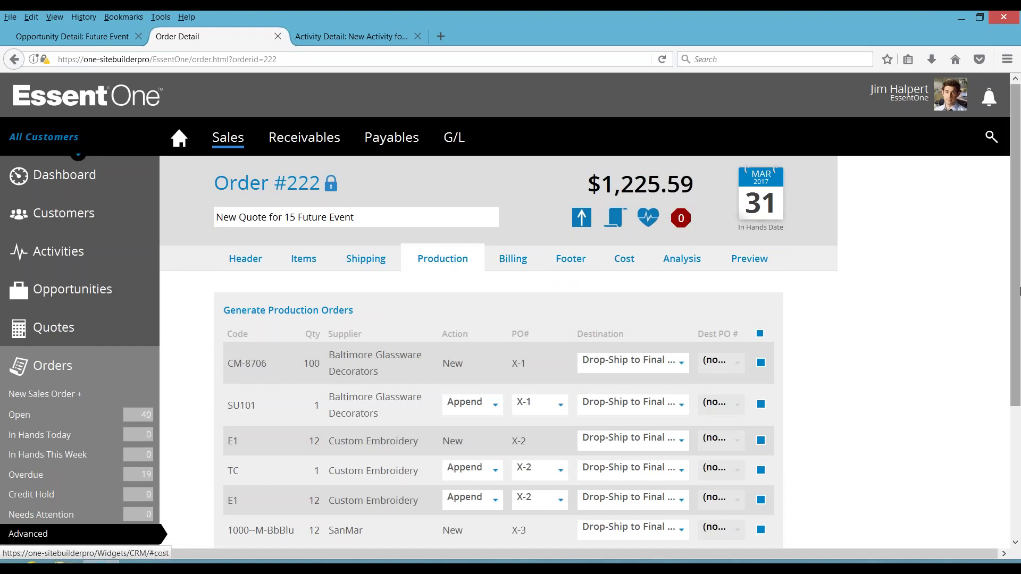
pyautogui.moveTo(1016, 285); pyautogui.dragTo(1017, 366)
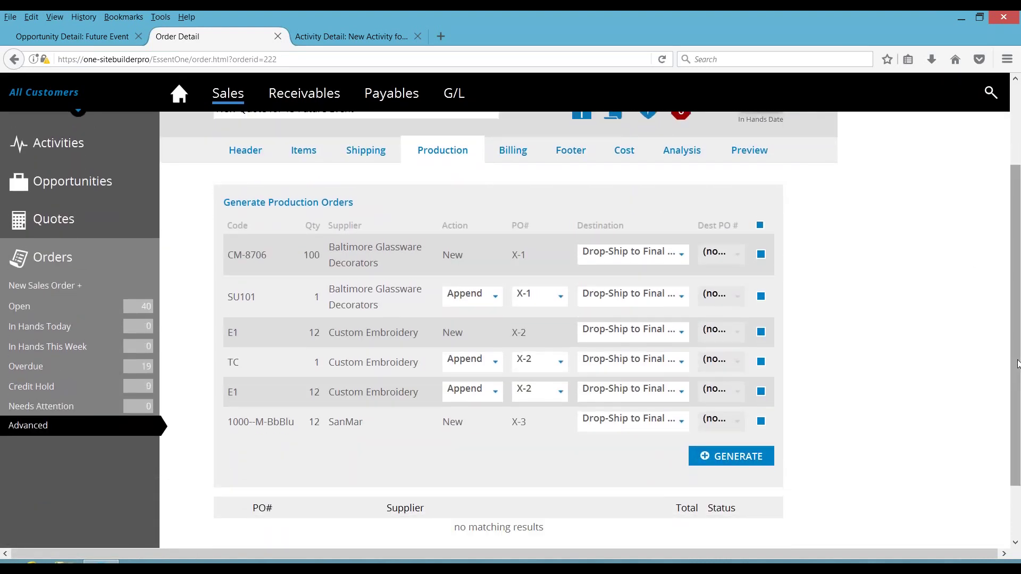
pyautogui.click(679, 260)
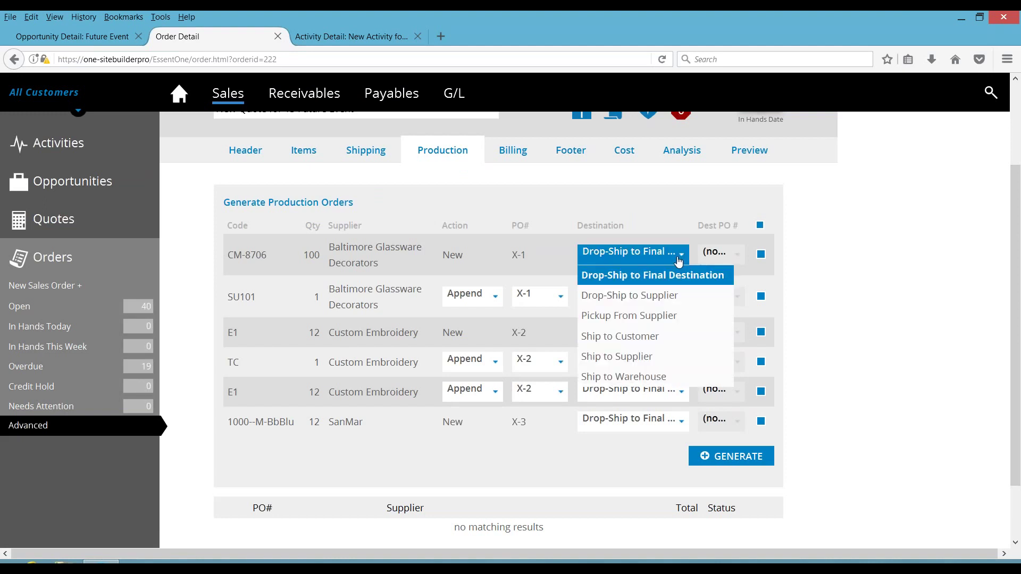
pyautogui.click(678, 261)
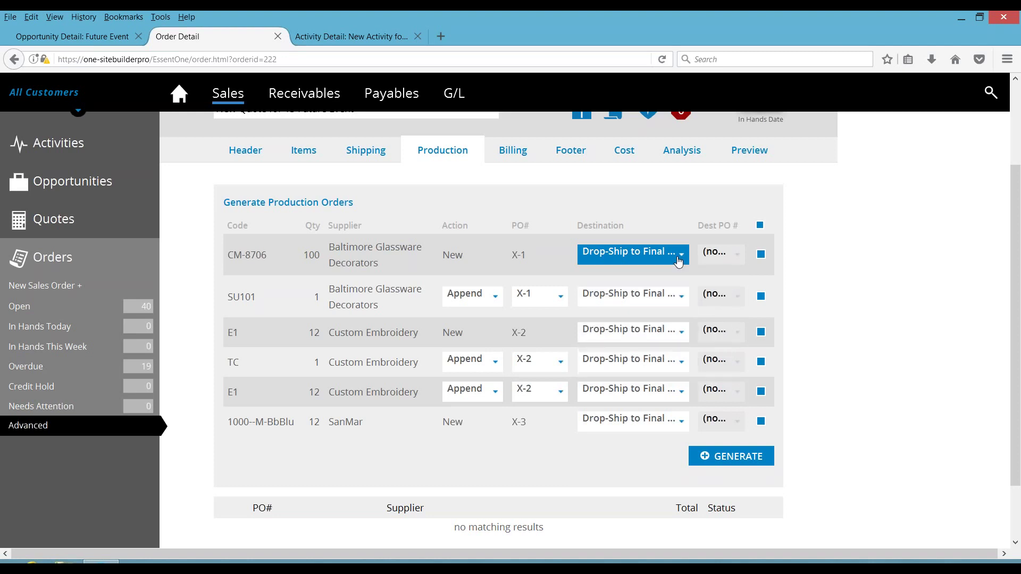
pyautogui.click(685, 425)
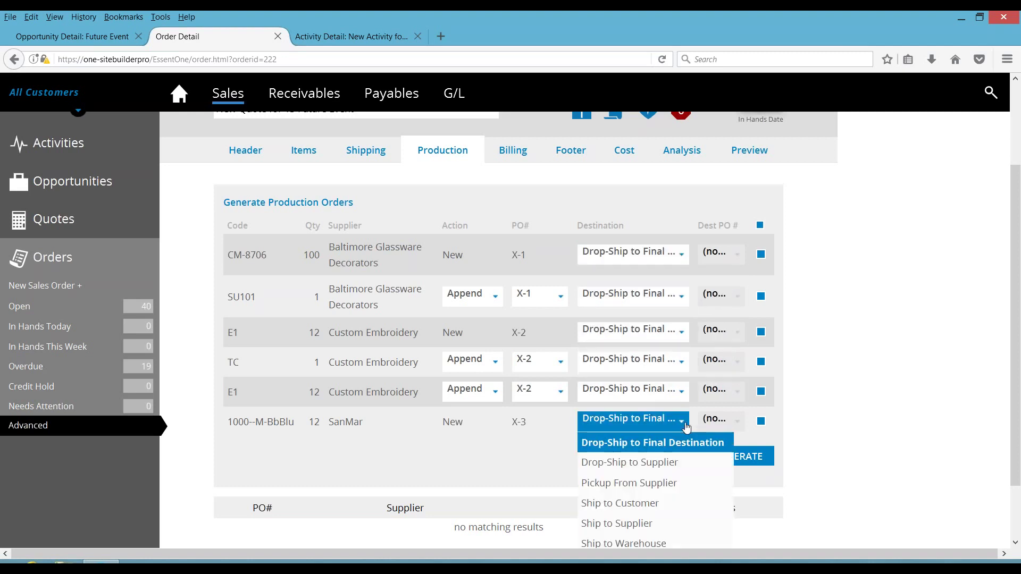
pyautogui.click(660, 465)
pyautogui.click(720, 422)
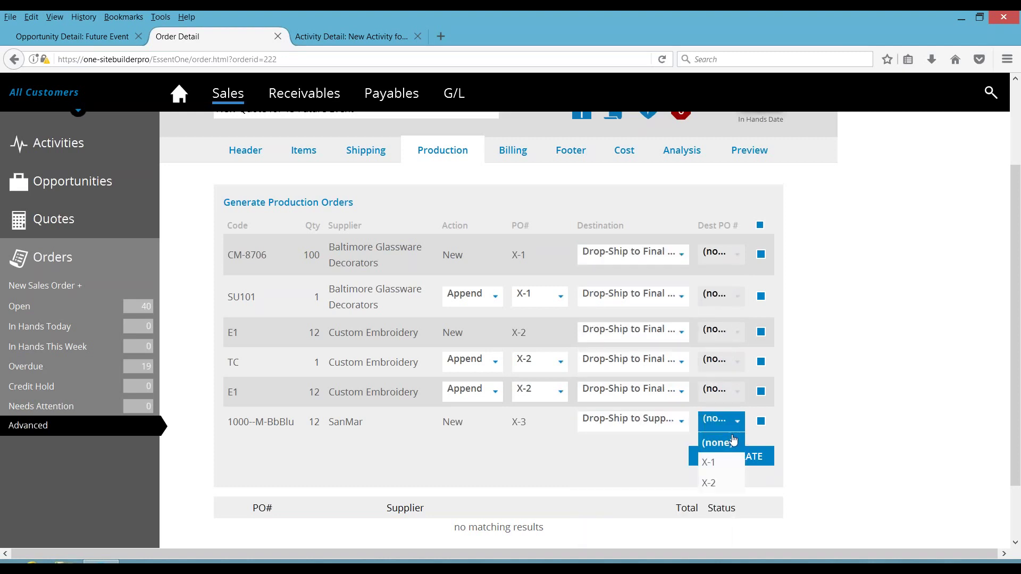
pyautogui.click(708, 482)
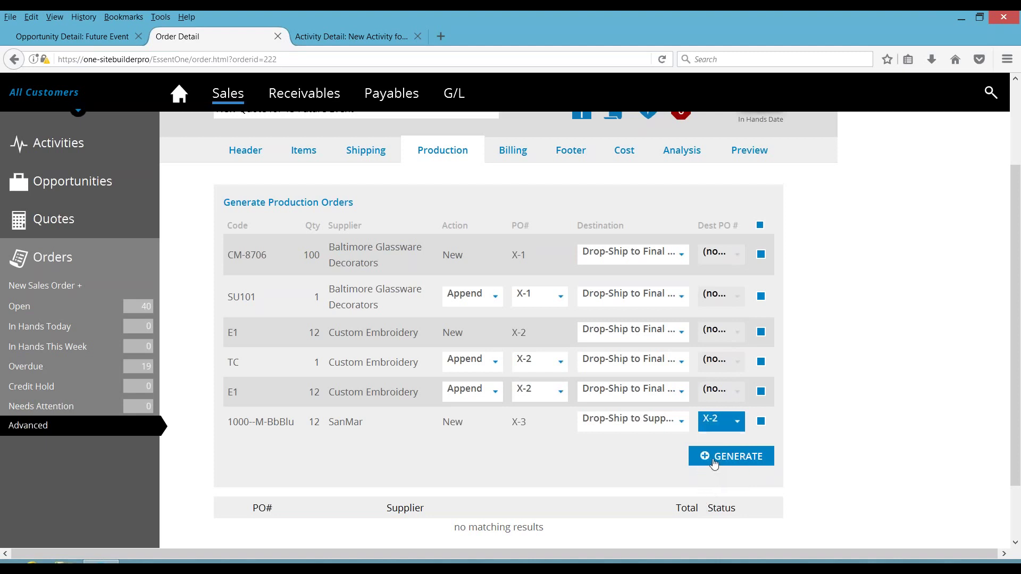
pyautogui.click(713, 465)
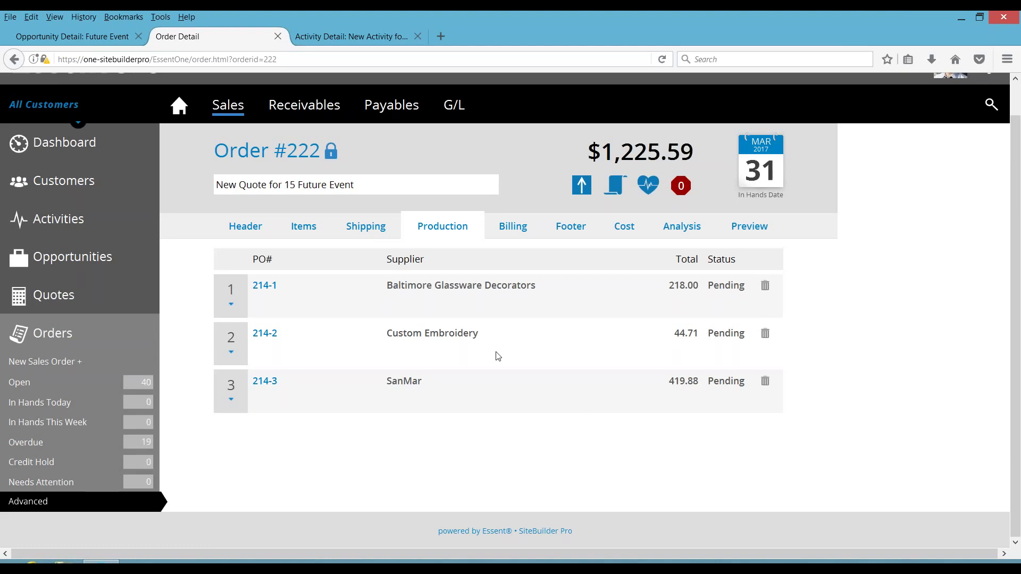
# - Check the items on the Baltimore Glassware Decorators purchase order, set its status to Open, and close it
pyautogui.click(265, 287)
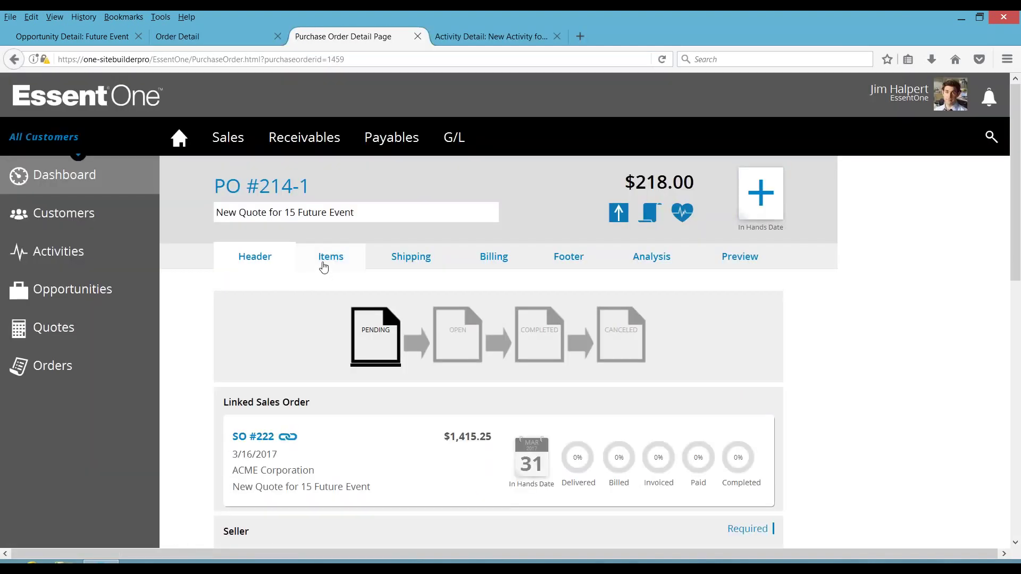
pyautogui.click(324, 265)
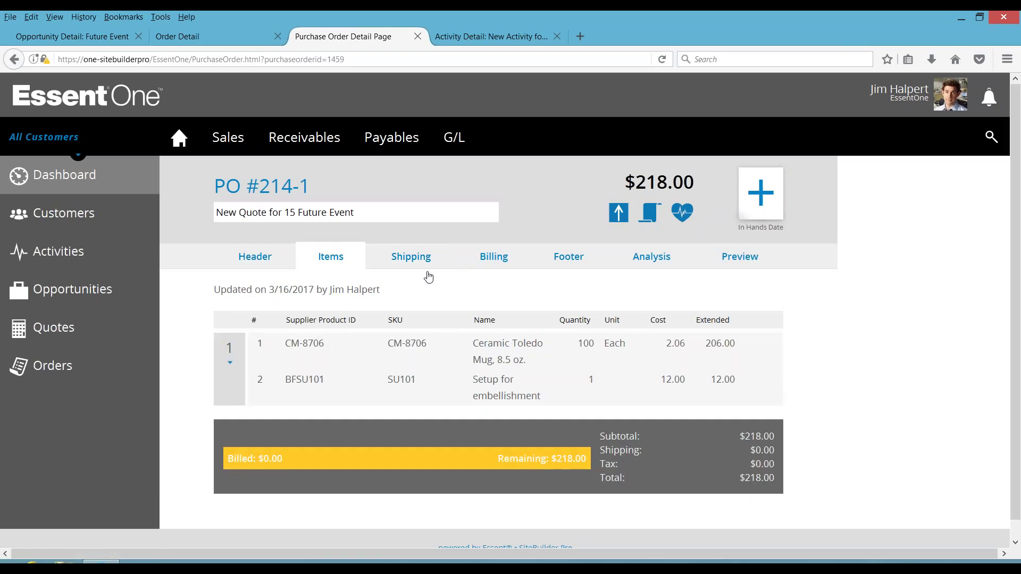
pyautogui.click(268, 258)
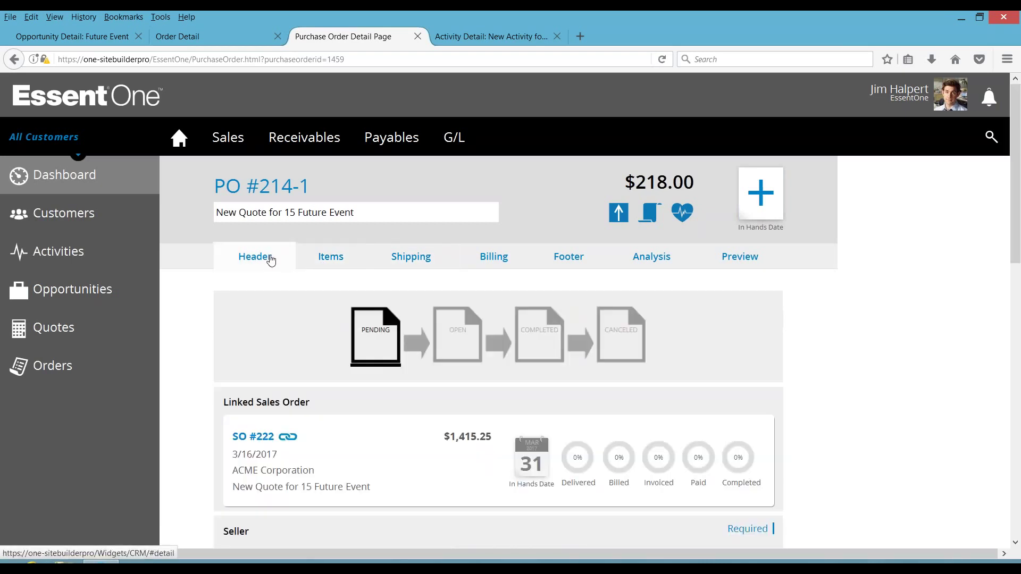
pyautogui.click(457, 335)
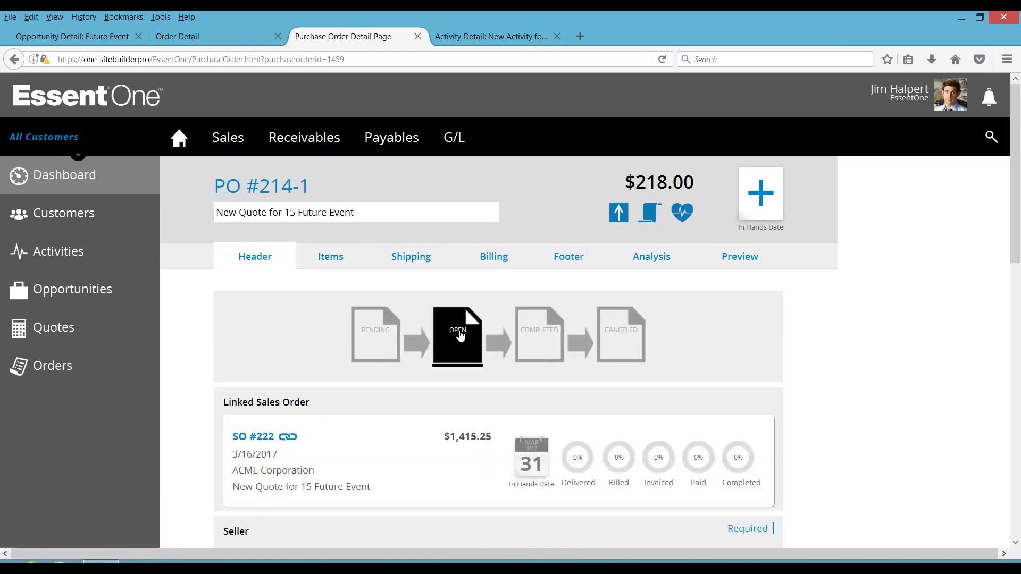
pyautogui.click(417, 37)
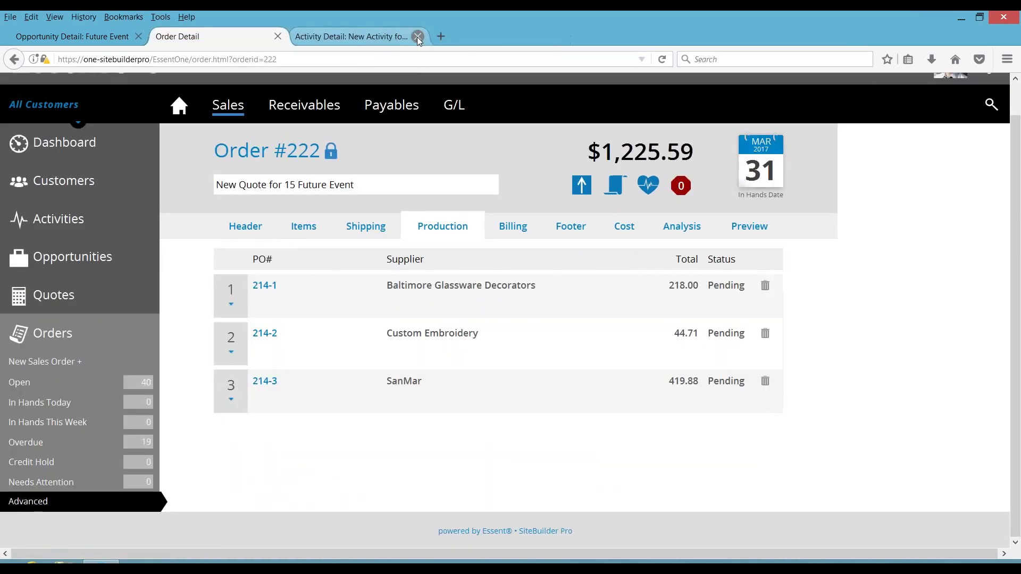
# - Set the Custom Embroidery and SanMar purchase orders to Open Order from the order's production list
pyautogui.click(231, 356)
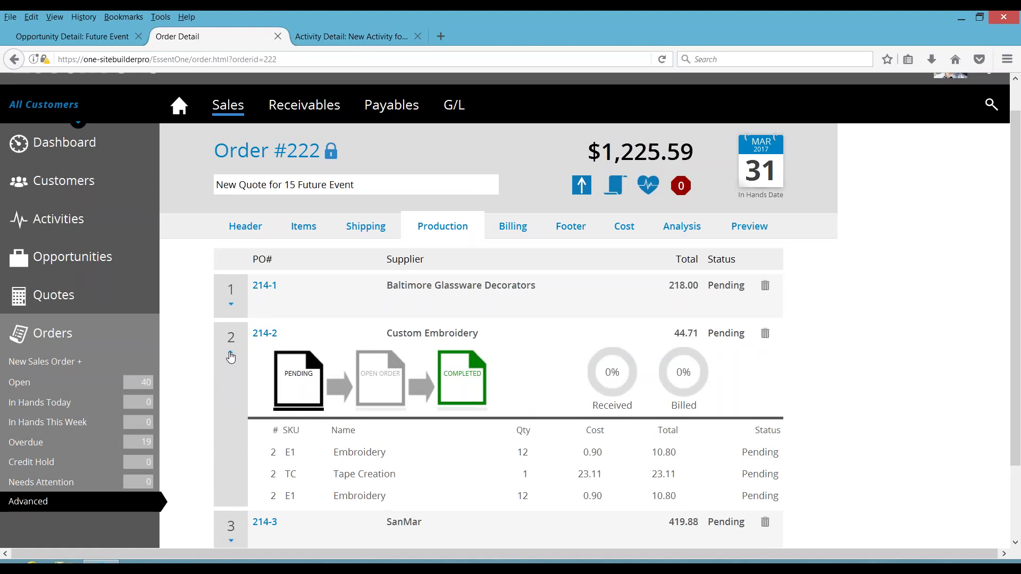
pyautogui.click(372, 375)
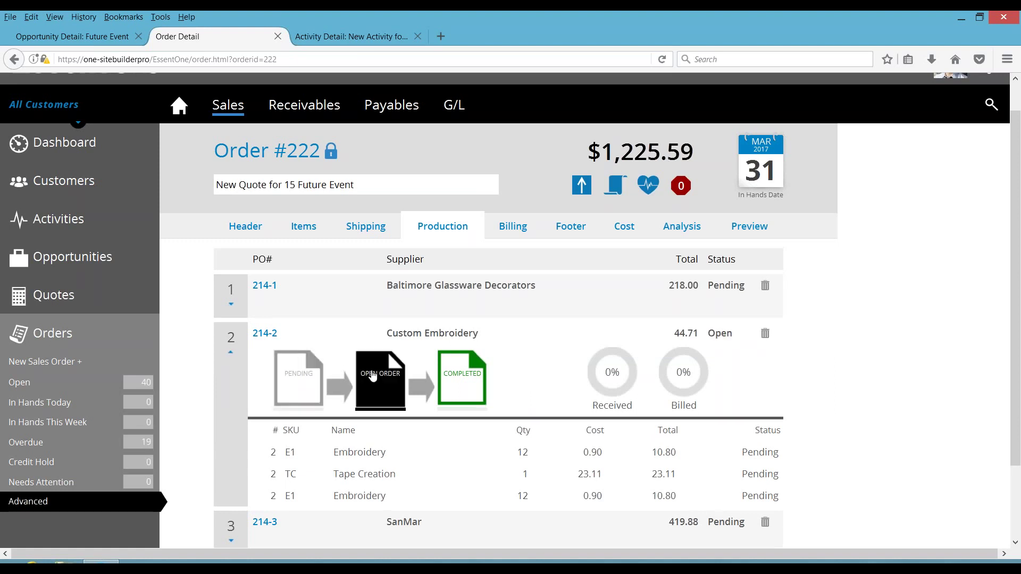
pyautogui.click(231, 352)
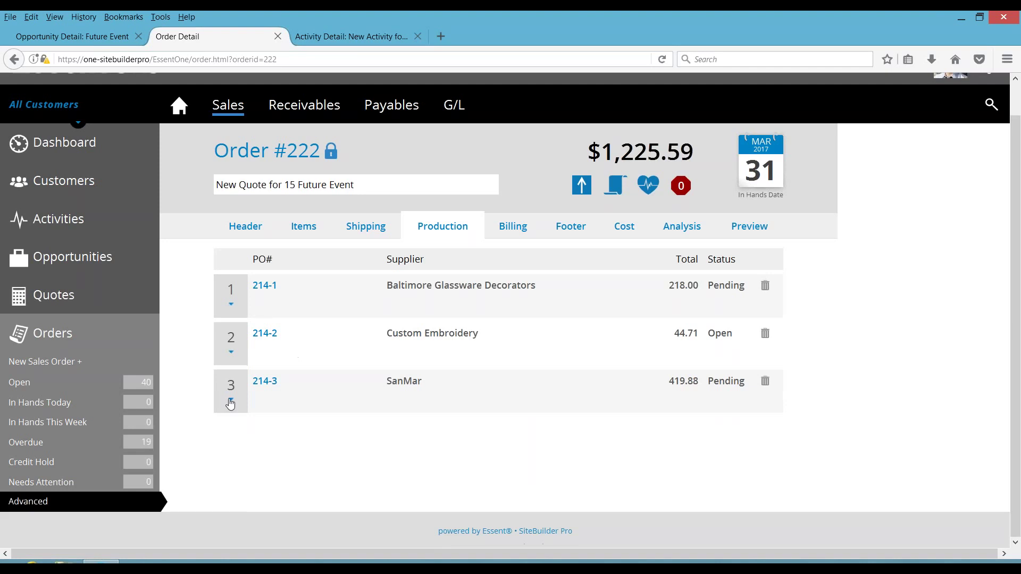
pyautogui.click(228, 402)
pyautogui.click(381, 419)
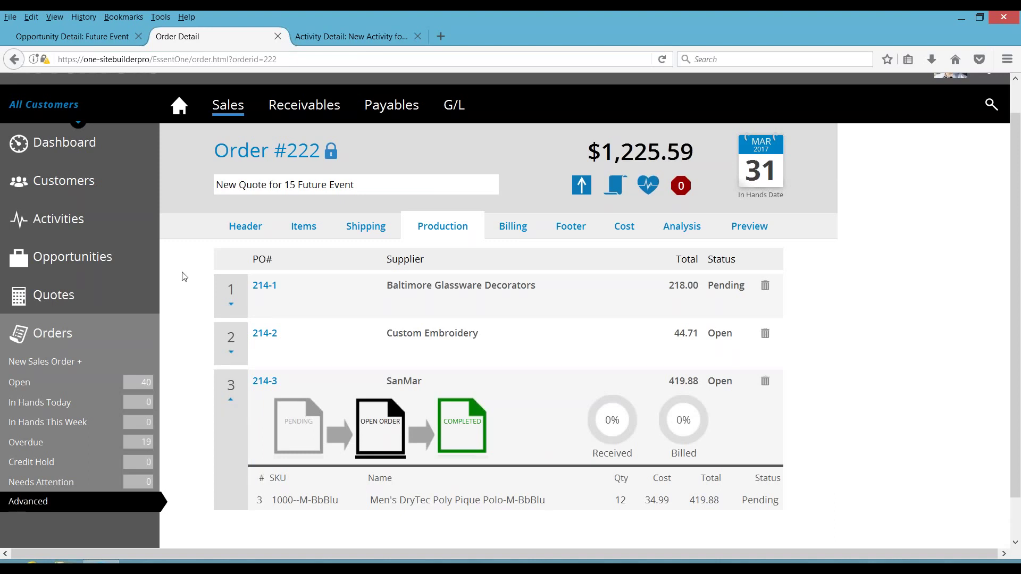
# - Advance the ACME Corporation sales order's status to Open Order in its header
pyautogui.click(229, 232)
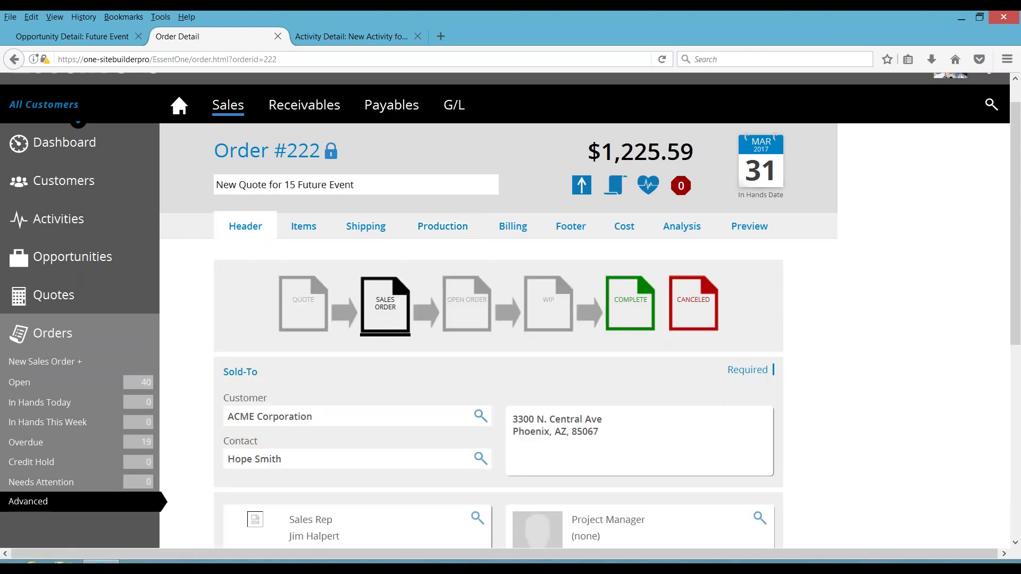
pyautogui.click(475, 291)
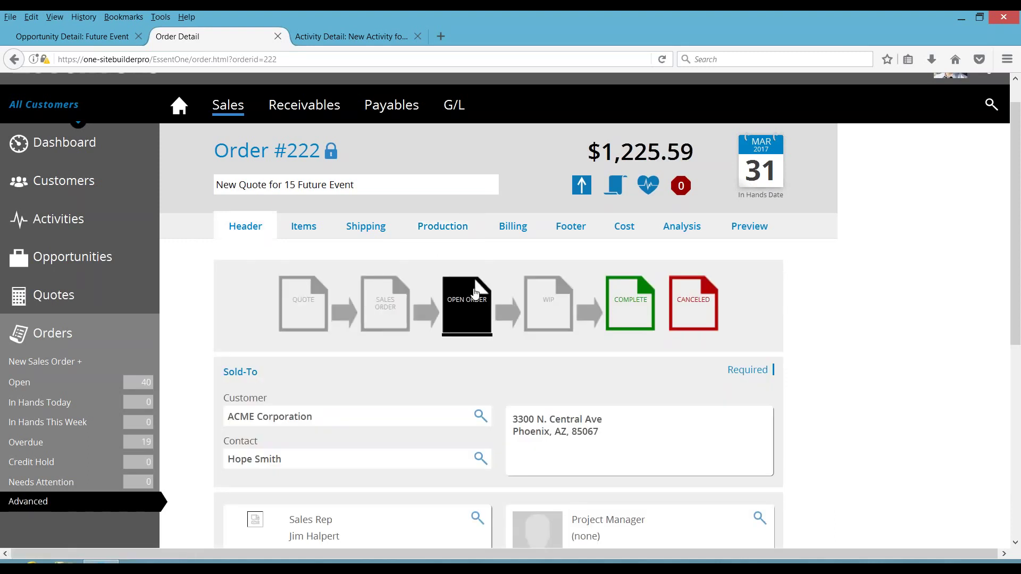